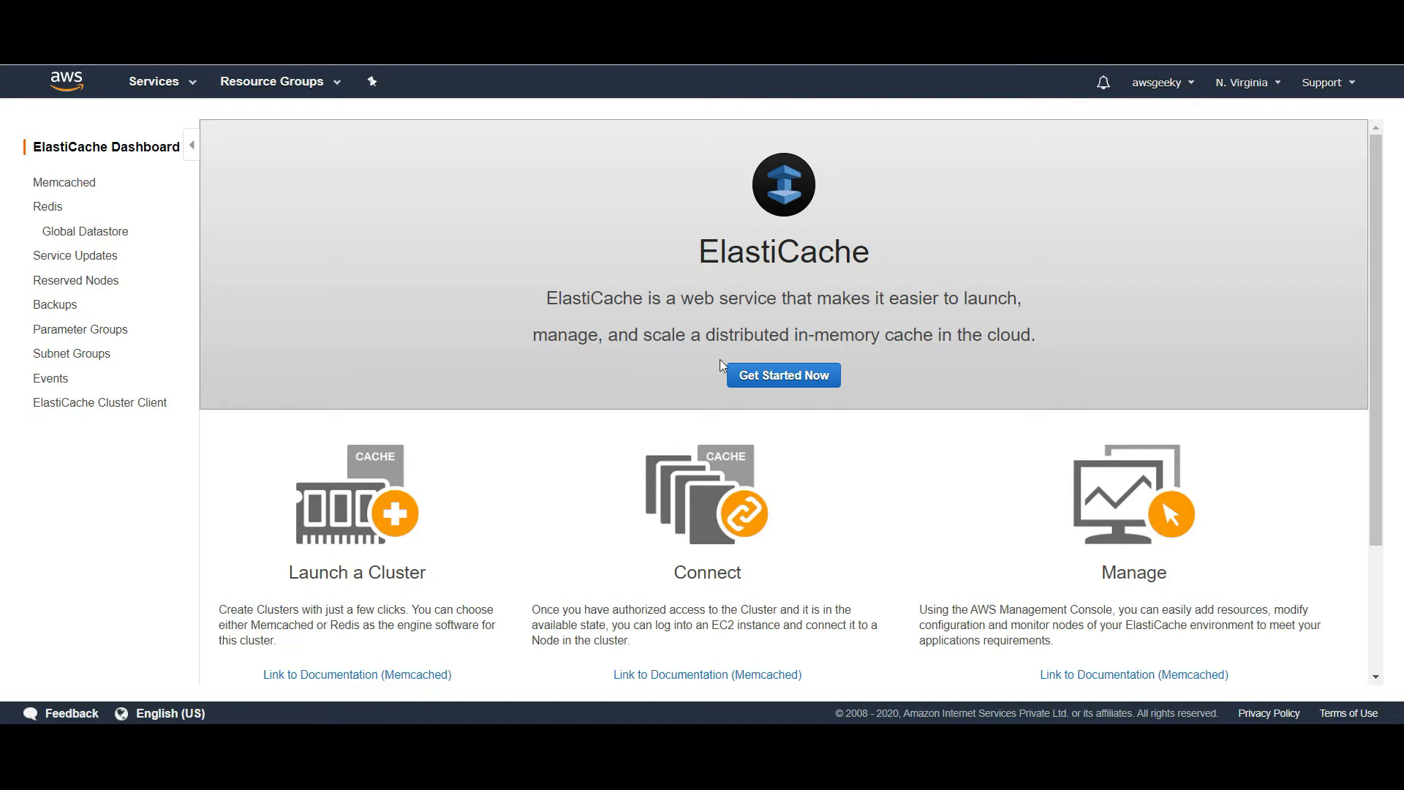
Start a new Redis cluster named learning-redis with the description "byte novus redis"
click(753, 377)
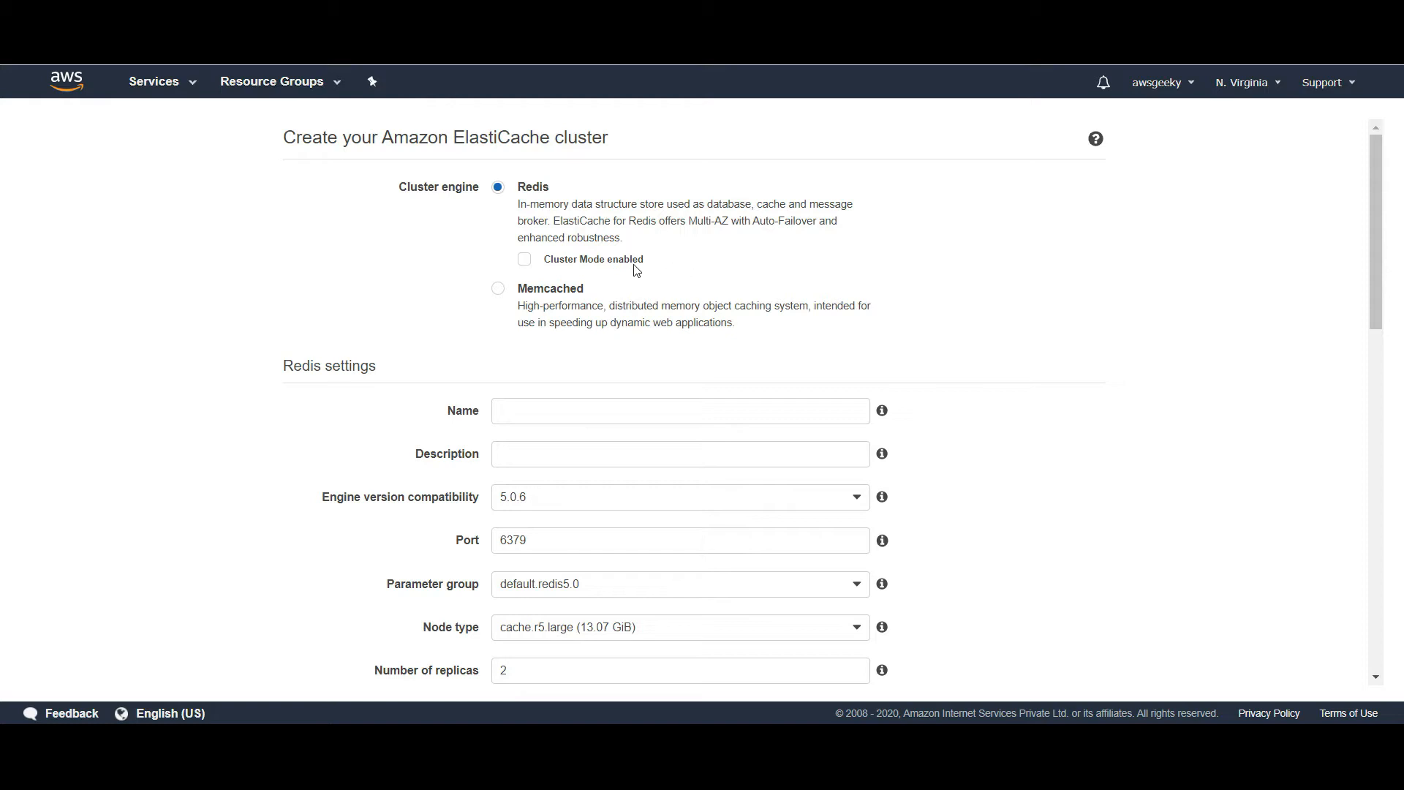
click(578, 408)
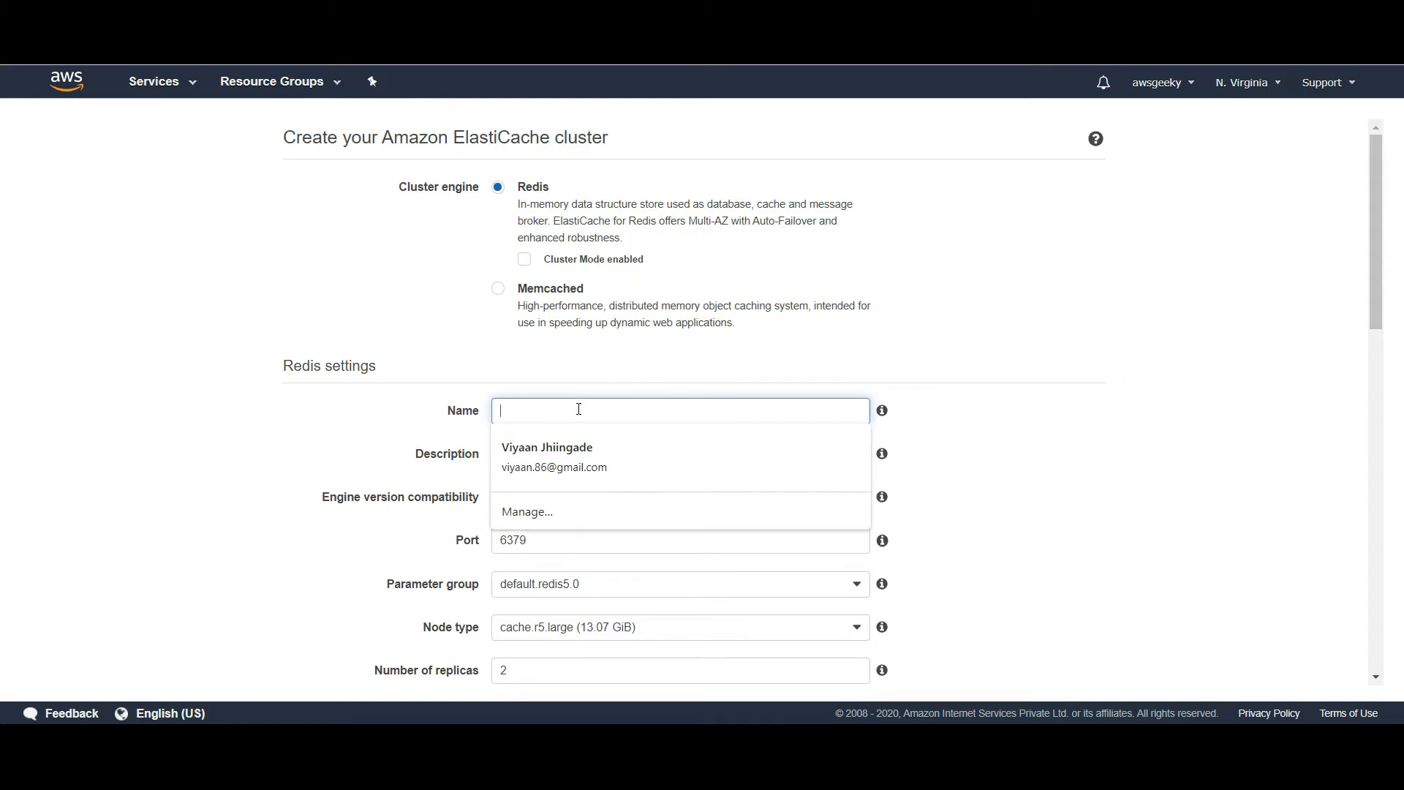
text(lea)
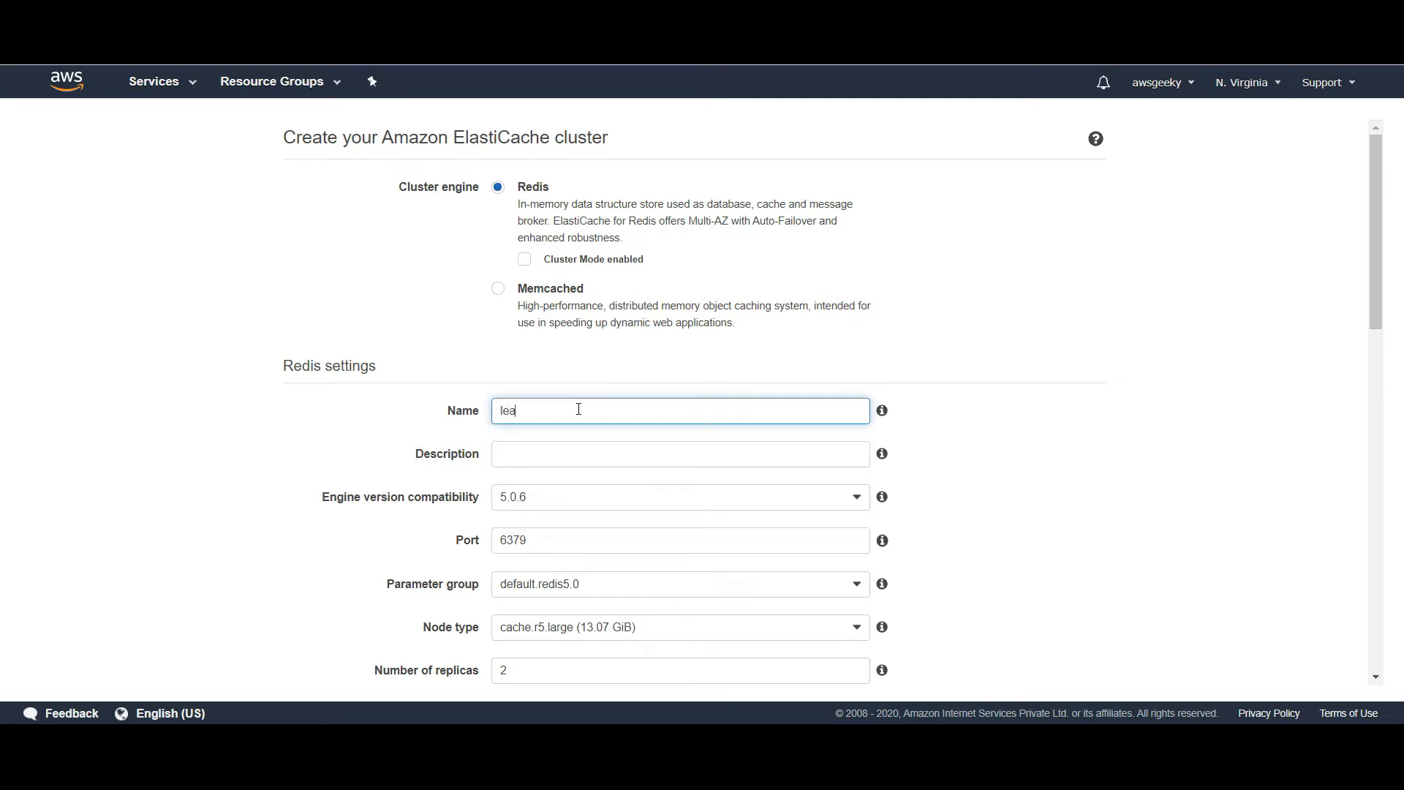
text(rning-redis)
click(565, 455)
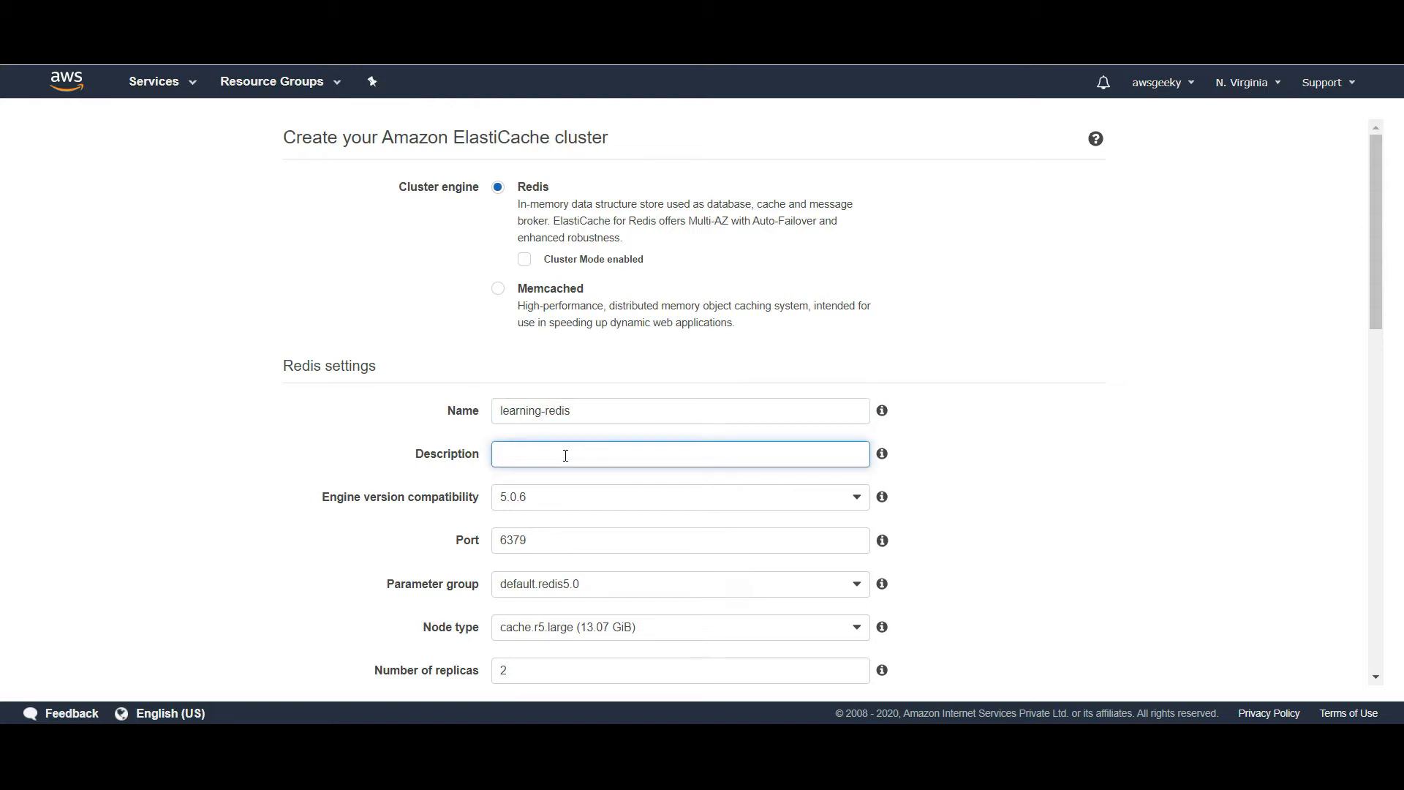
text(byte novus redis)
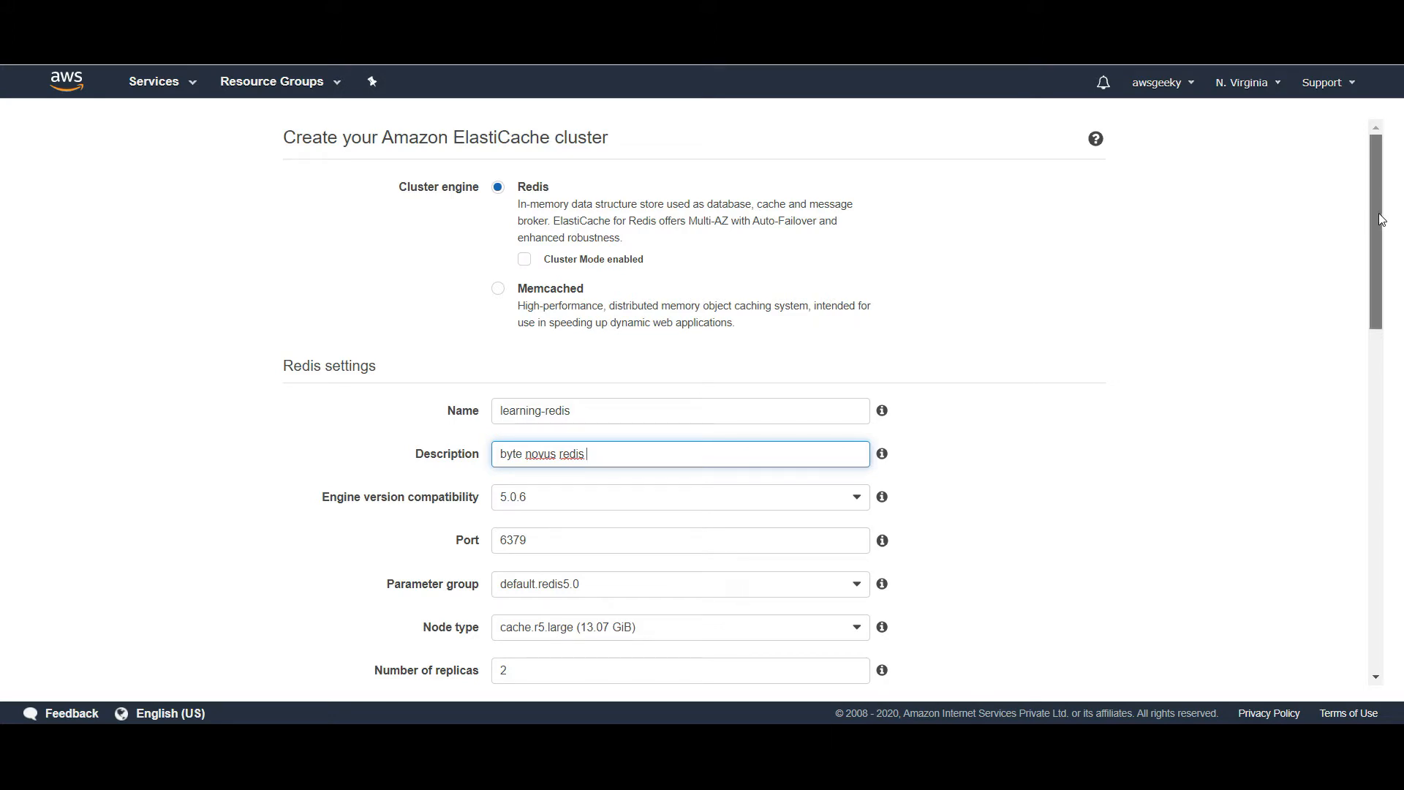
Set the cluster's node type to cache.t2.micro from the t2 family and turn off Multi-AZ
drag(1380, 213, 1371, 341)
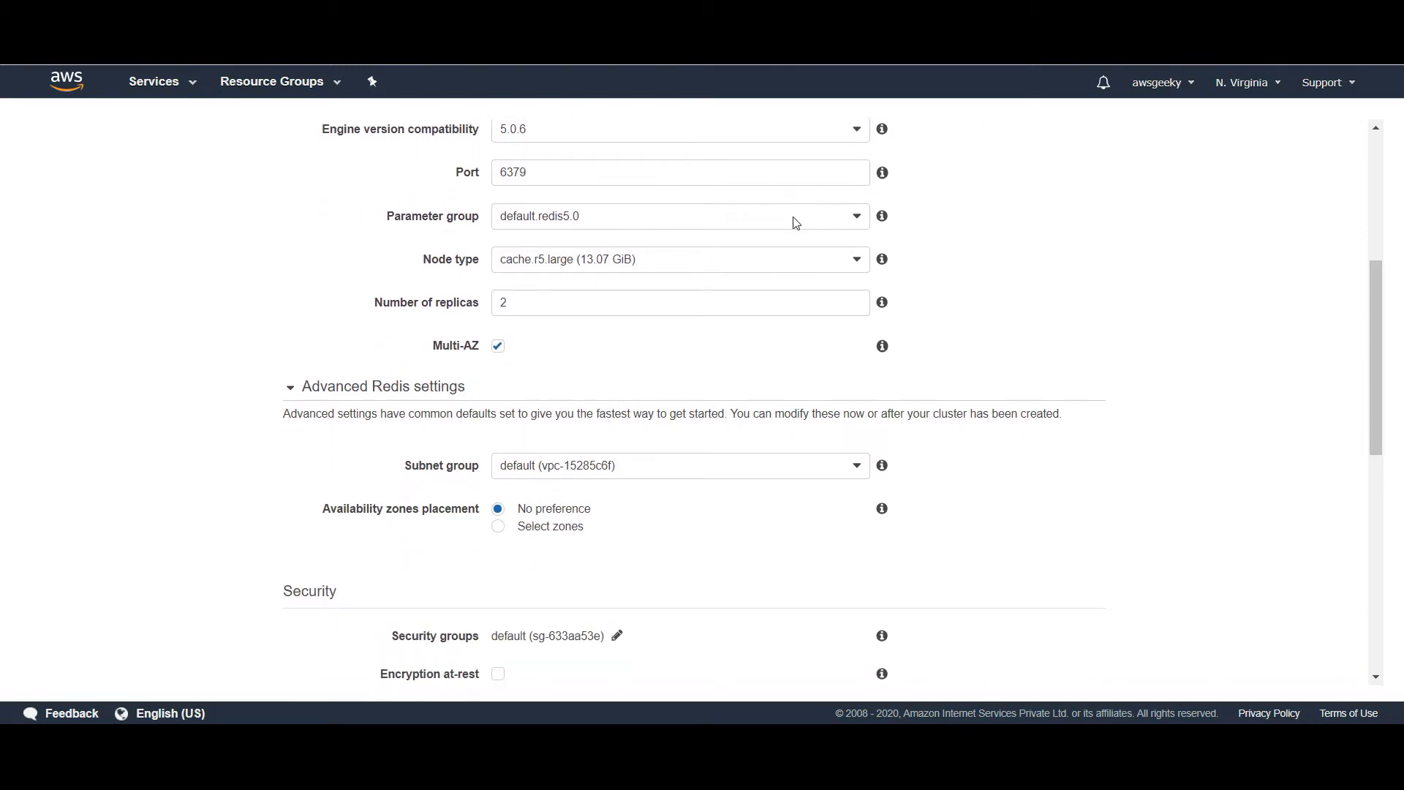
click(847, 263)
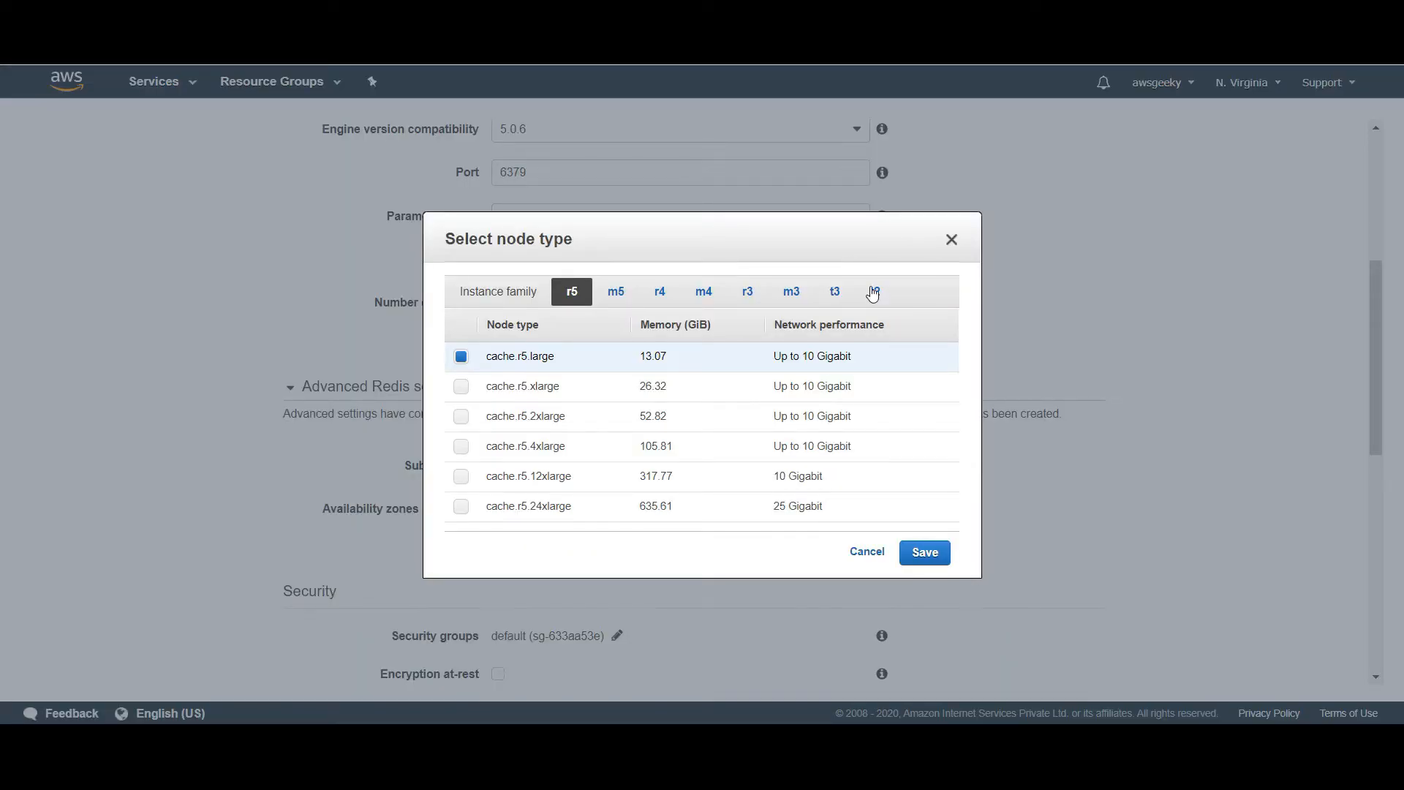
click(874, 292)
click(462, 358)
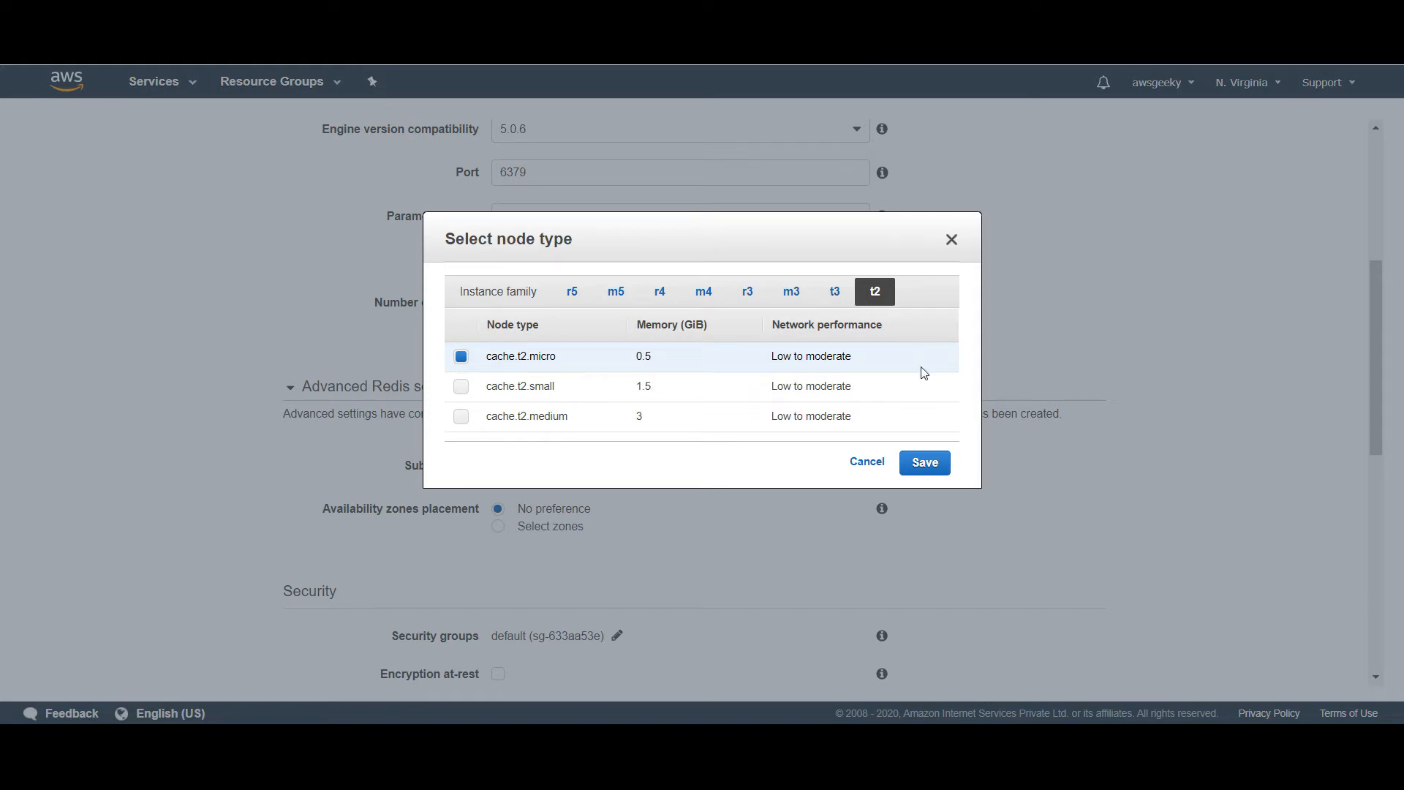
click(925, 463)
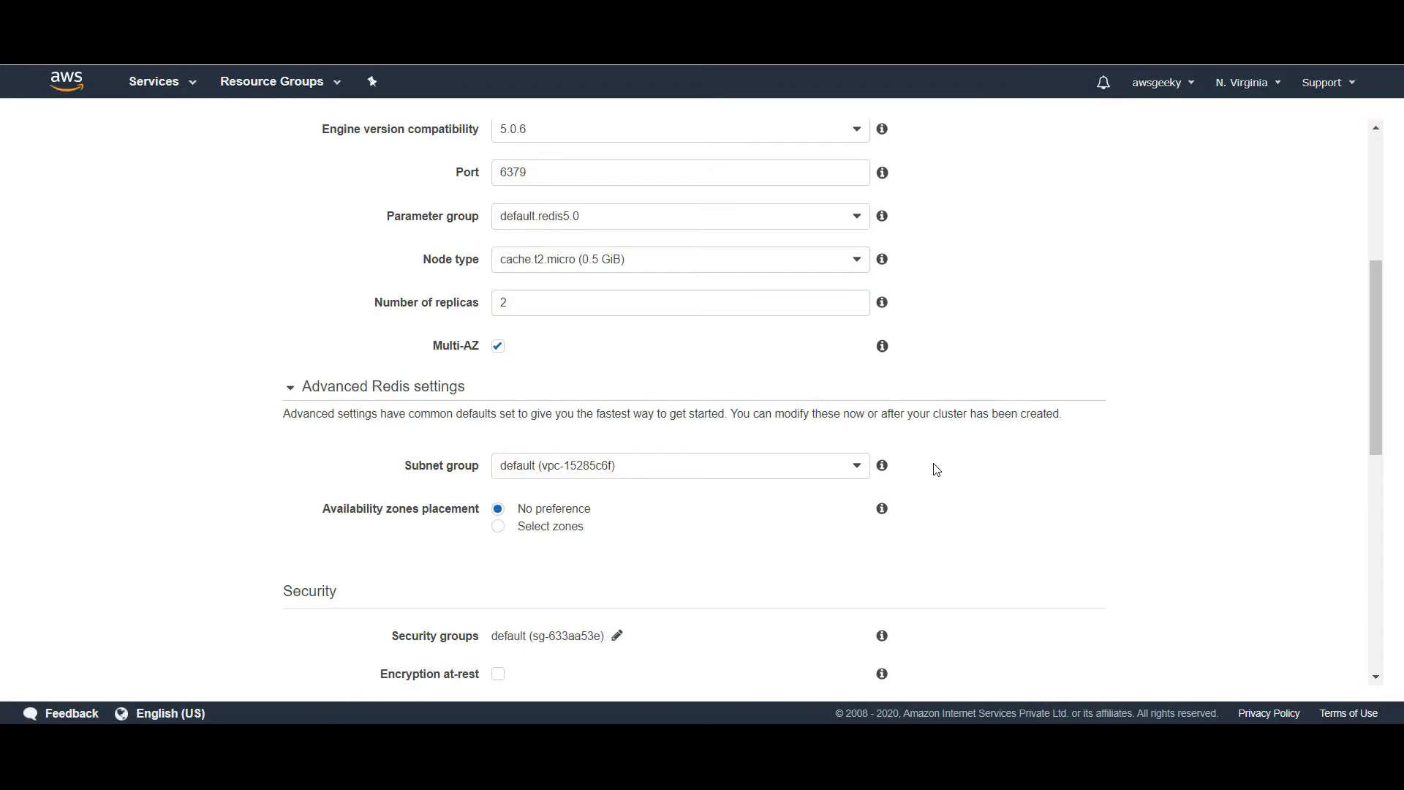
click(734, 314)
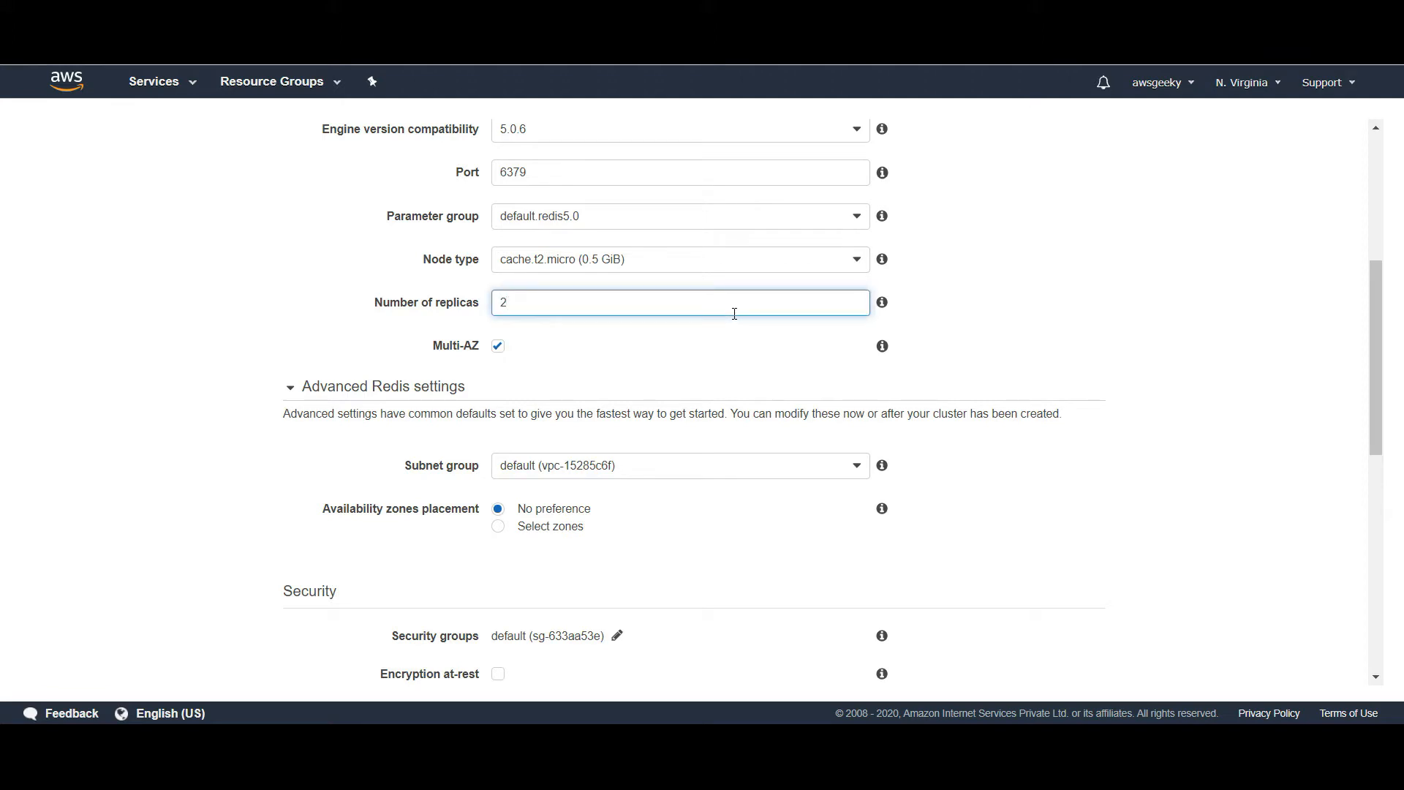
click(498, 346)
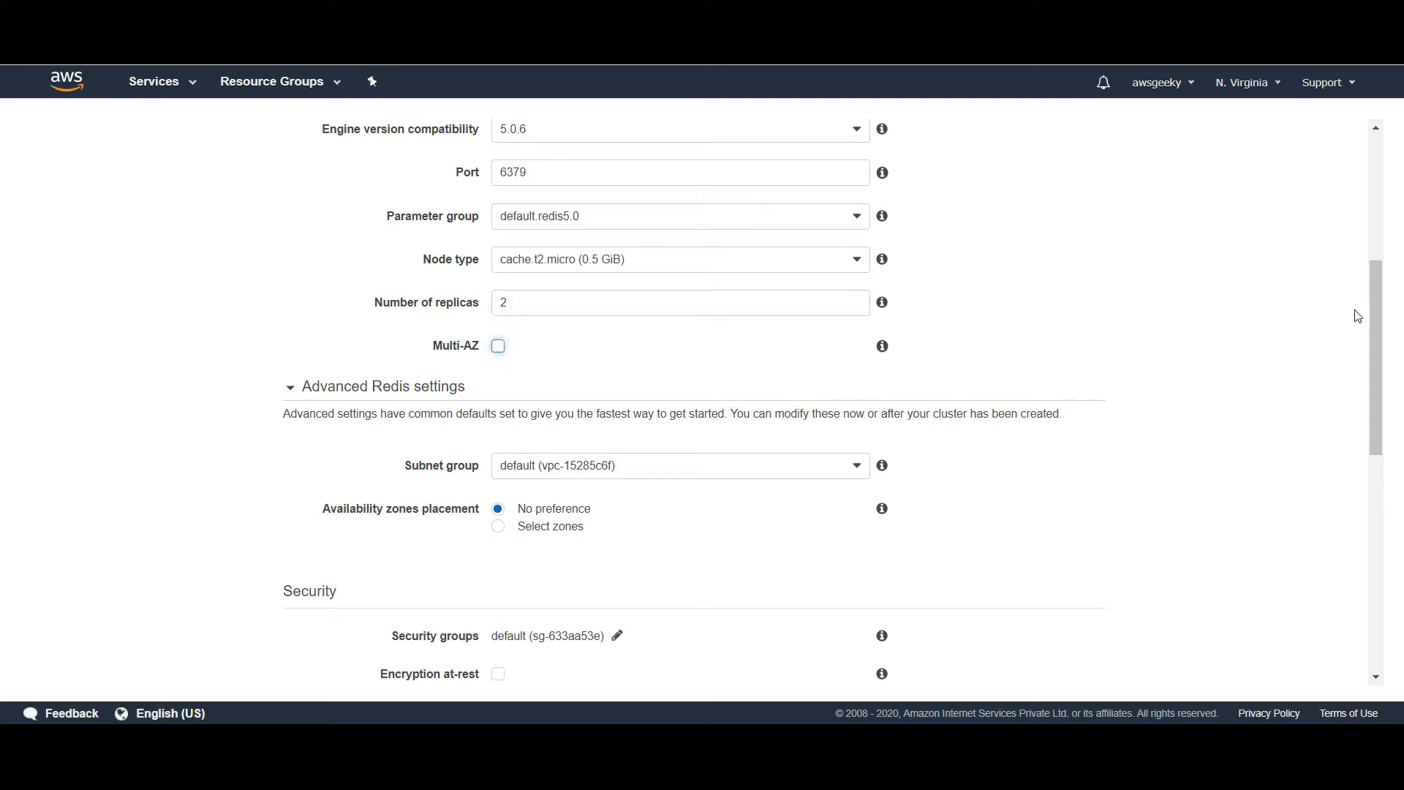
Try assigning Replica1 to us-east-1b with manually selected zones, and return the availability zones placement to No preference
drag(1371, 307, 1371, 385)
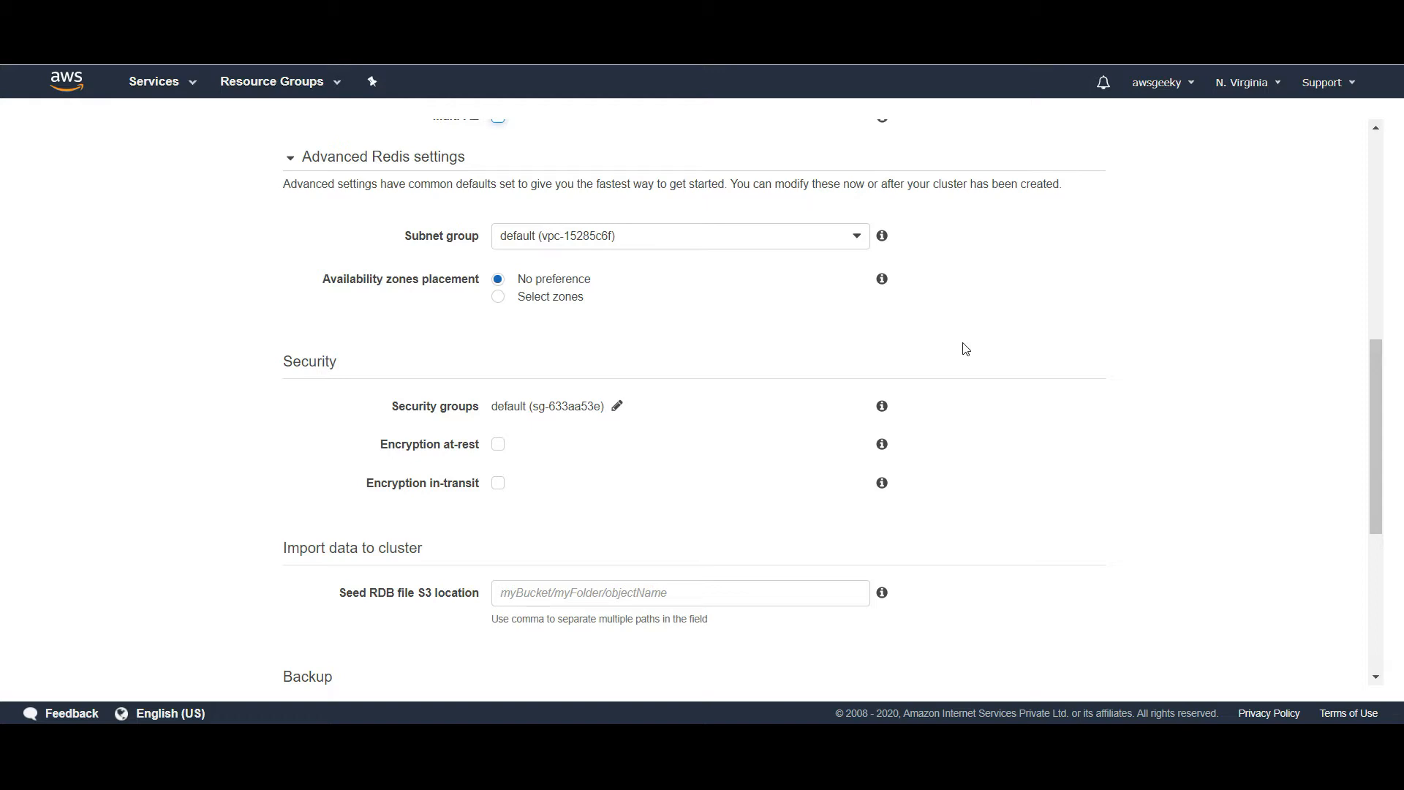
click(568, 301)
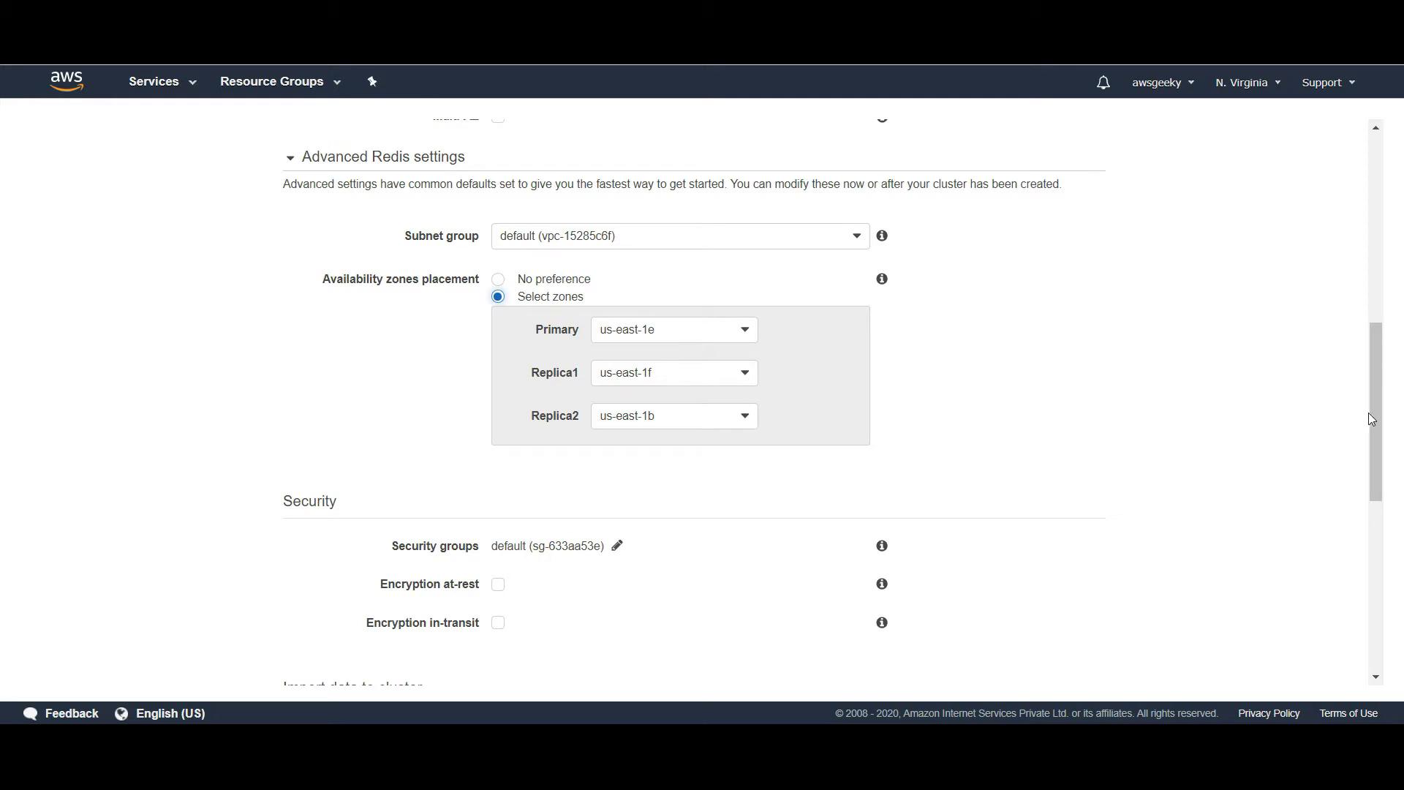
drag(1371, 413, 1378, 377)
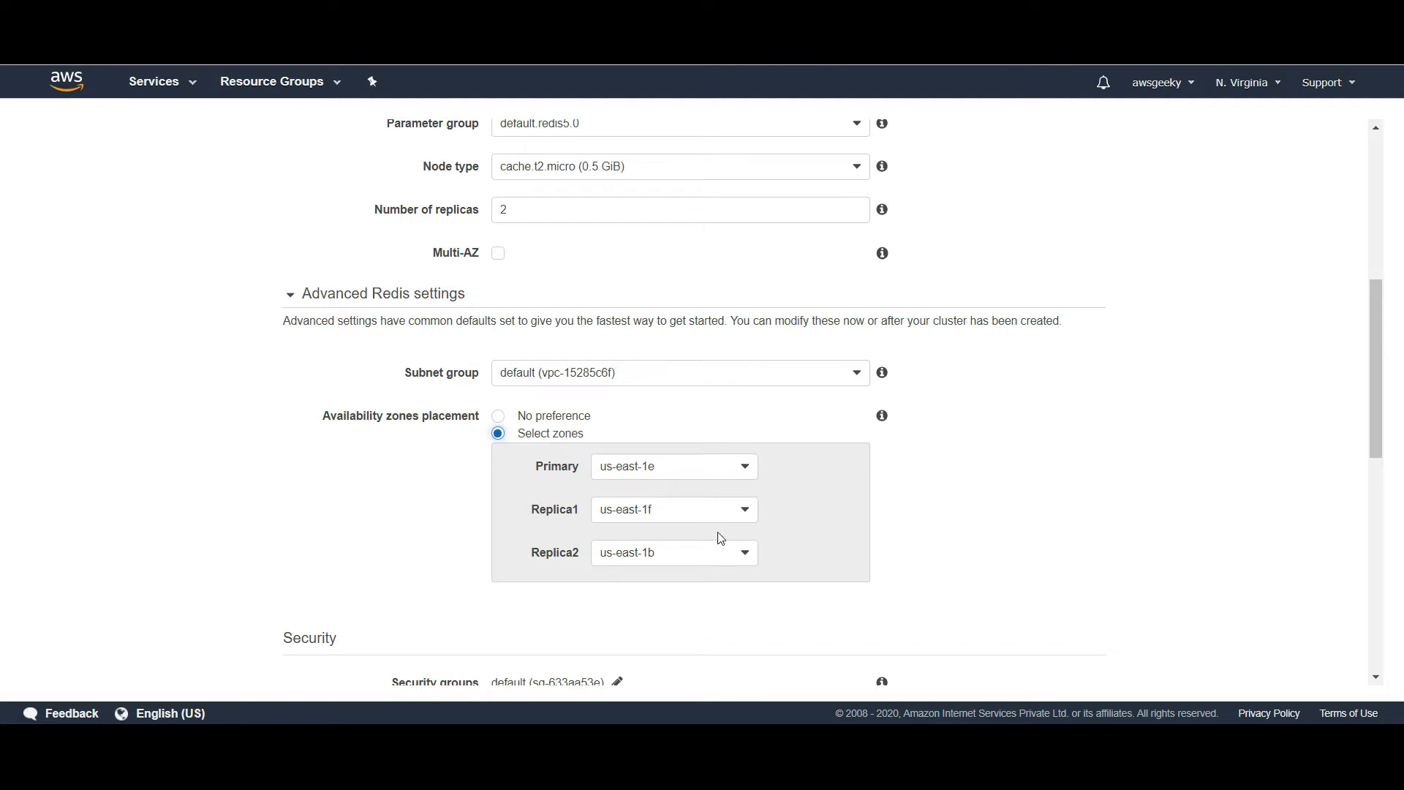
click(737, 513)
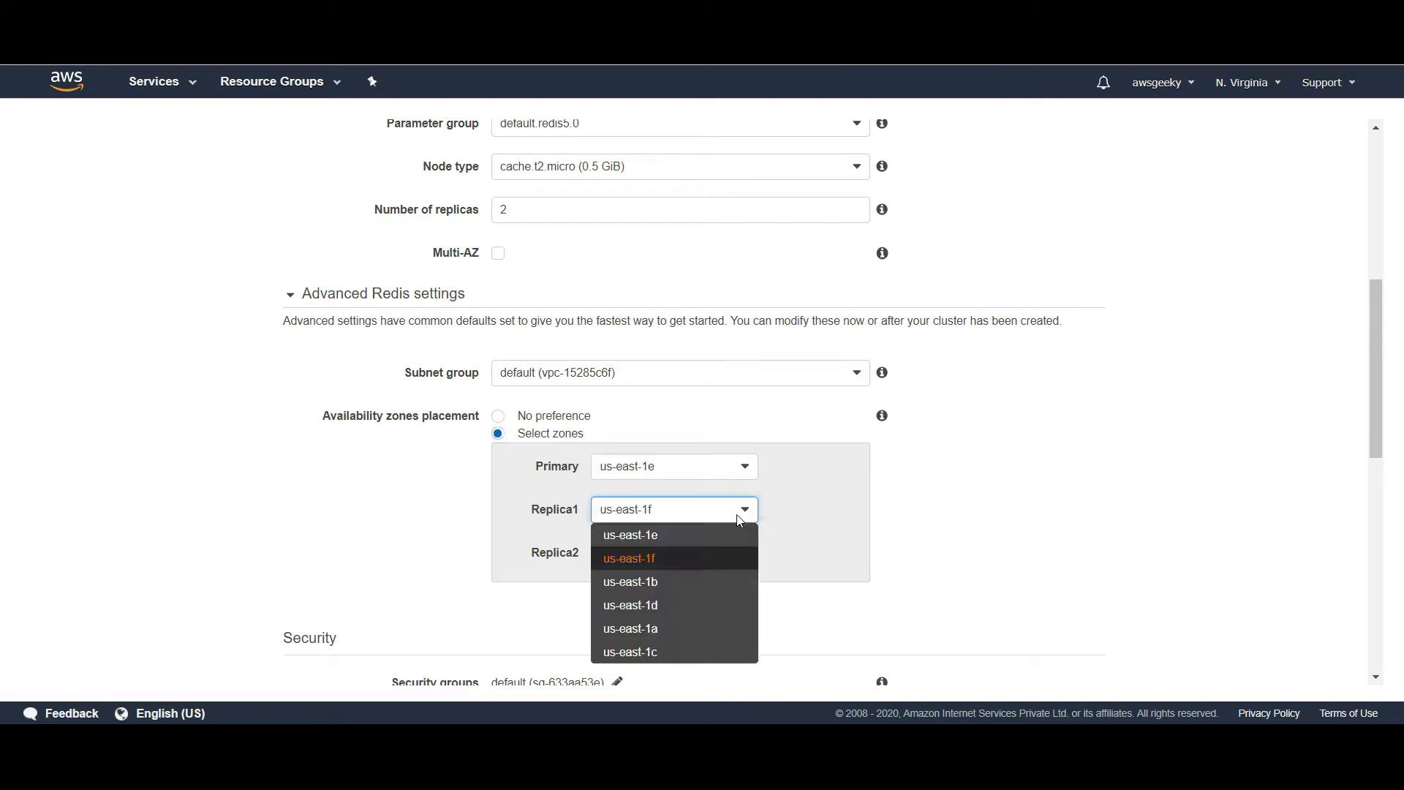
click(720, 580)
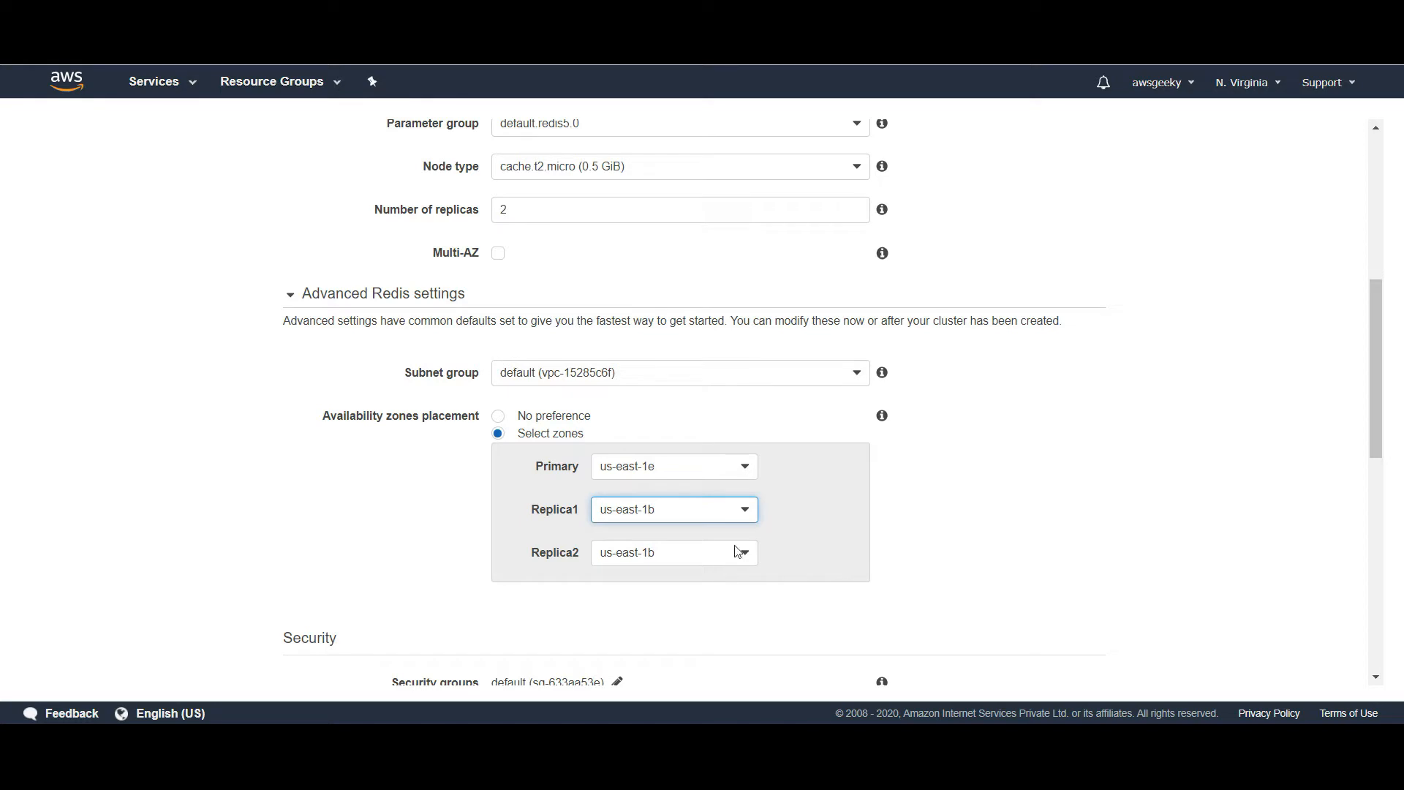
click(742, 521)
click(782, 518)
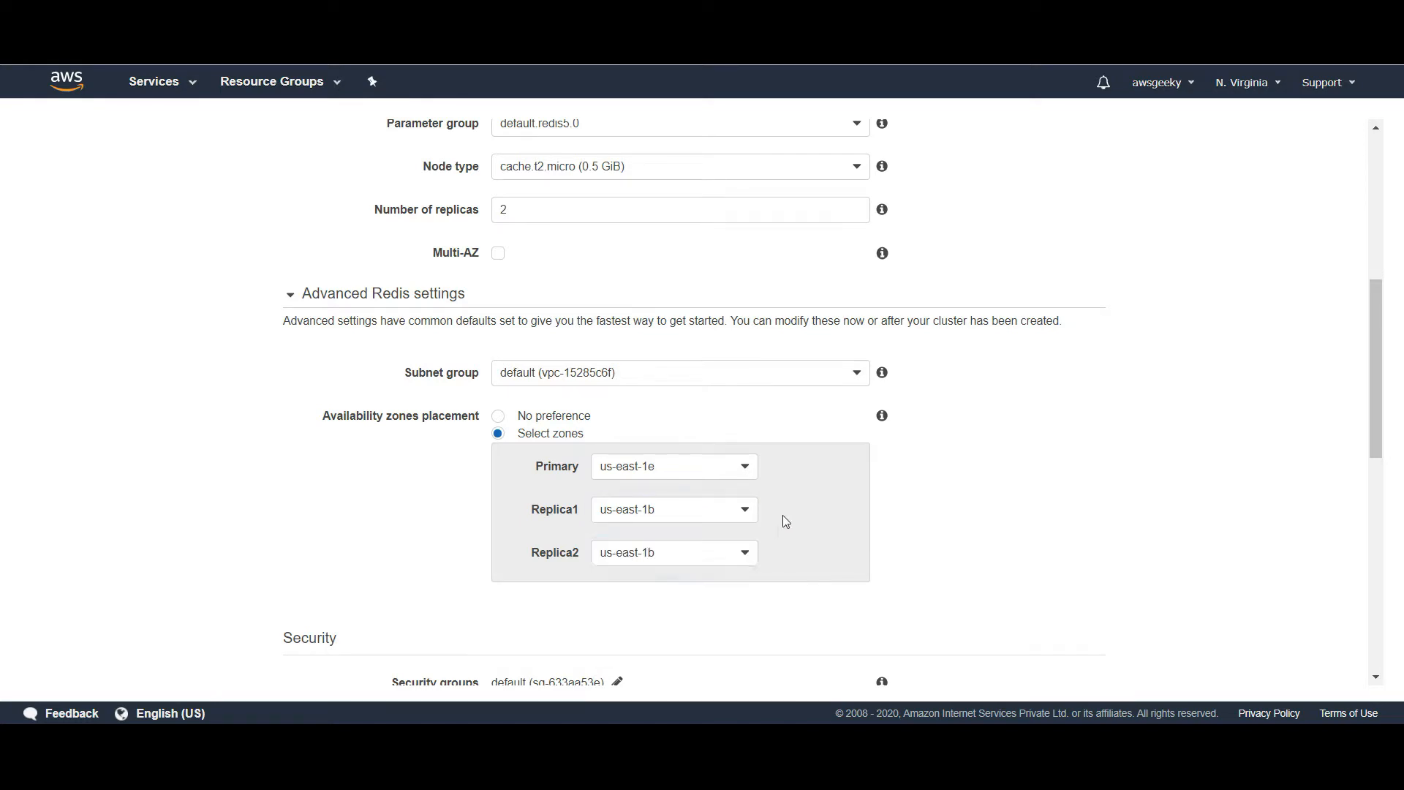
click(499, 418)
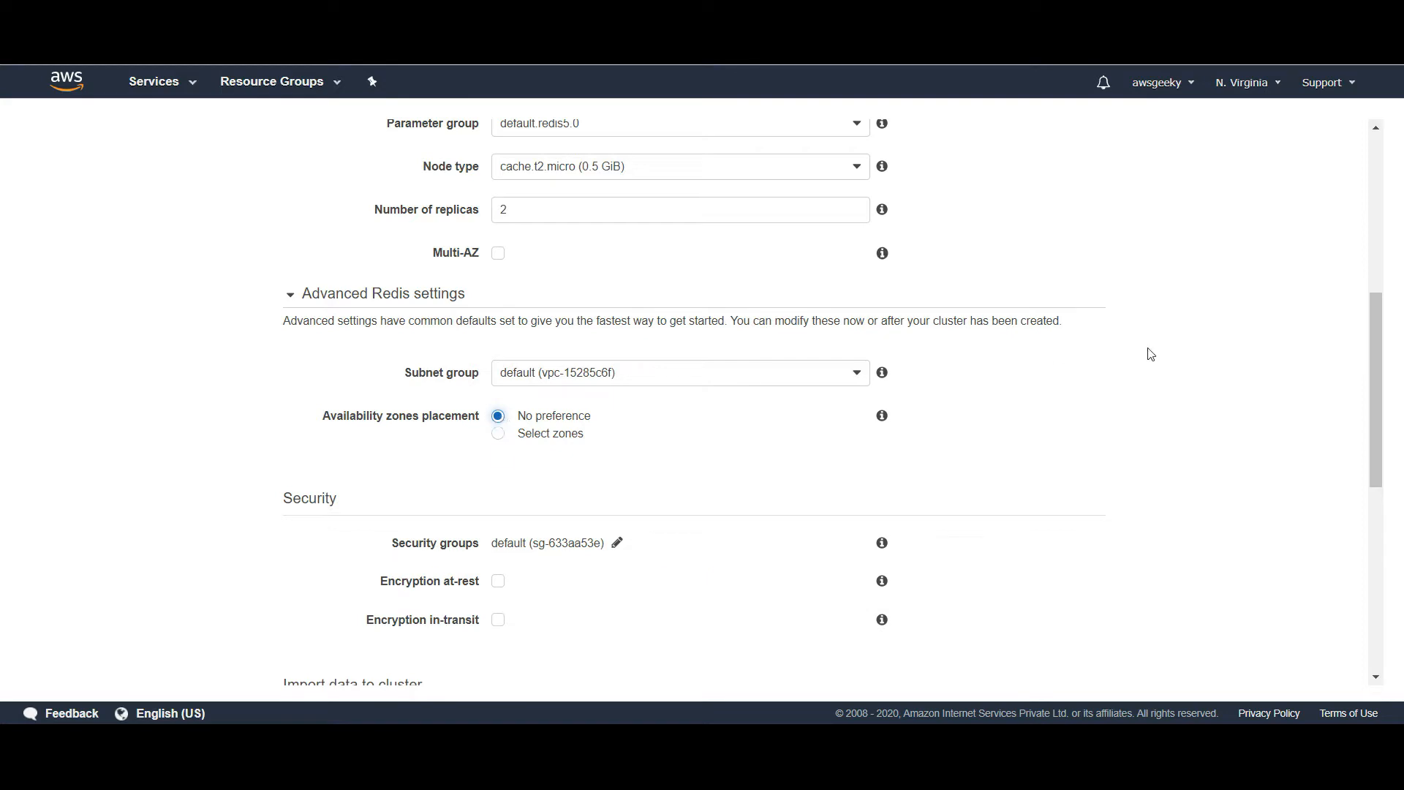
Replace the cluster's default security group with allowRedis and save the selection
drag(1375, 317, 1370, 403)
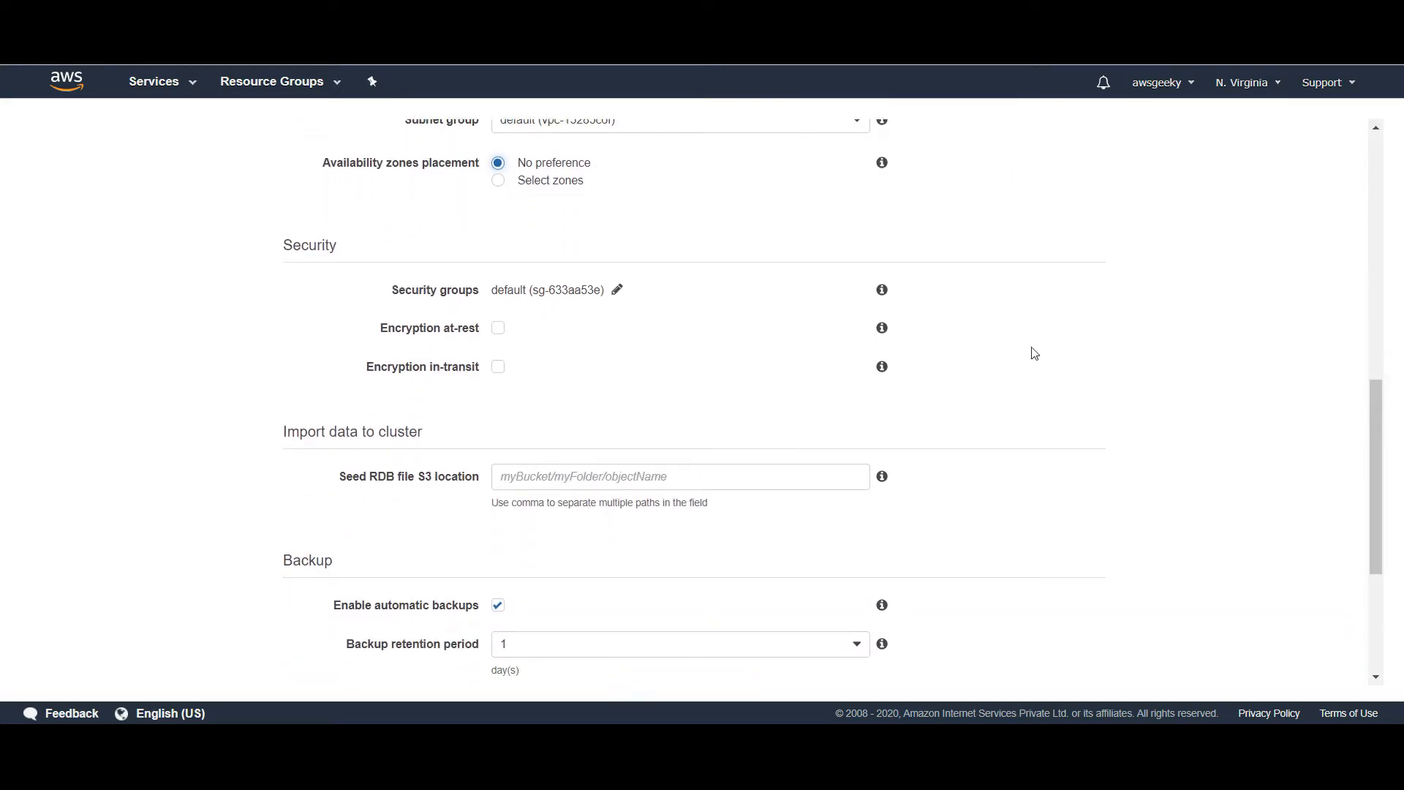
click(619, 290)
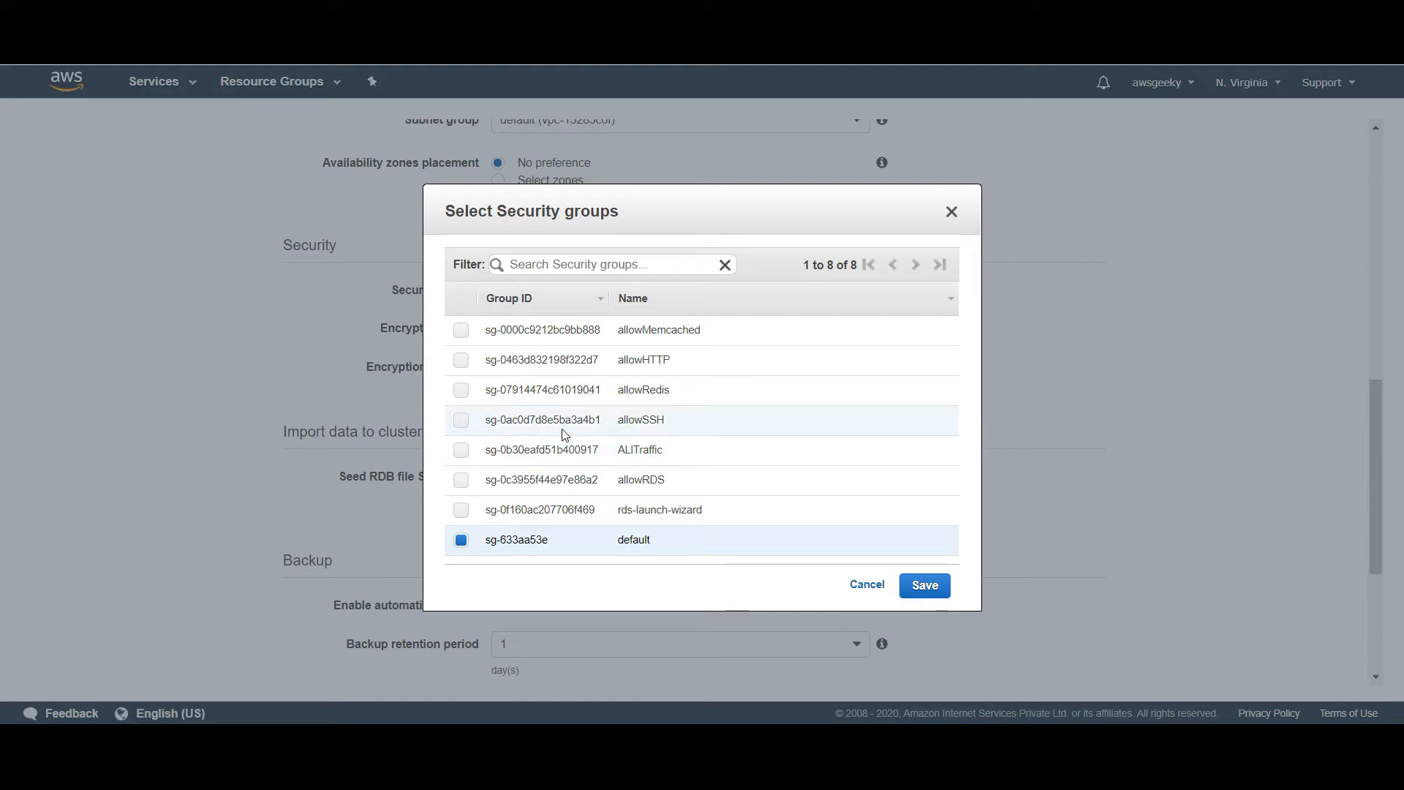
click(464, 392)
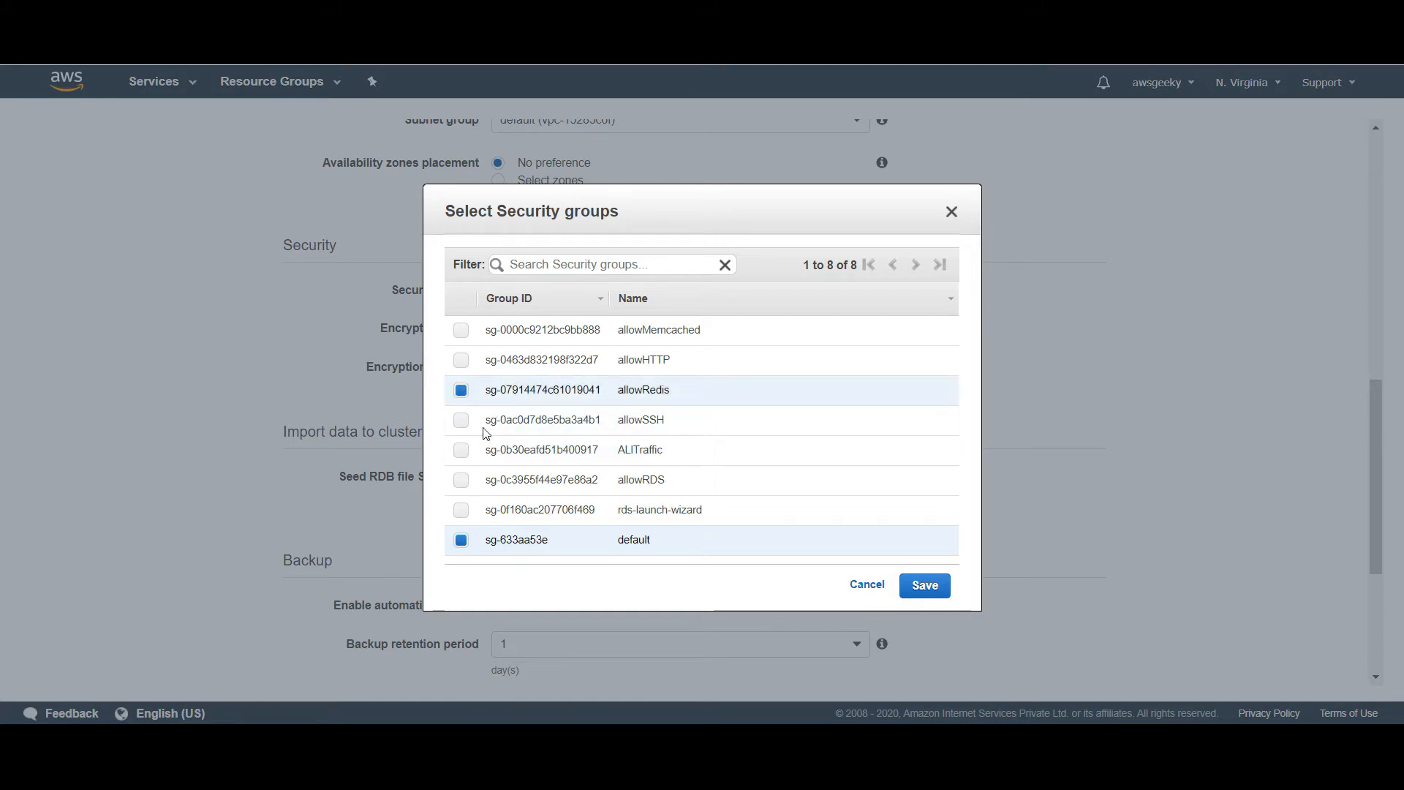
click(462, 543)
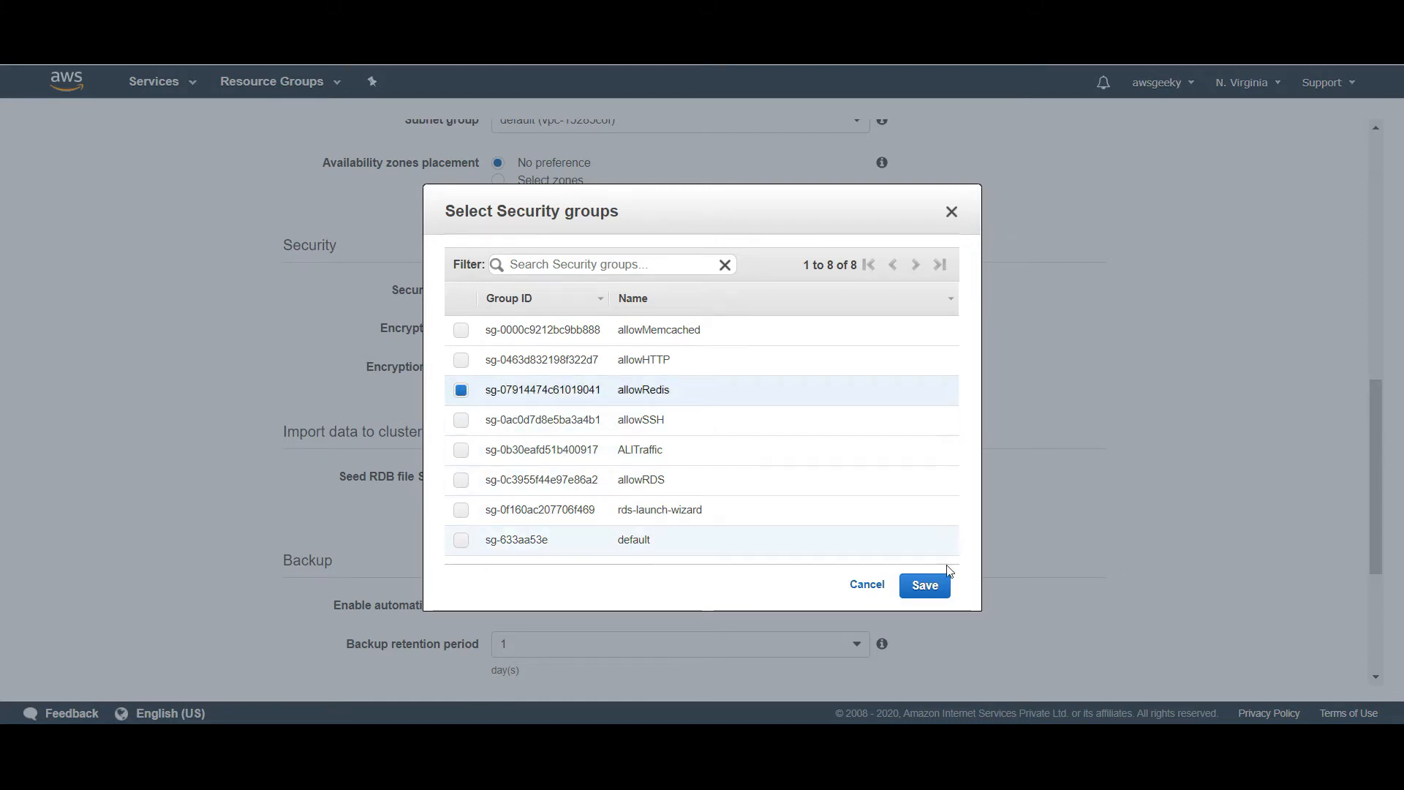
click(925, 585)
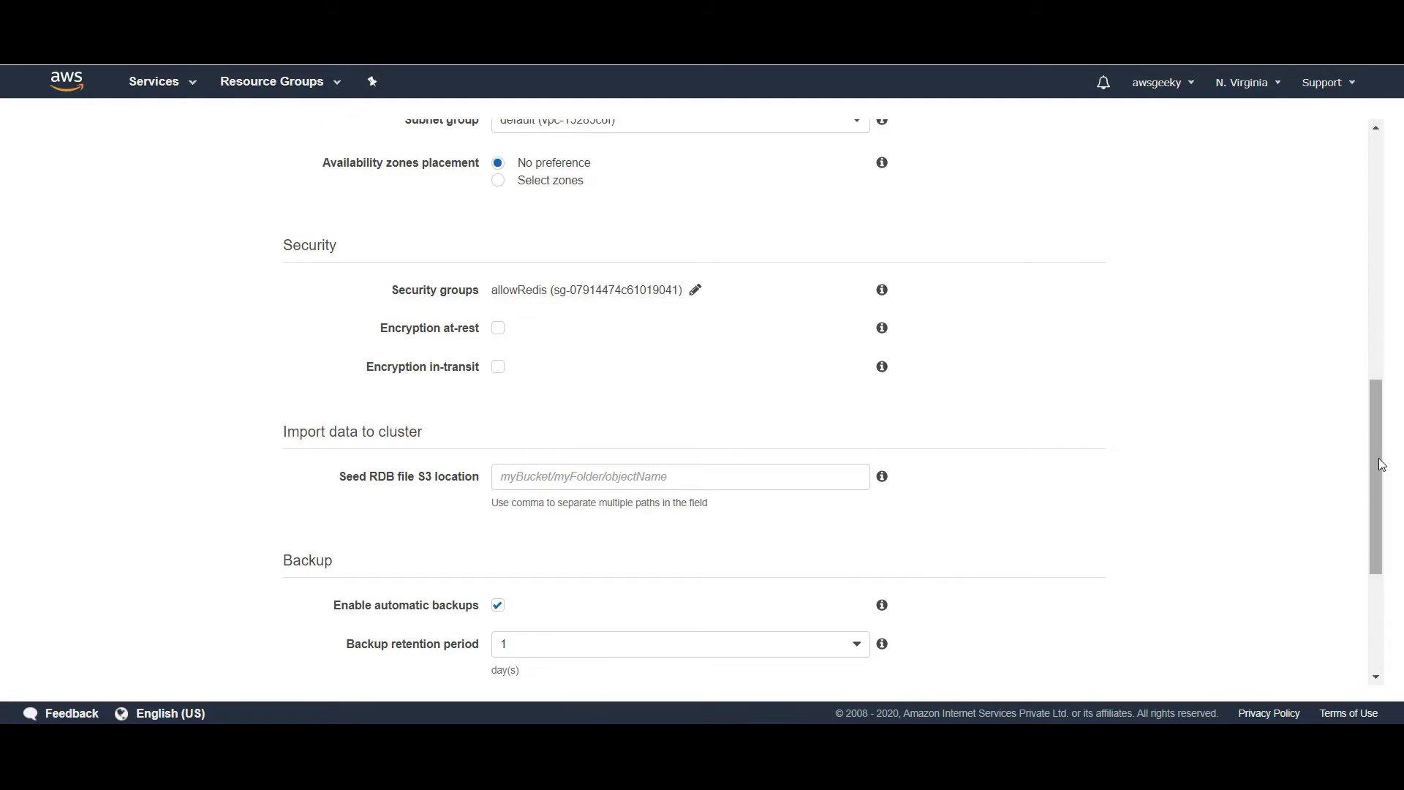
Review the Redis port setting and disable automatic backups for the cluster
drag(1376, 458, 1379, 334)
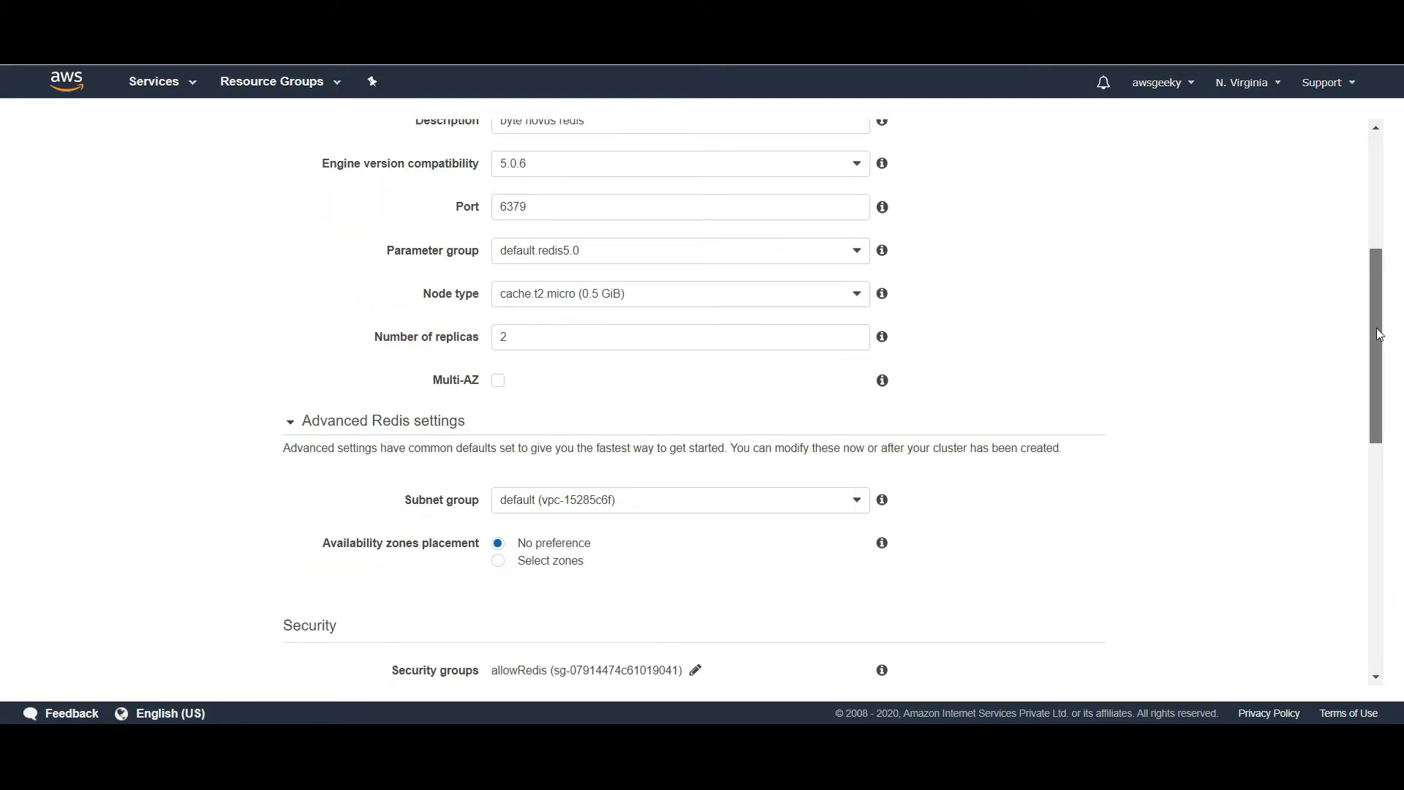
double_click(510, 207)
click(1187, 359)
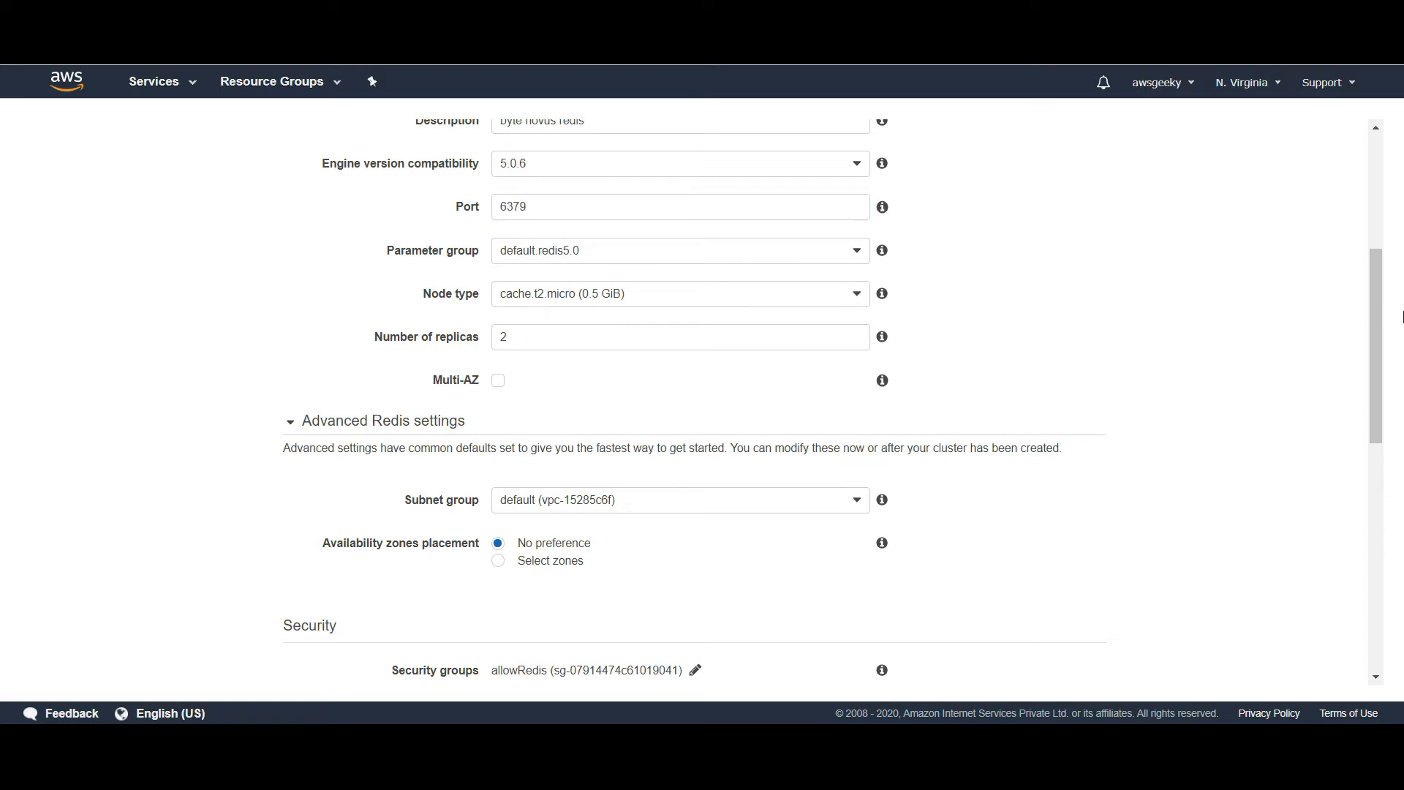
drag(1375, 288, 1350, 500)
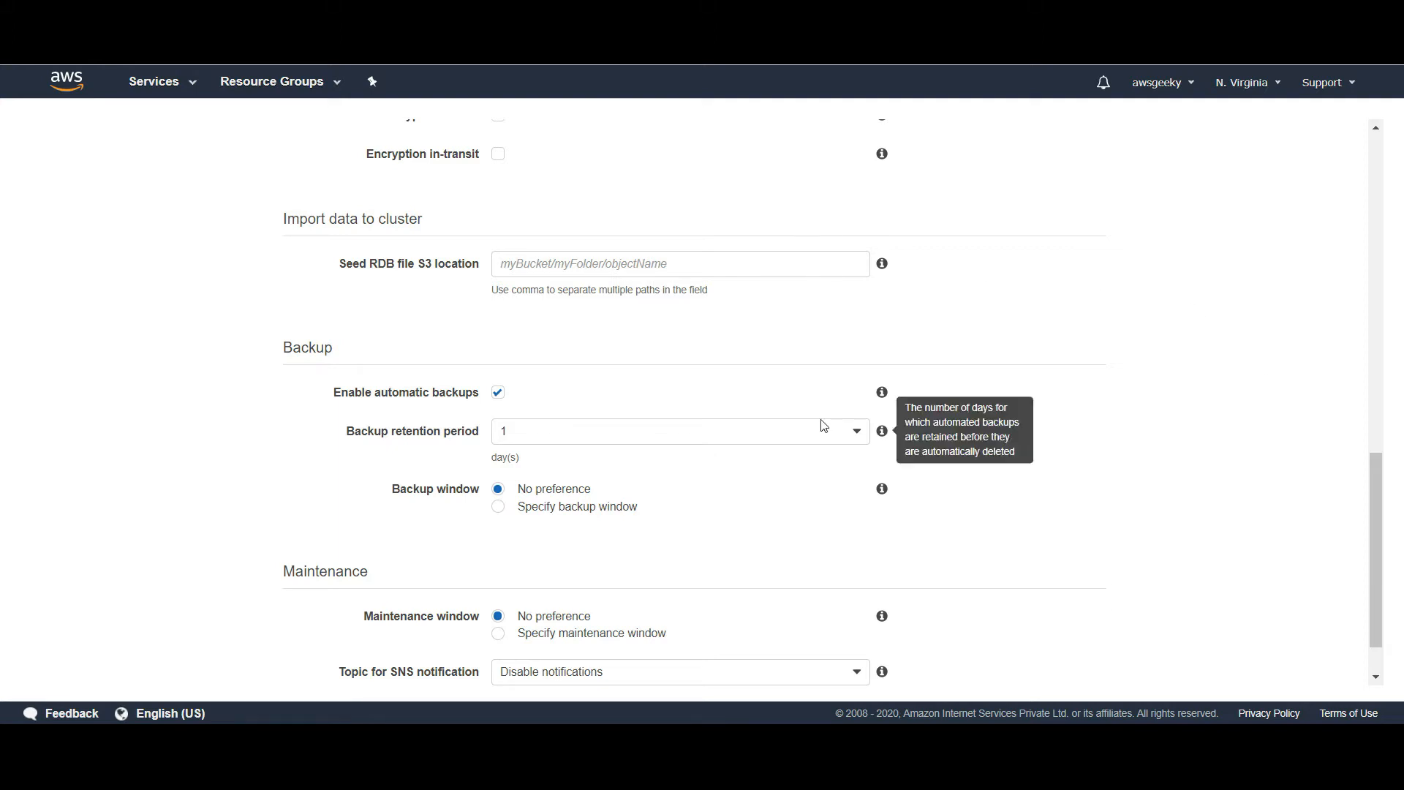
click(498, 393)
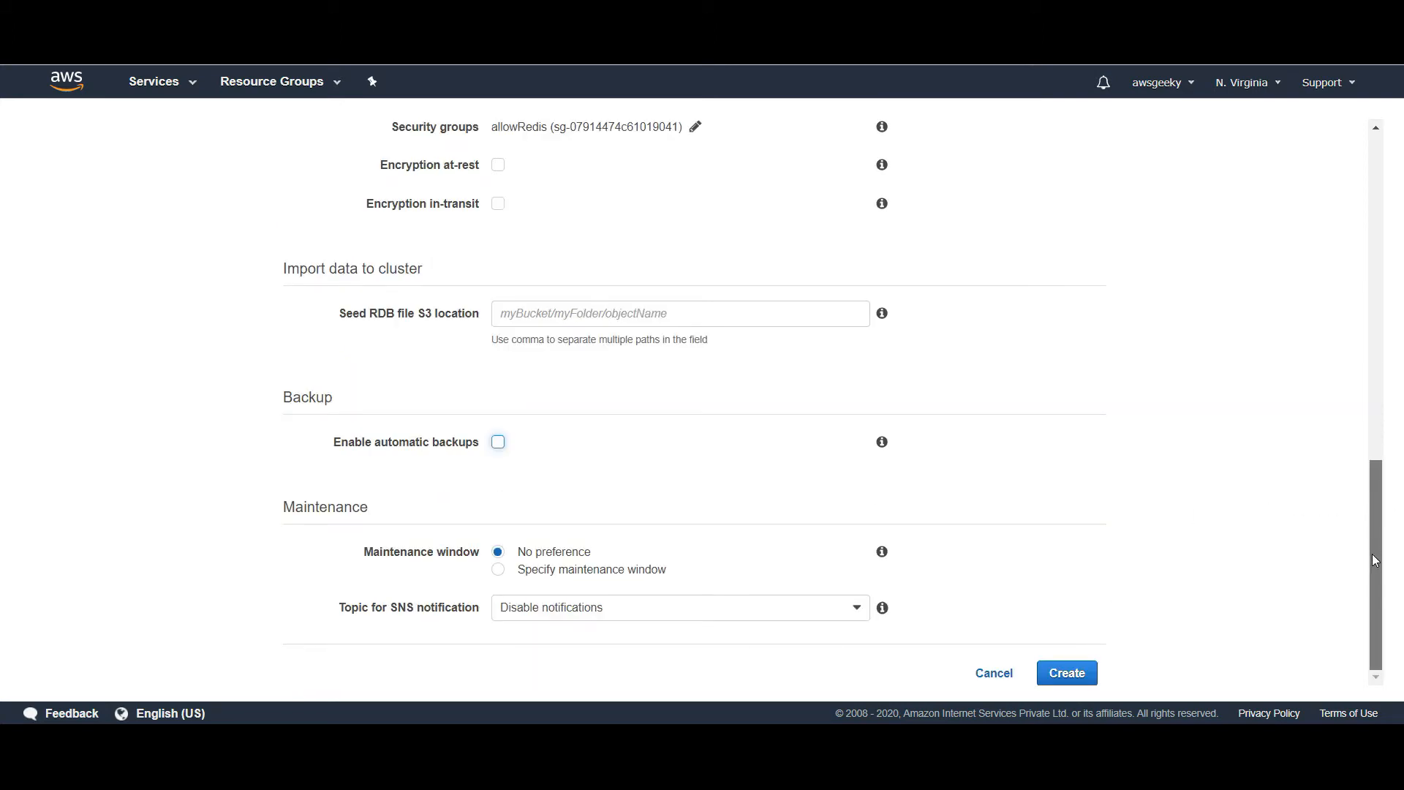
Leave the maintenance window at No preference, create the Redis cluster and refresh the cluster list
click(578, 569)
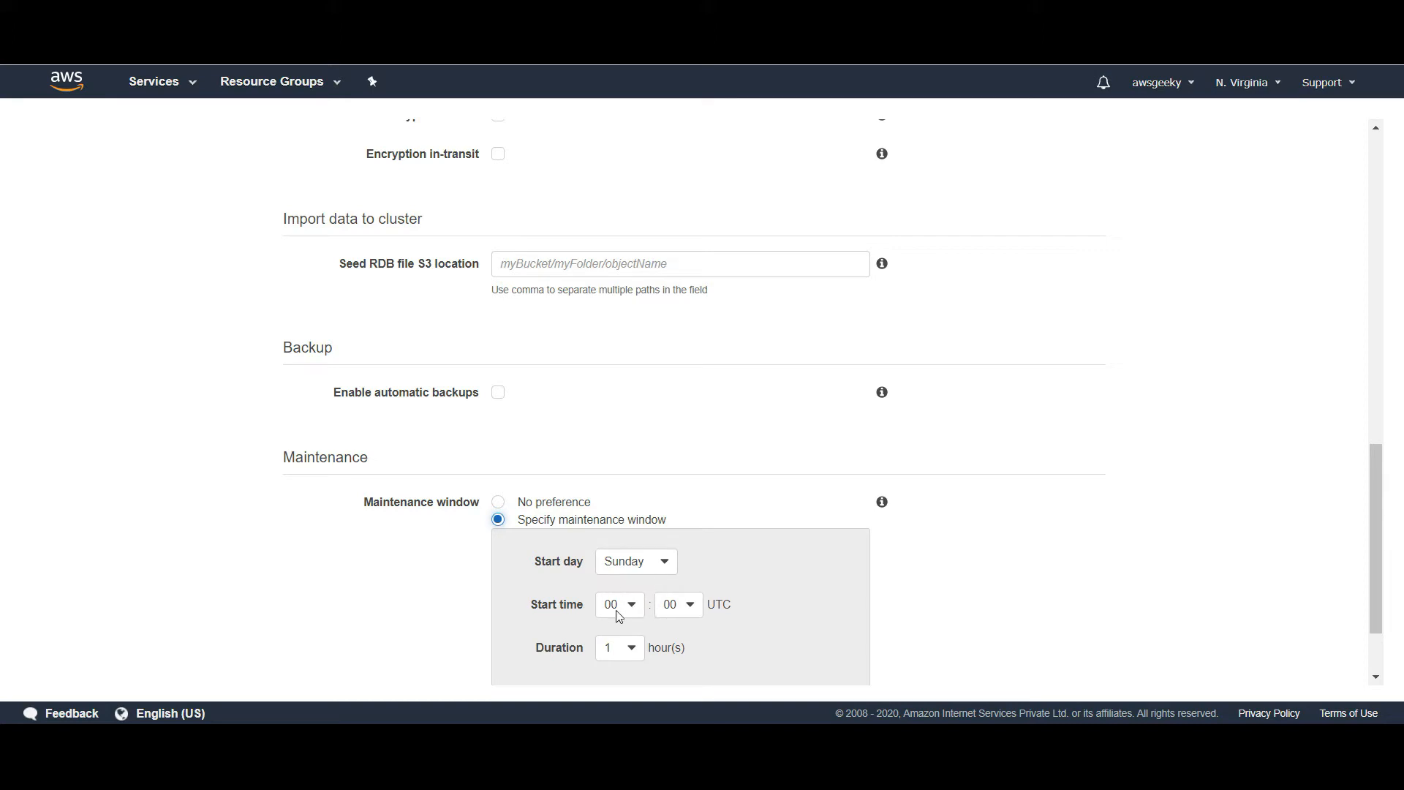
click(545, 504)
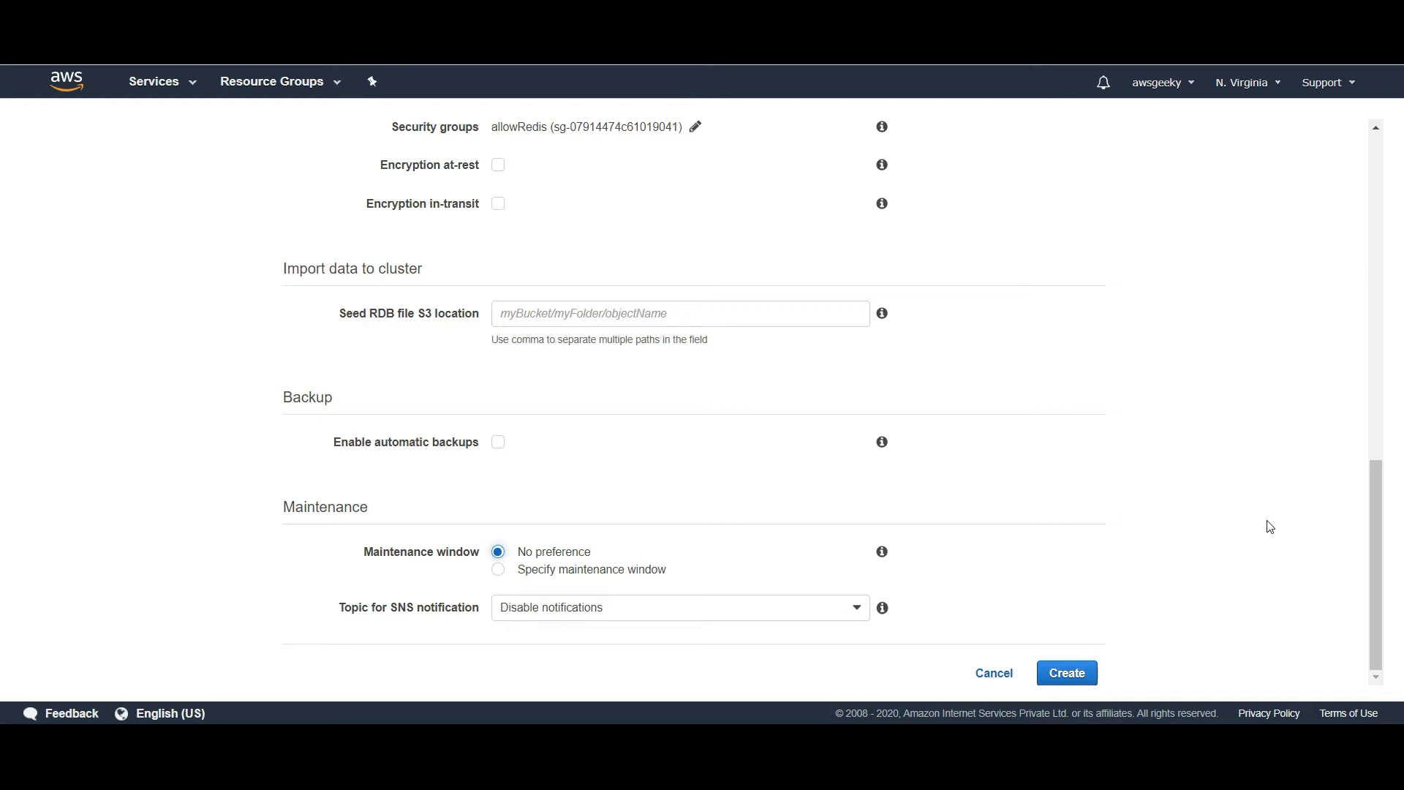
click(1053, 679)
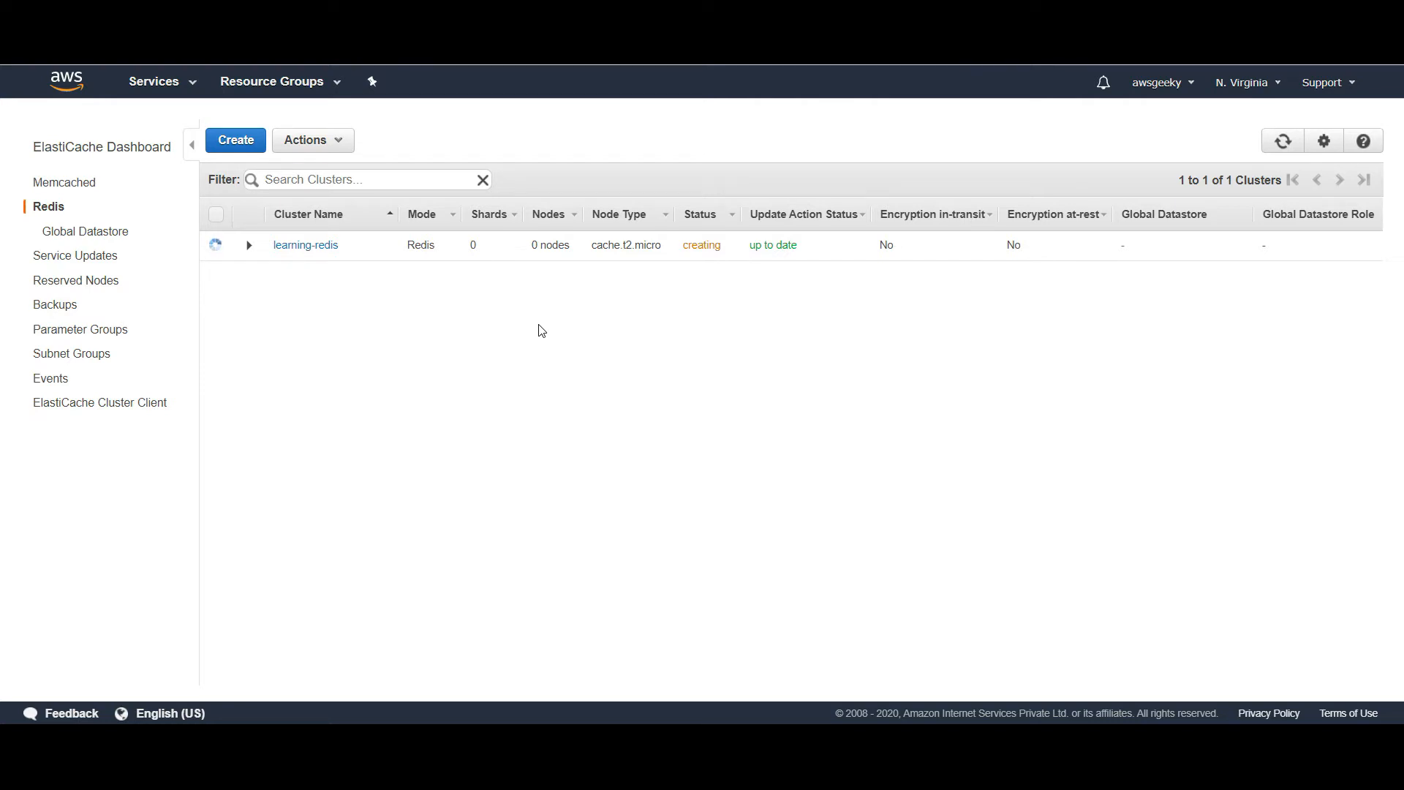
click(1278, 144)
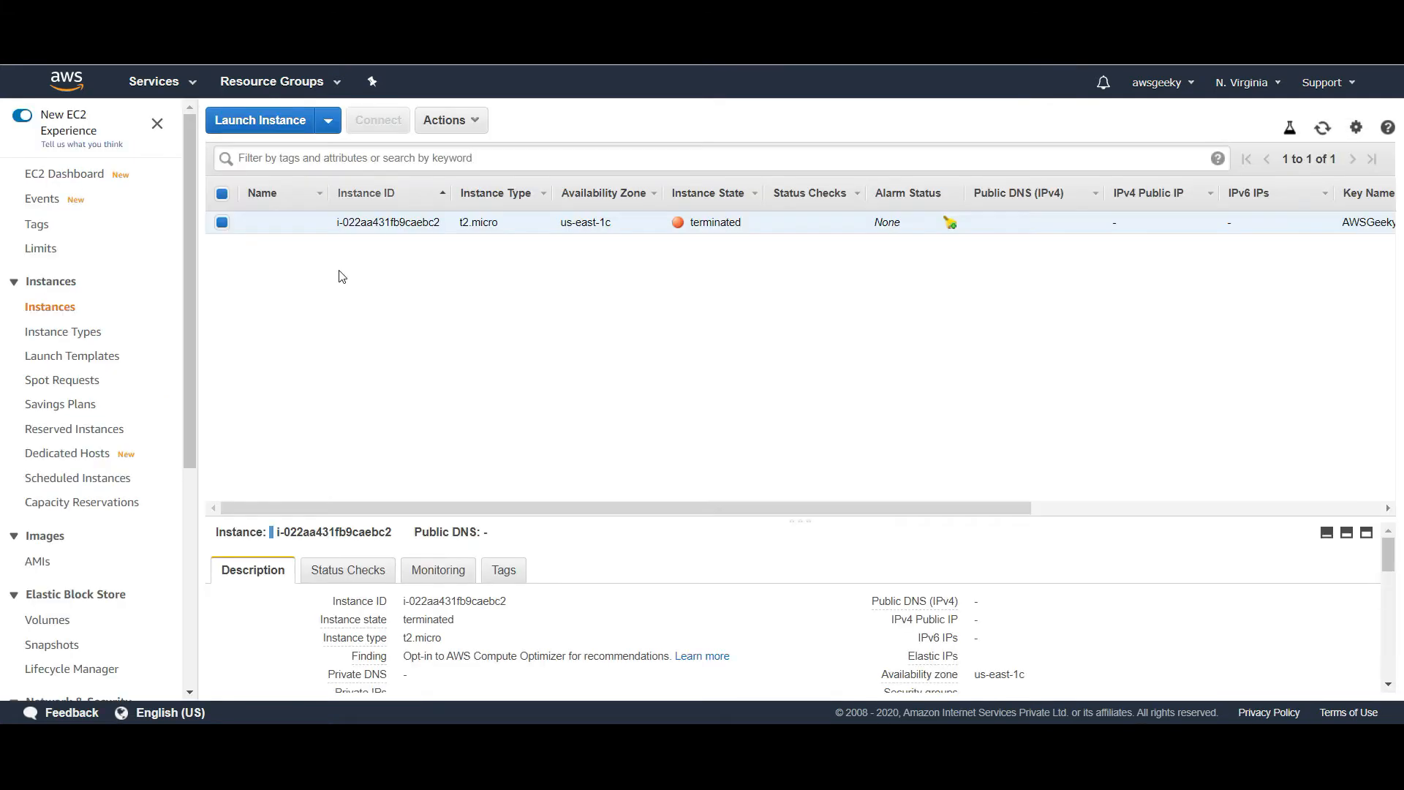
Start launching a t2.micro EC2 instance from the 64-bit x86 Amazon Linux 2 AMI, accepting defaults through to security group configuration
click(249, 122)
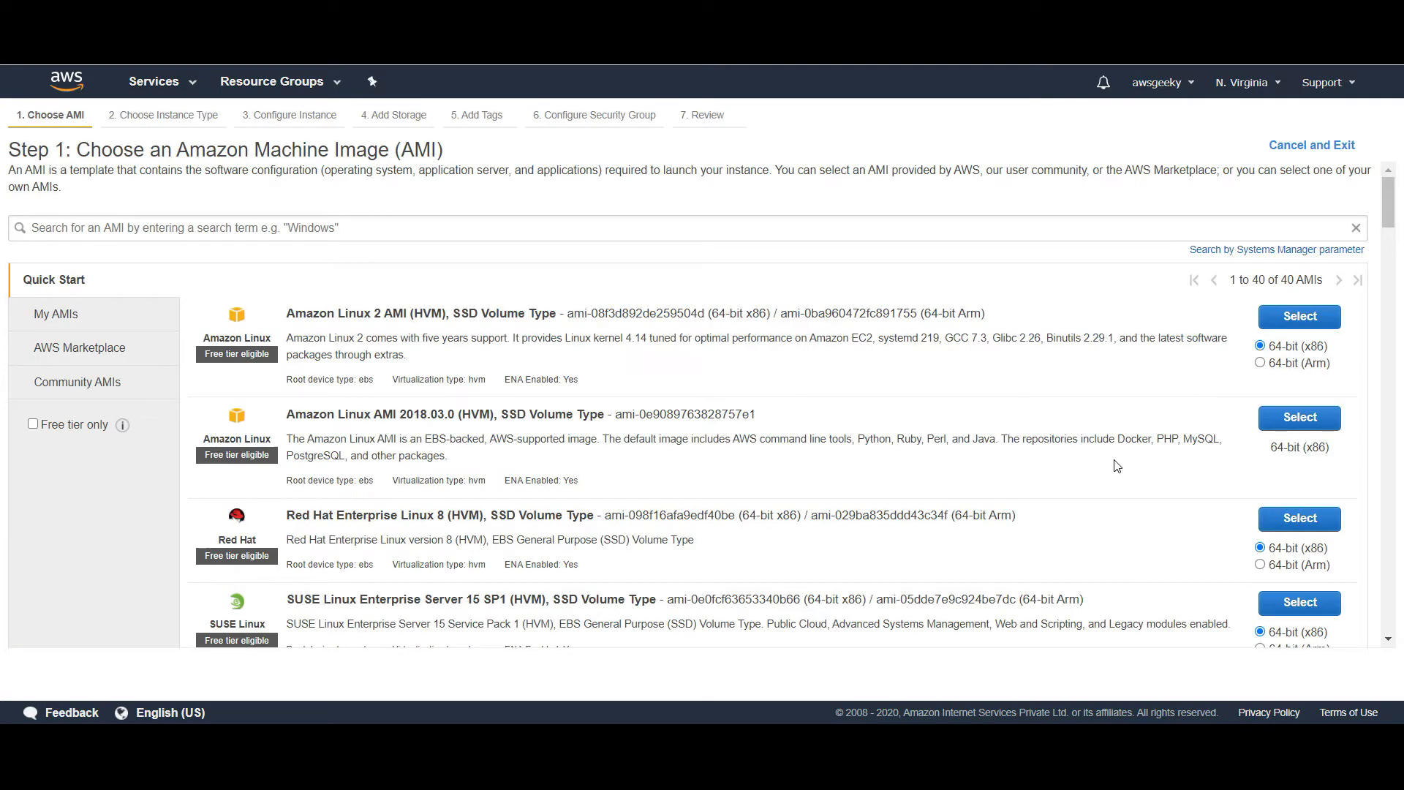
click(1300, 317)
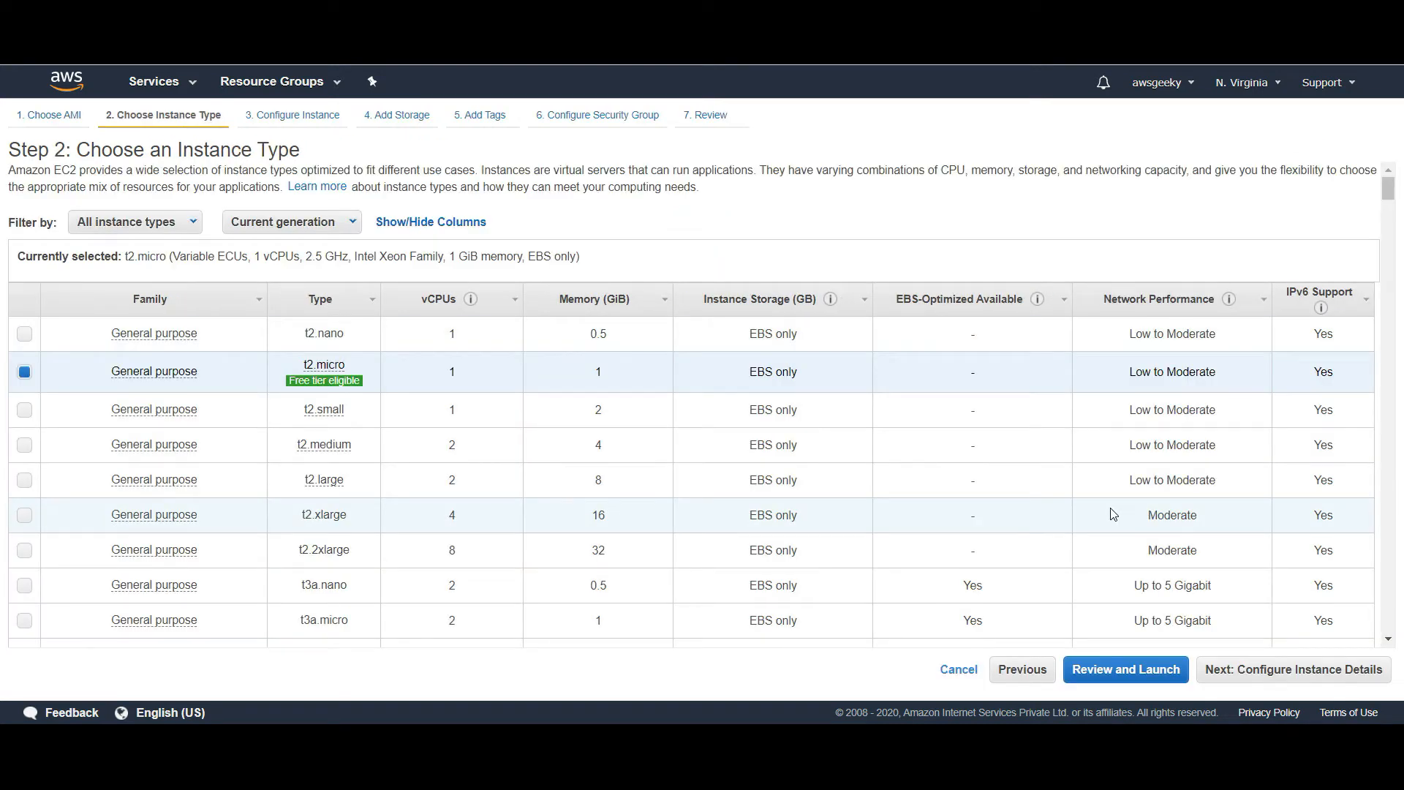
click(1308, 674)
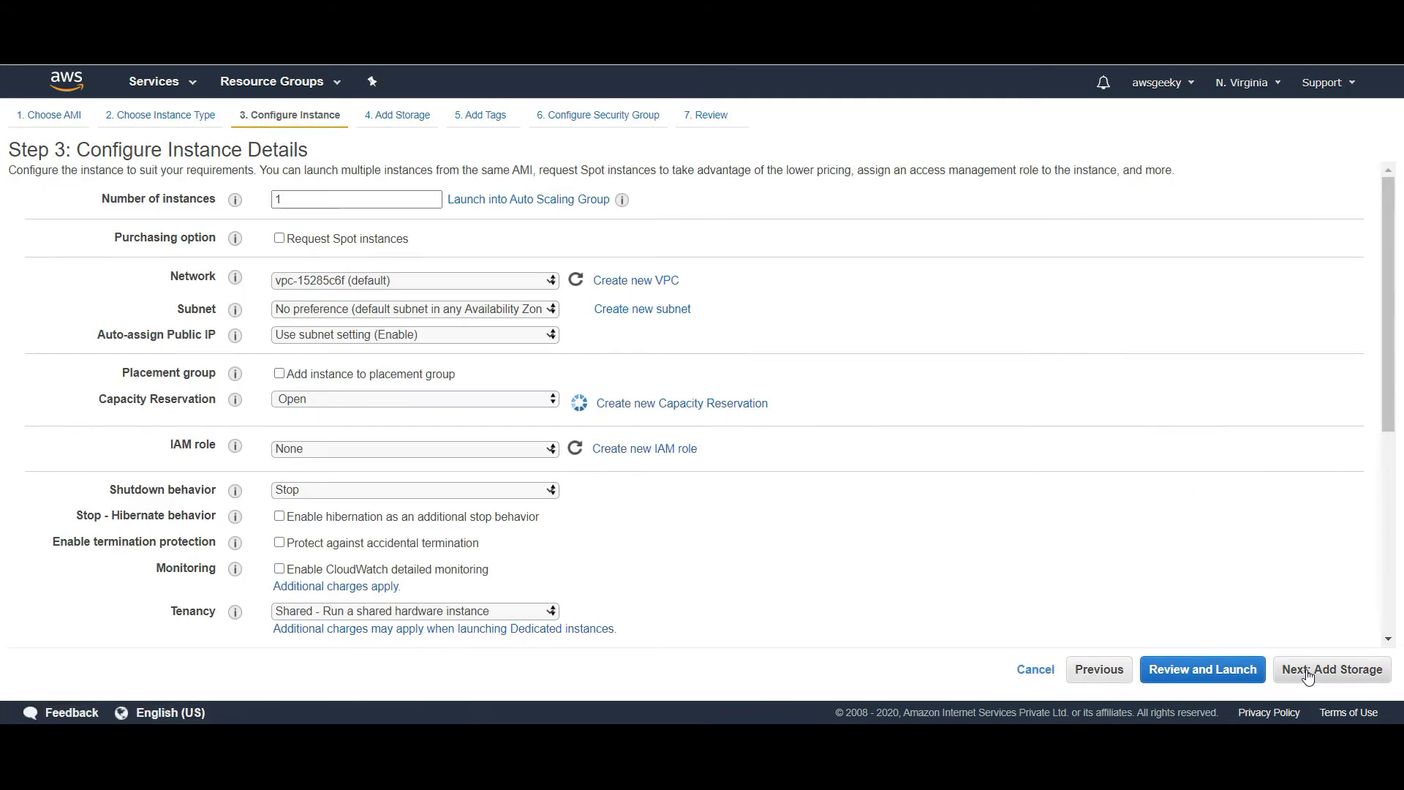
click(1308, 674)
click(1325, 674)
click(1330, 674)
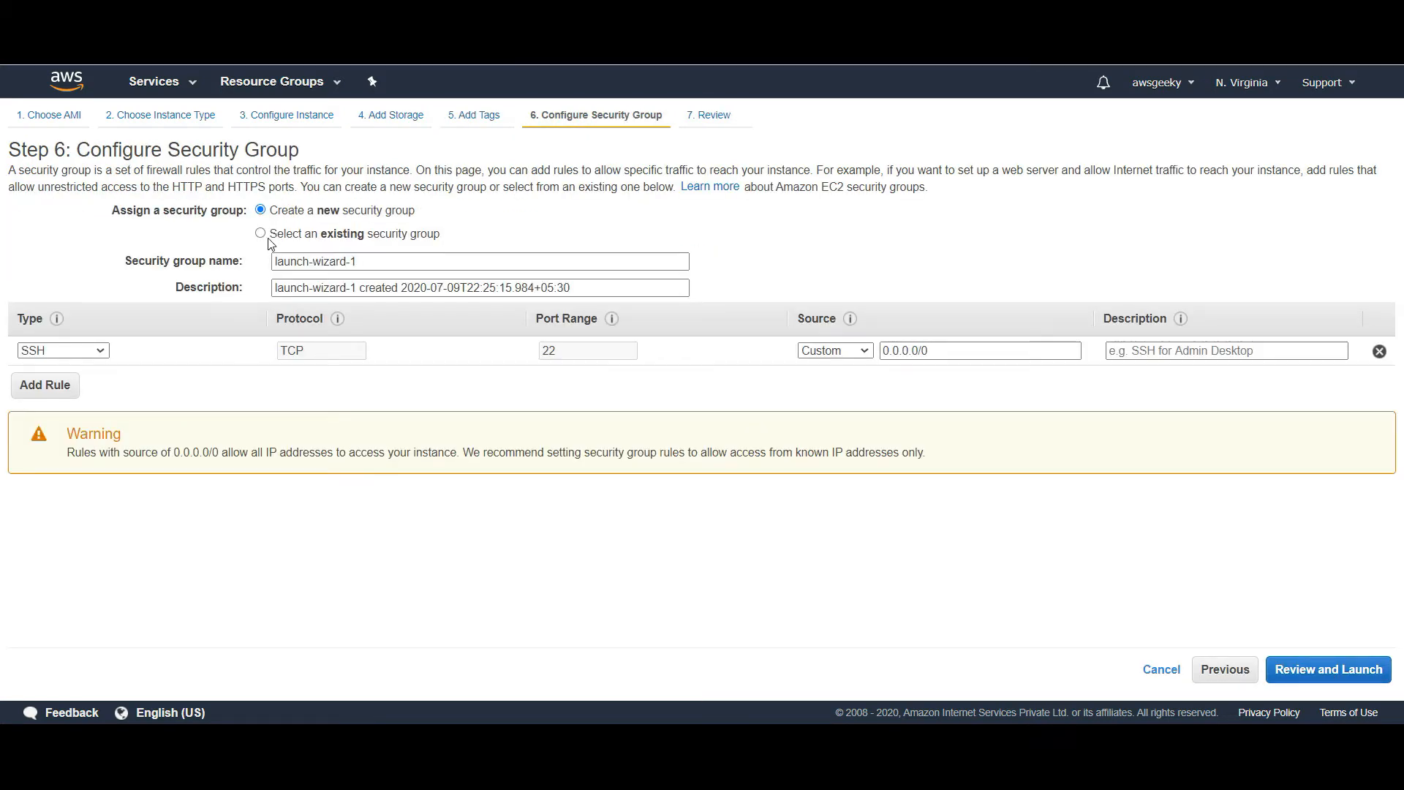
Assign the existing allowSSH security group and launch the instance with the existing AWSGeekyNV key pair, acknowledging access to its private key file
click(261, 233)
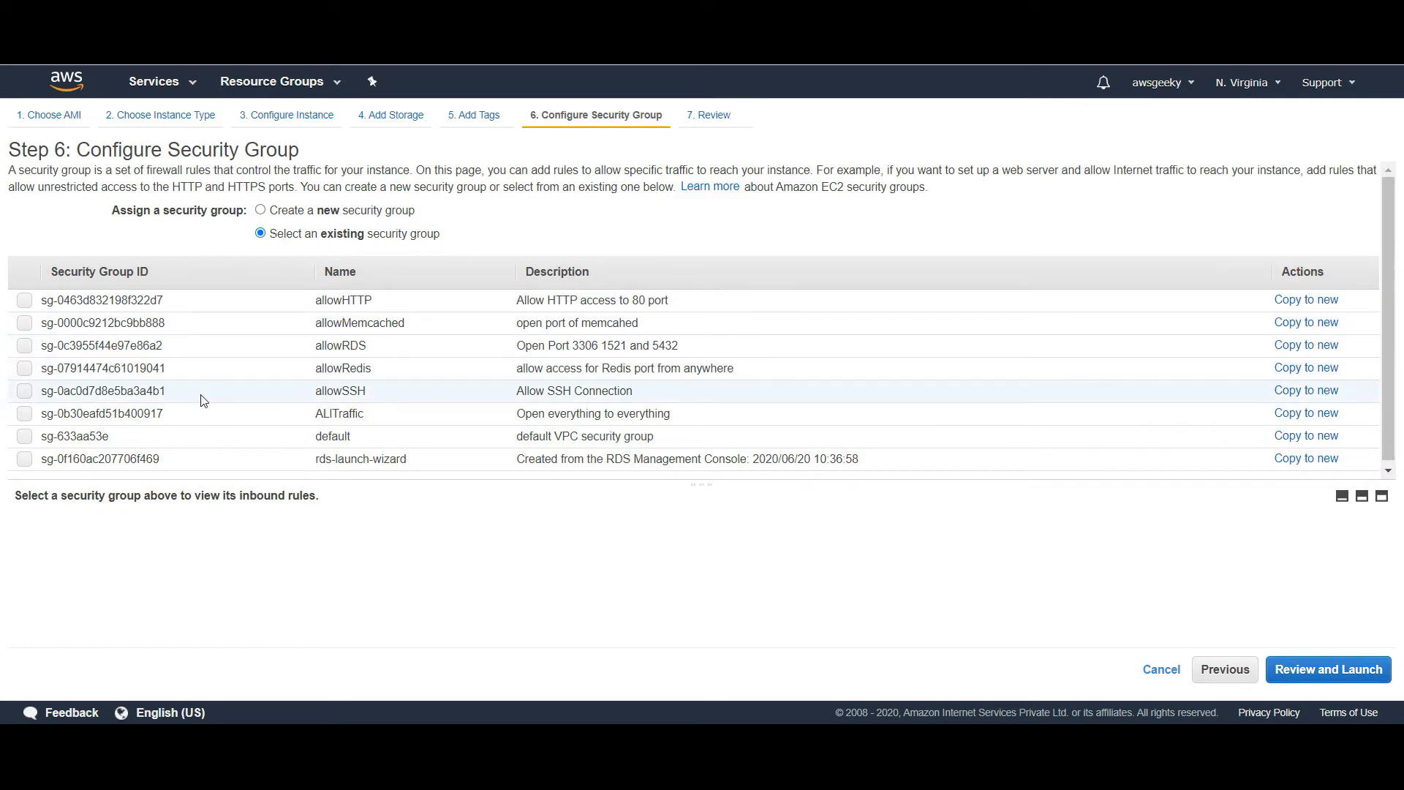
click(25, 390)
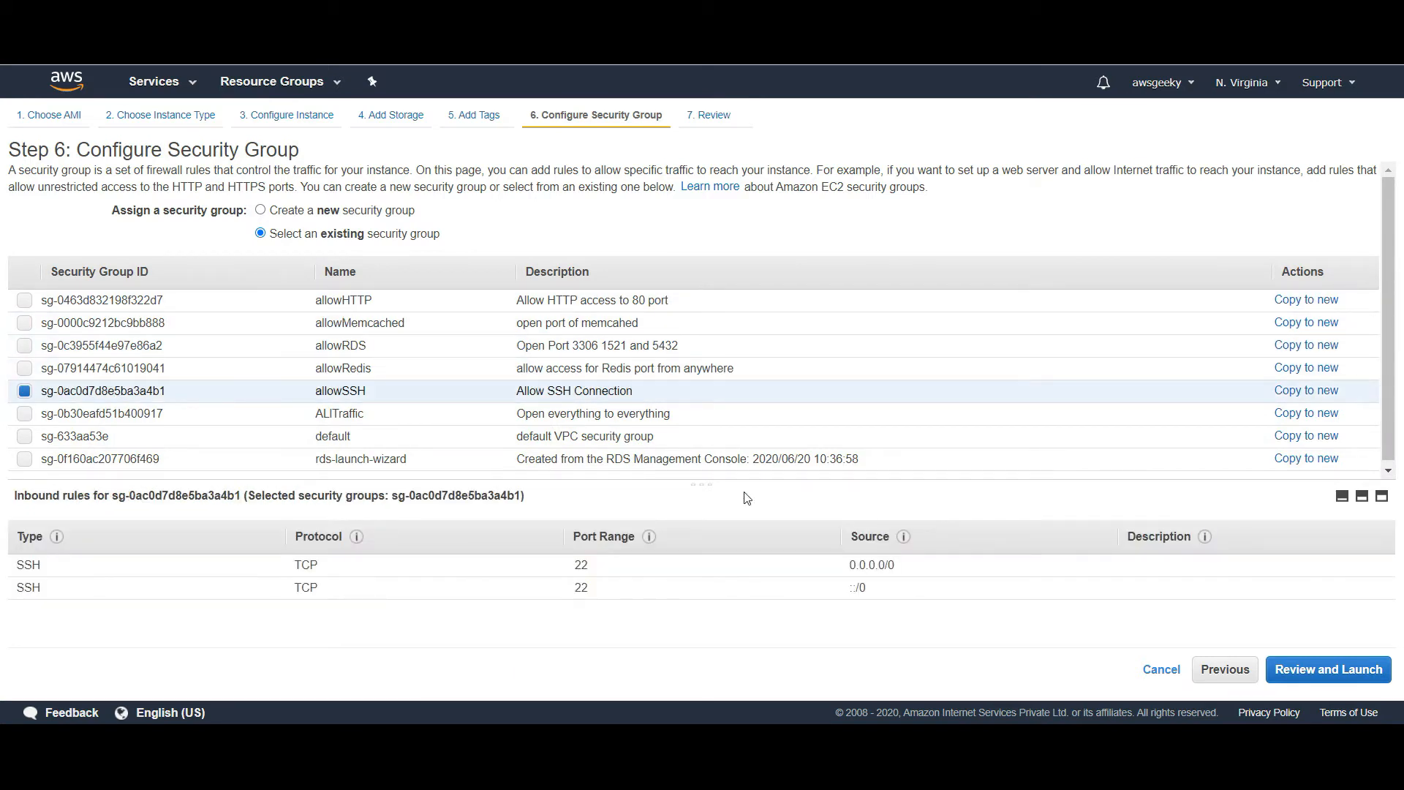
click(1301, 667)
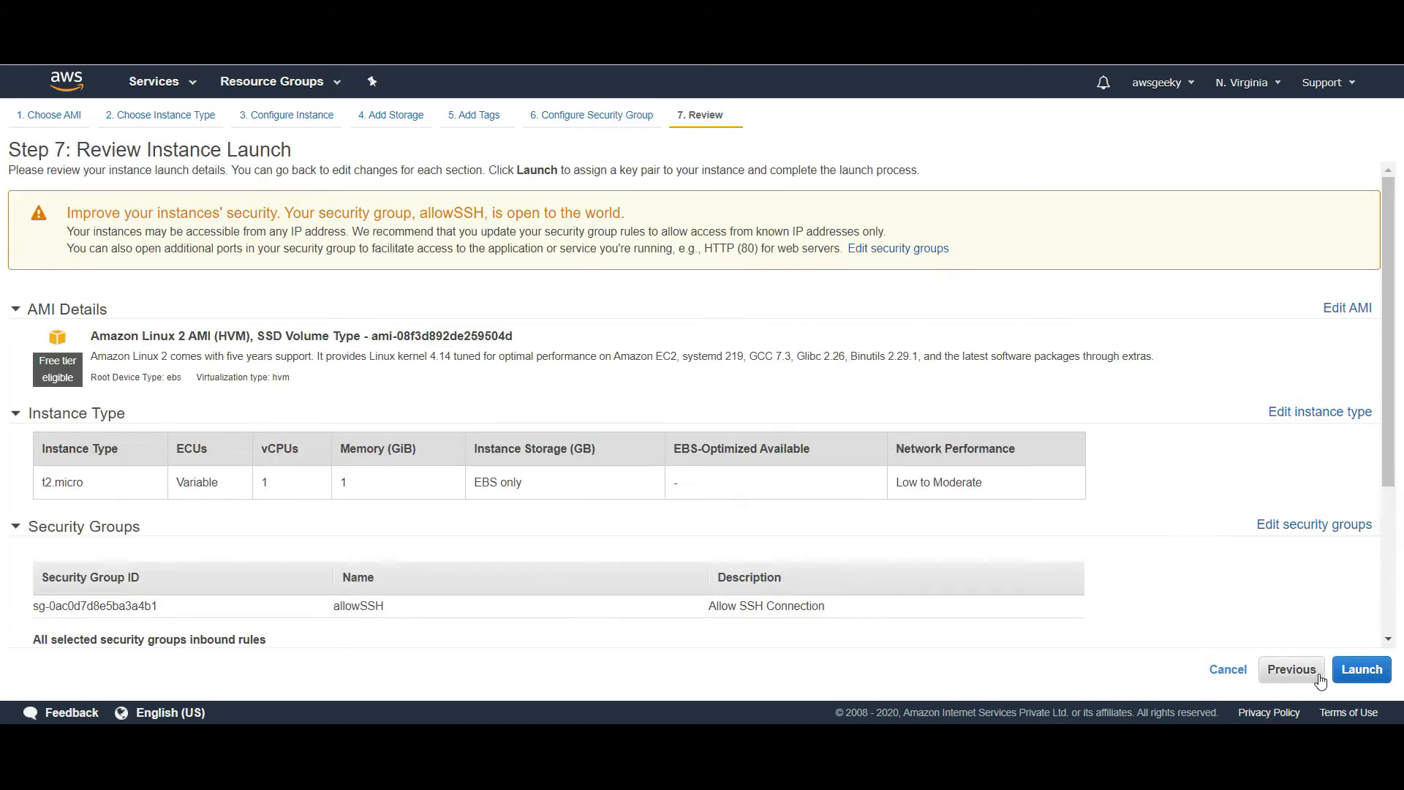
click(1358, 671)
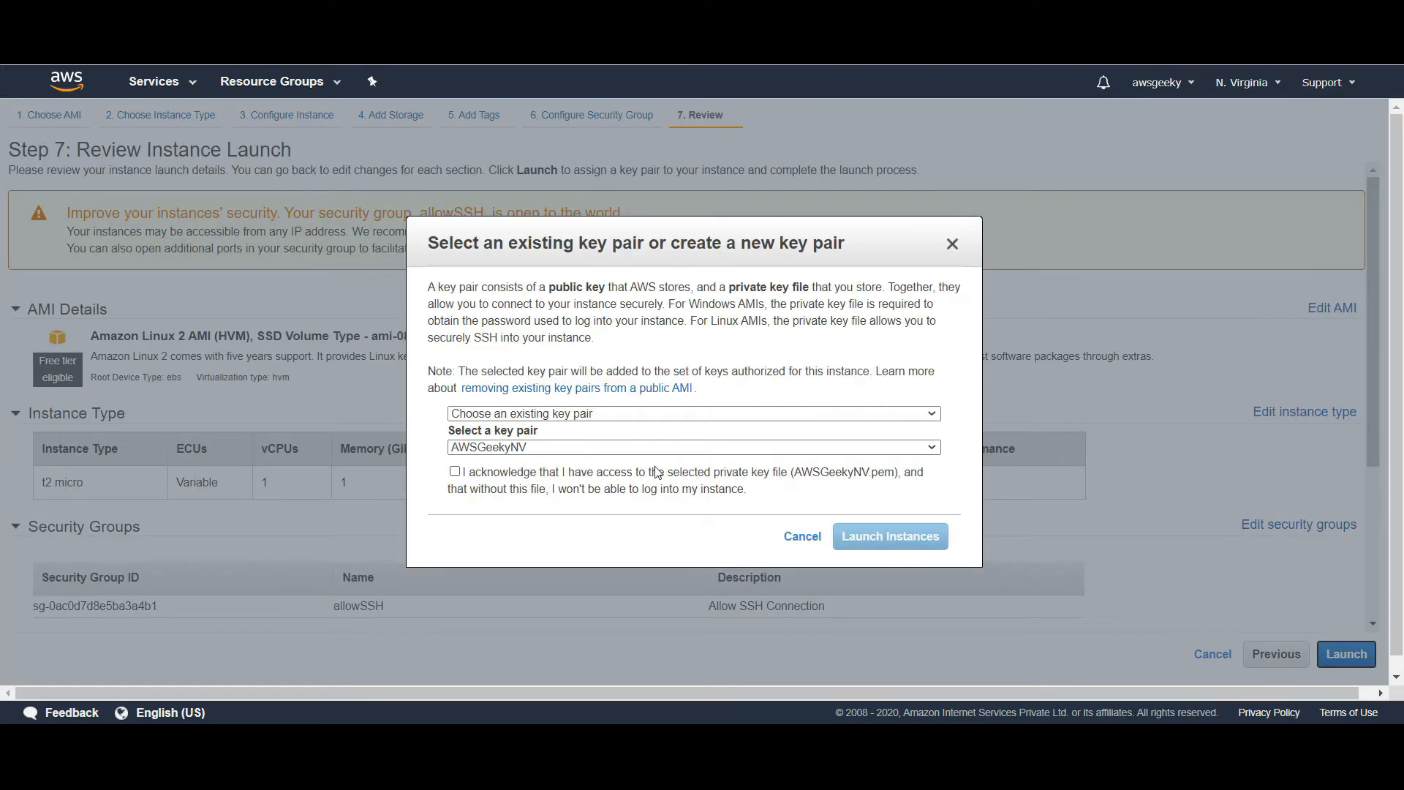
click(454, 471)
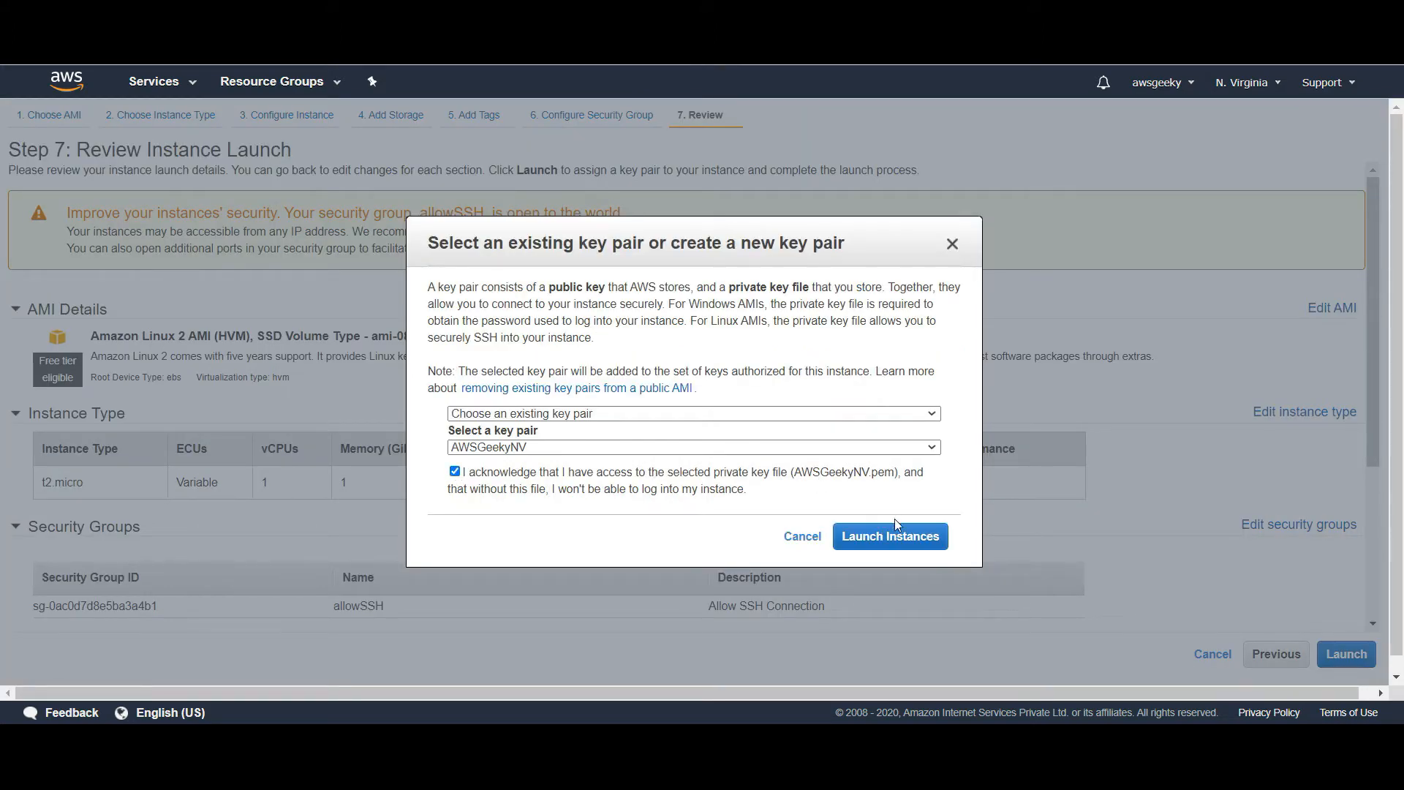
click(911, 533)
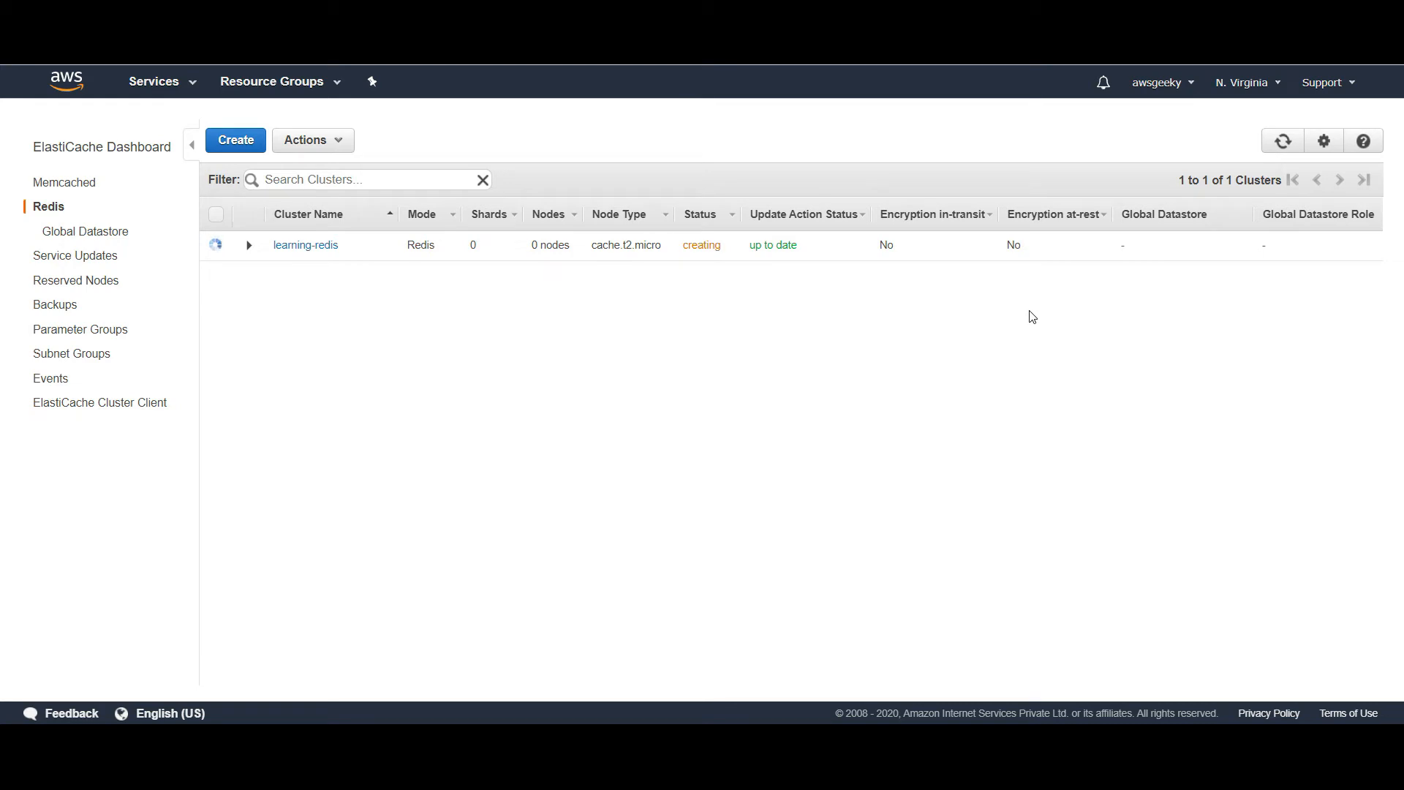
Refresh the Redis cluster list and copy the newly launched EC2 instance's IPv4 public IP from its details
click(1285, 148)
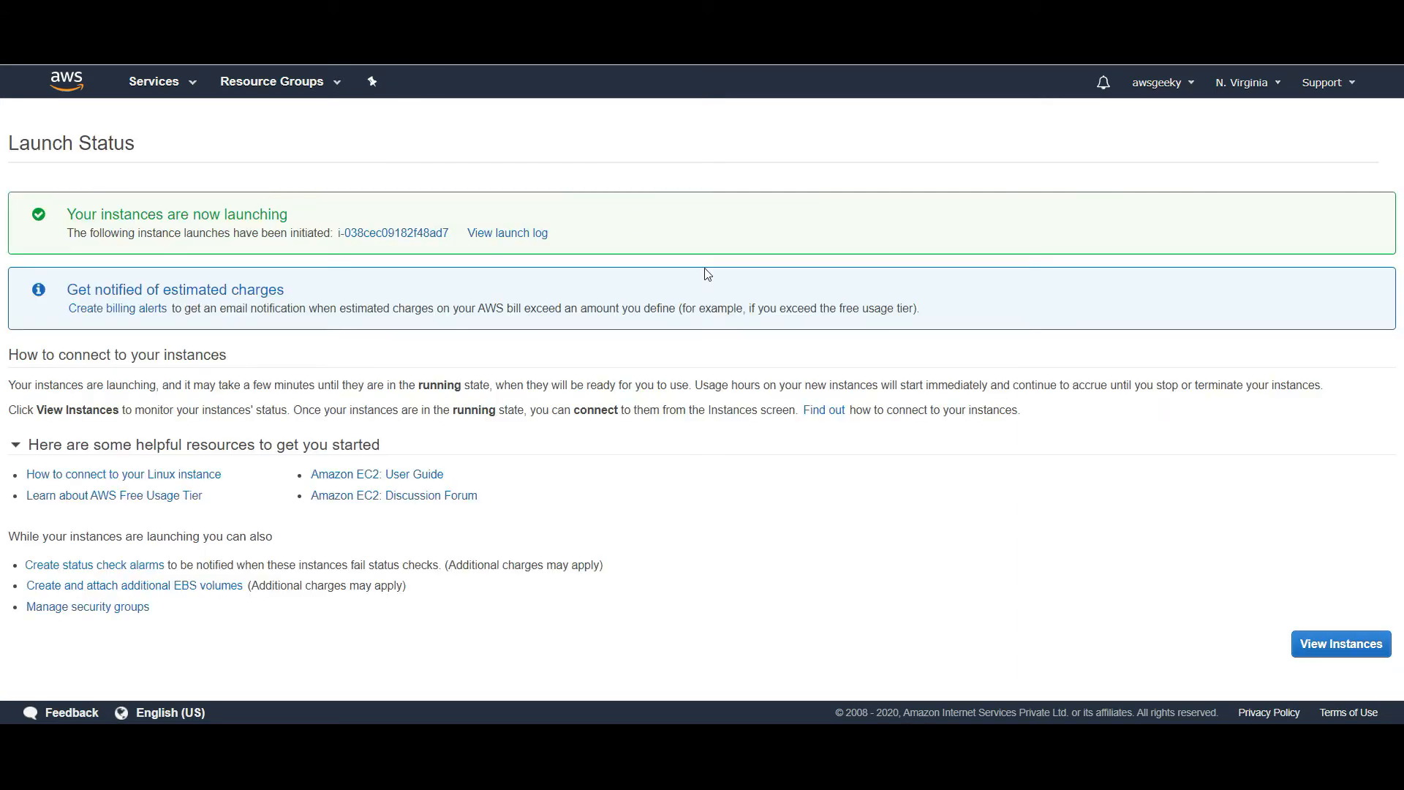
click(380, 234)
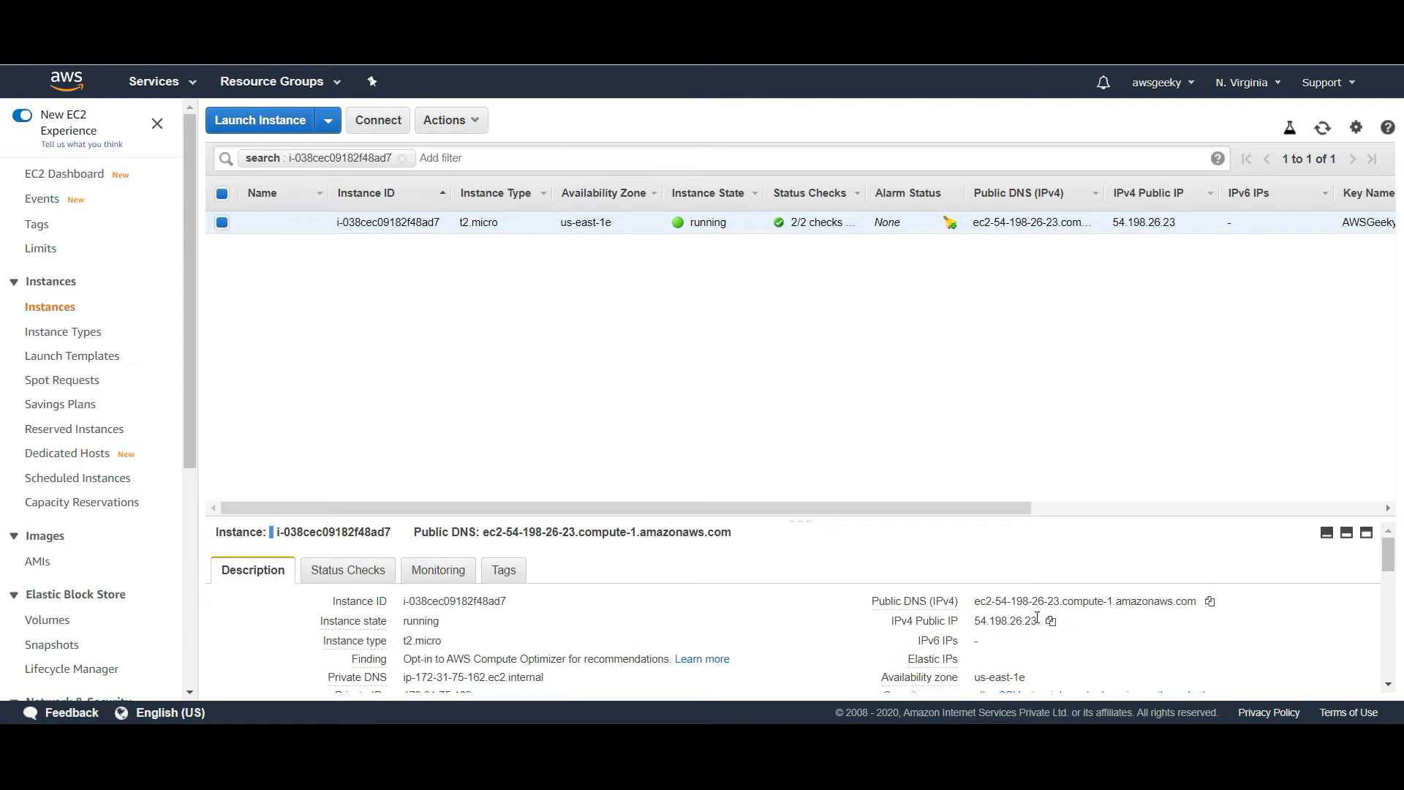
click(1052, 621)
mouse_move(347, 648)
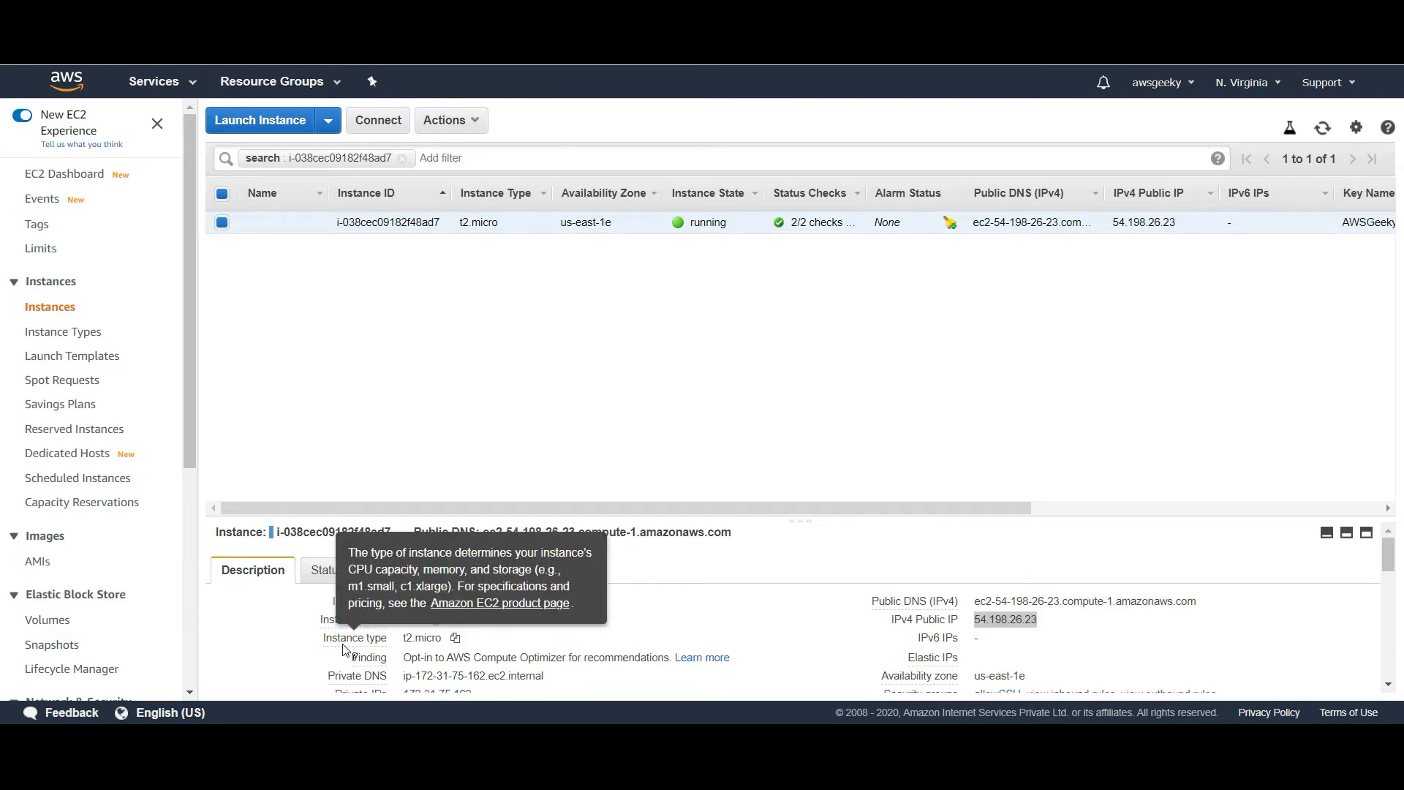
key(super)
text(putty)
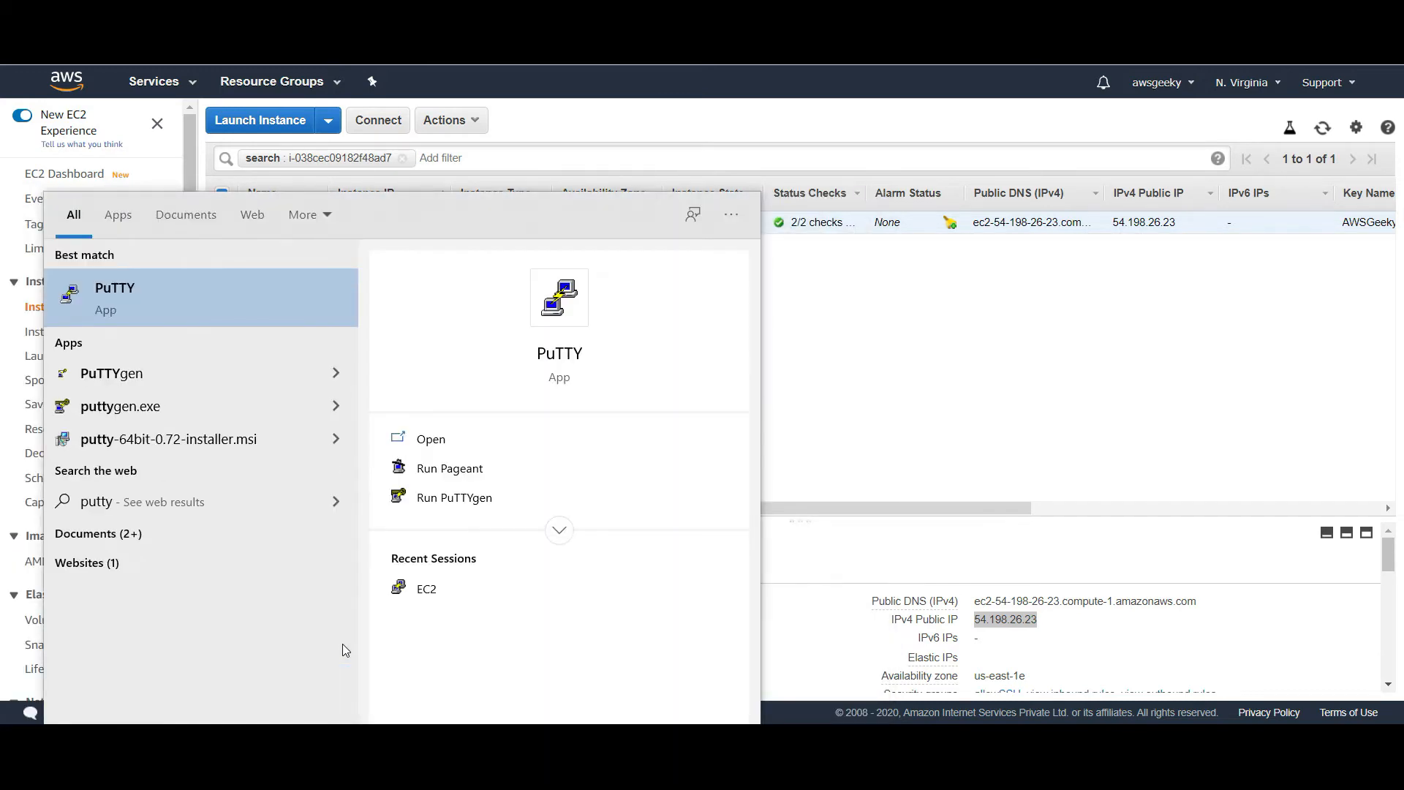
key(Return)
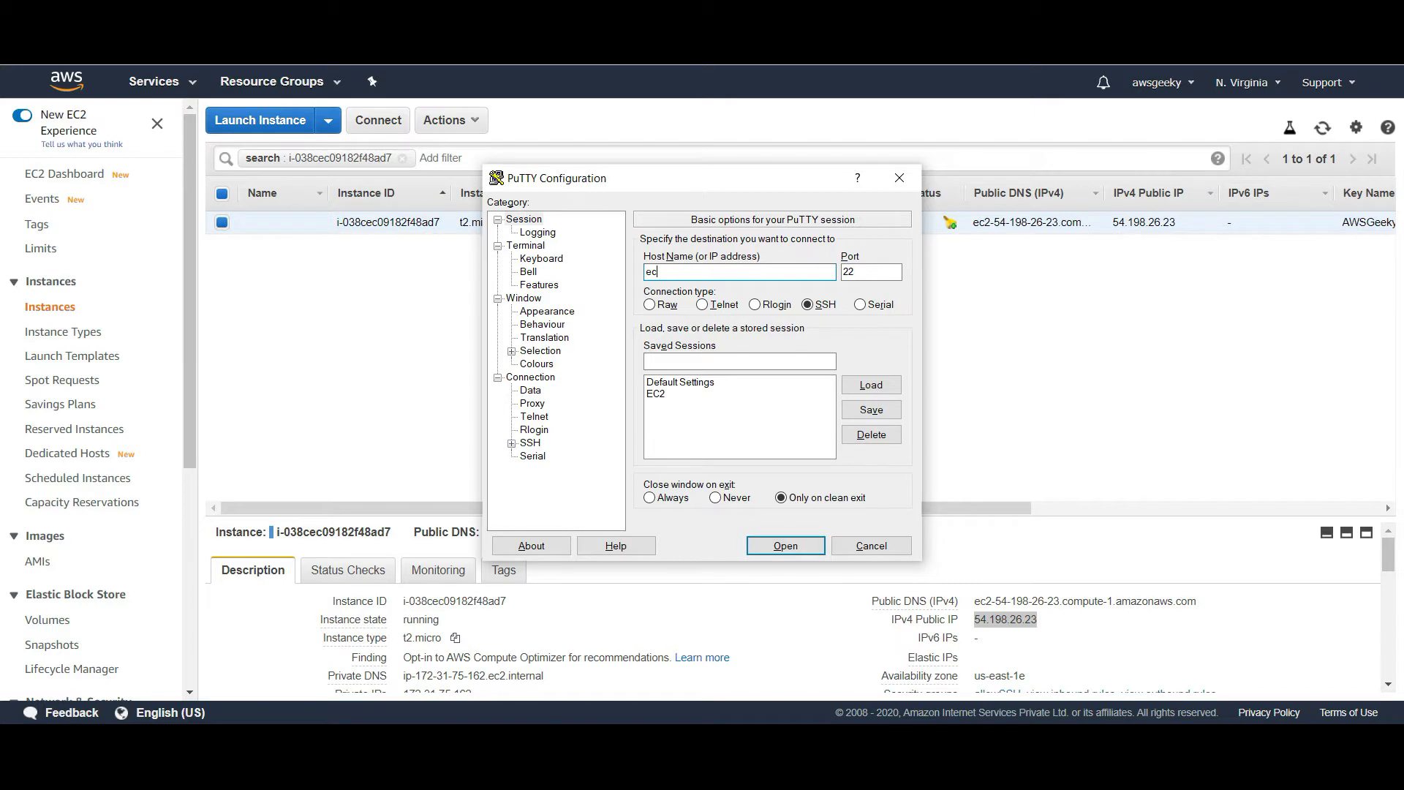
text(ec2-user@54.198.26.23)
Choose the PuTTY private key file from Downloads for SSH authentication and open the connection, trusting the server's host key
click(512, 443)
click(542, 456)
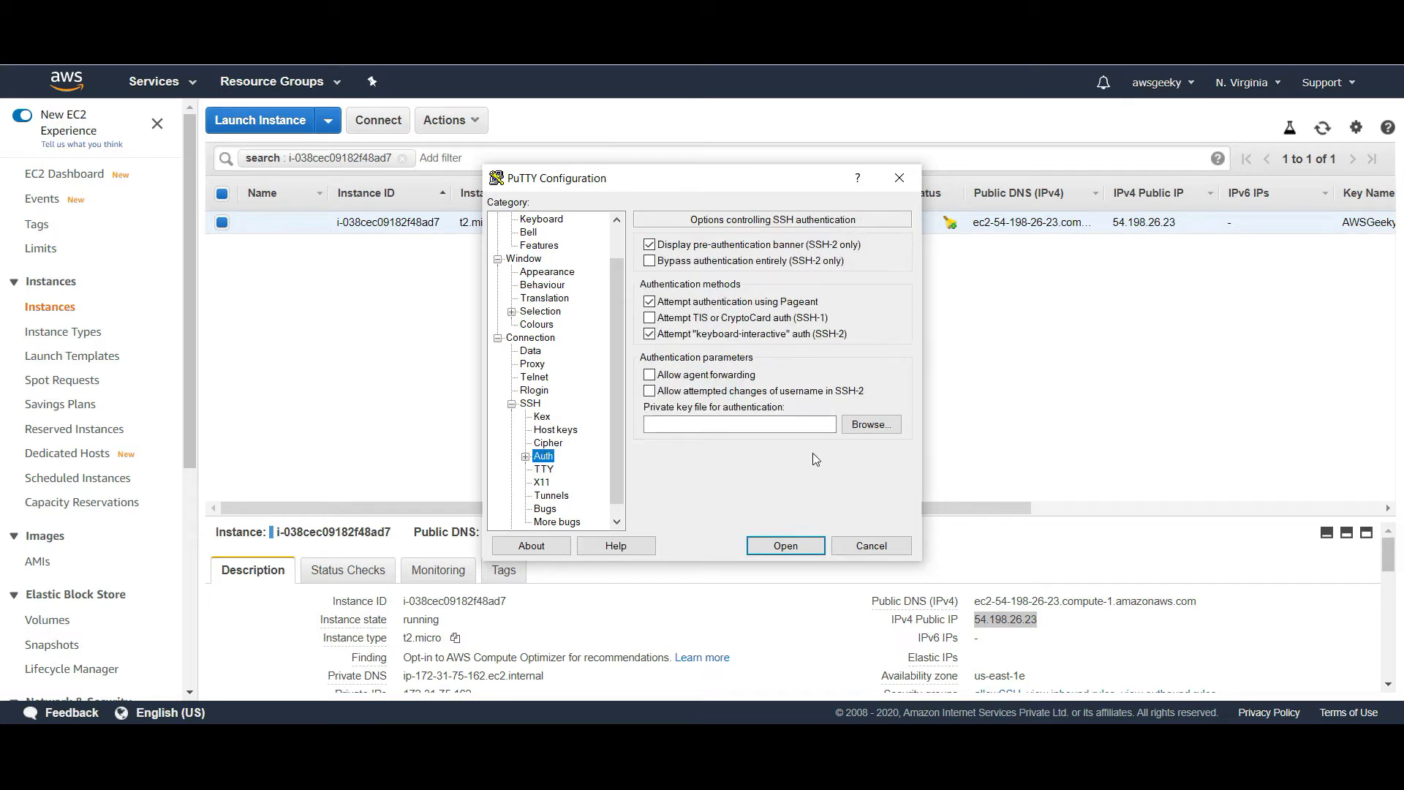
click(867, 427)
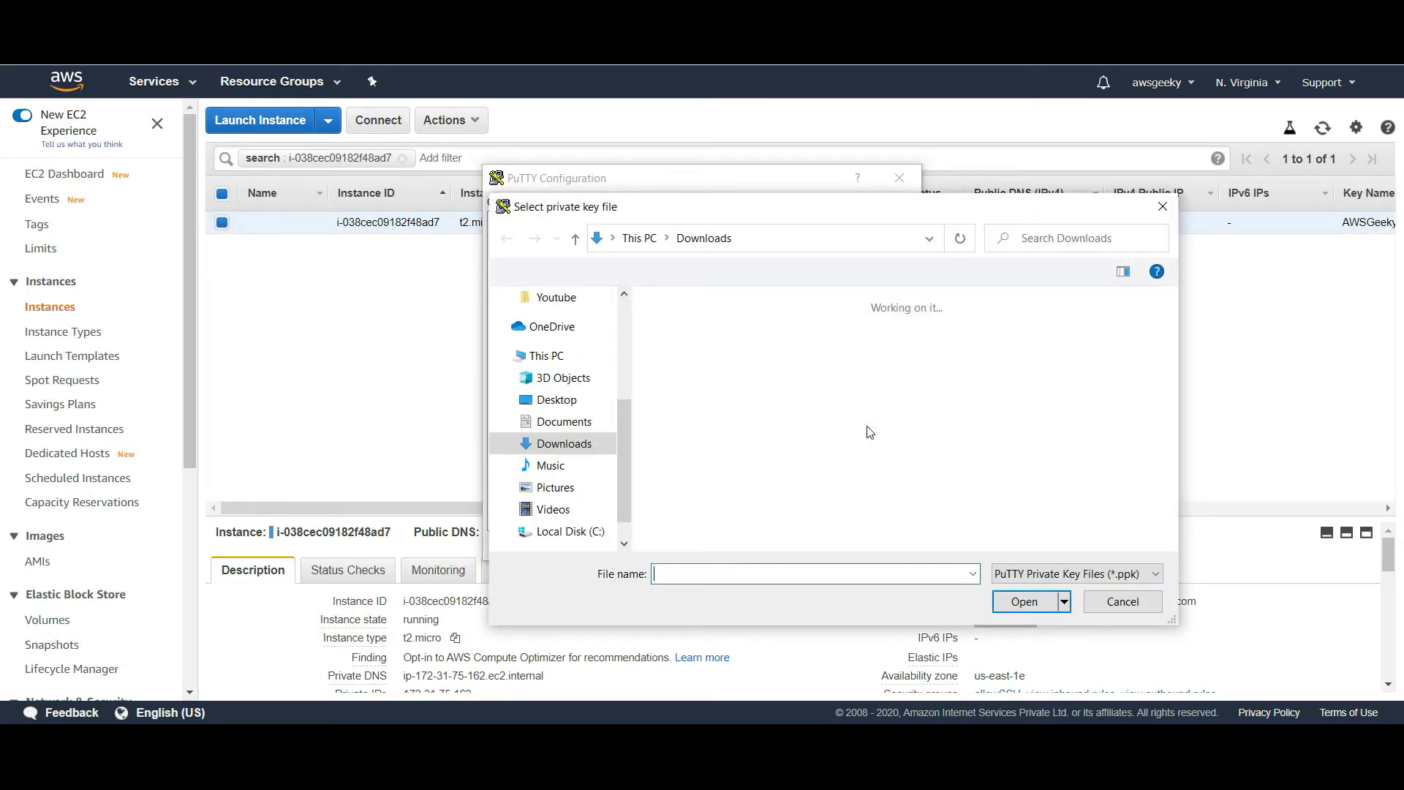
double_click(719, 391)
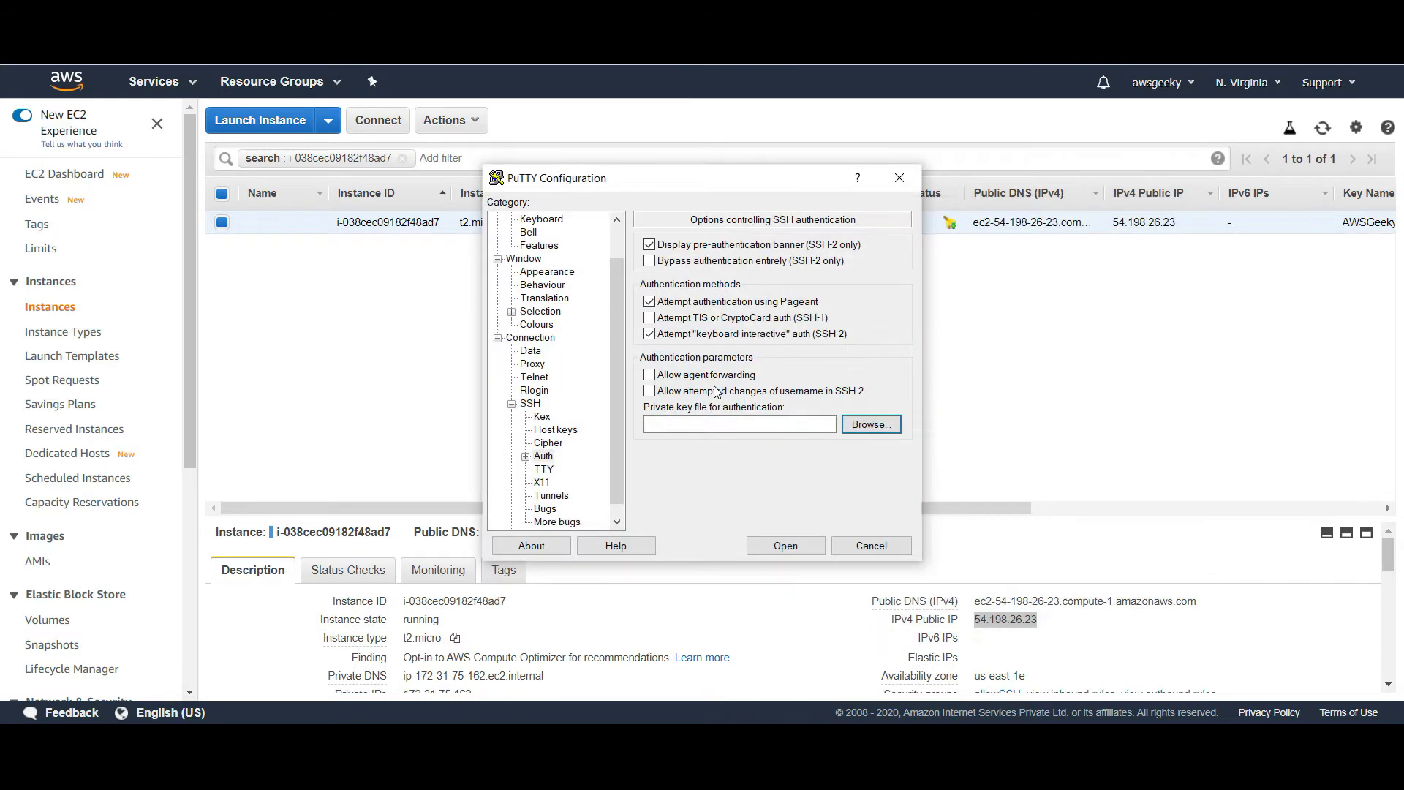
click(777, 547)
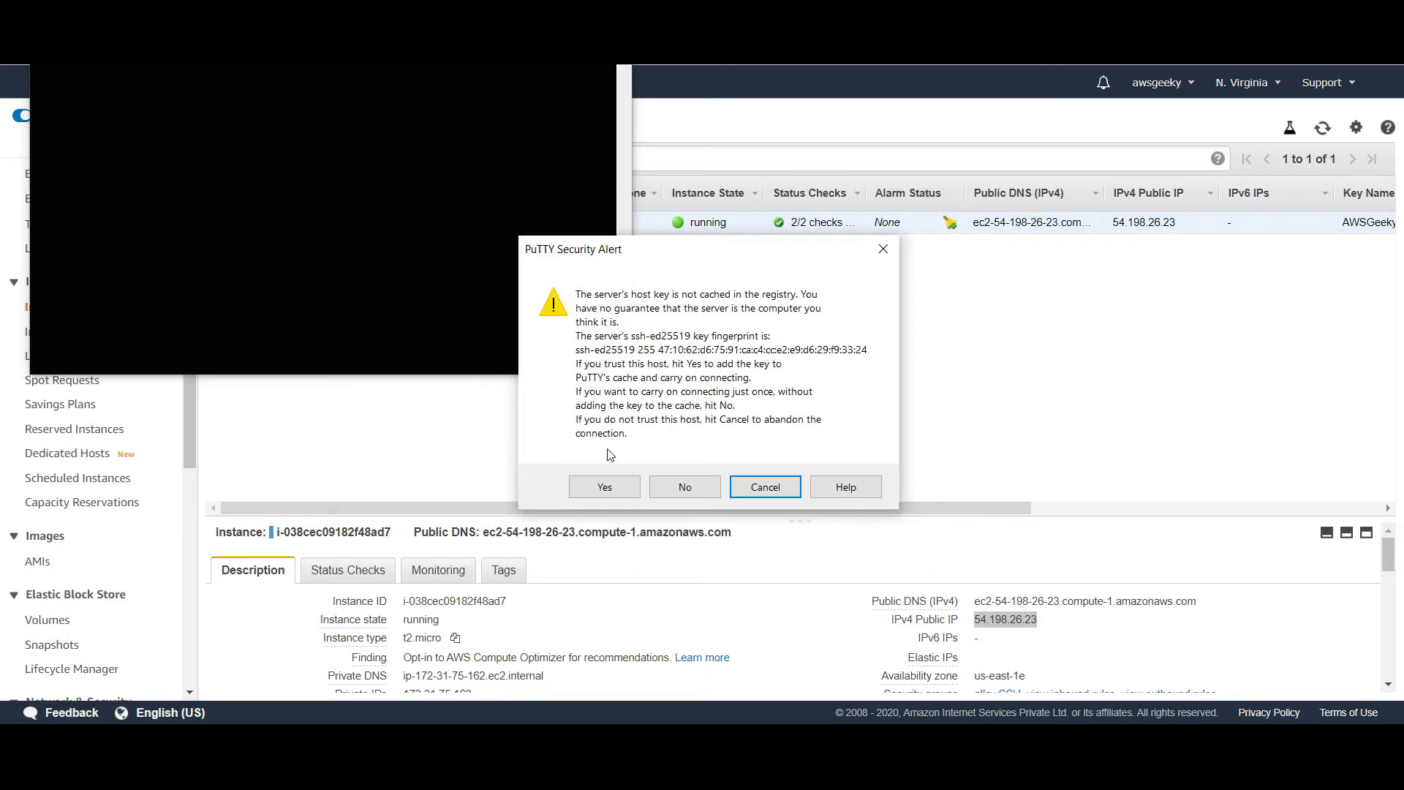
click(605, 486)
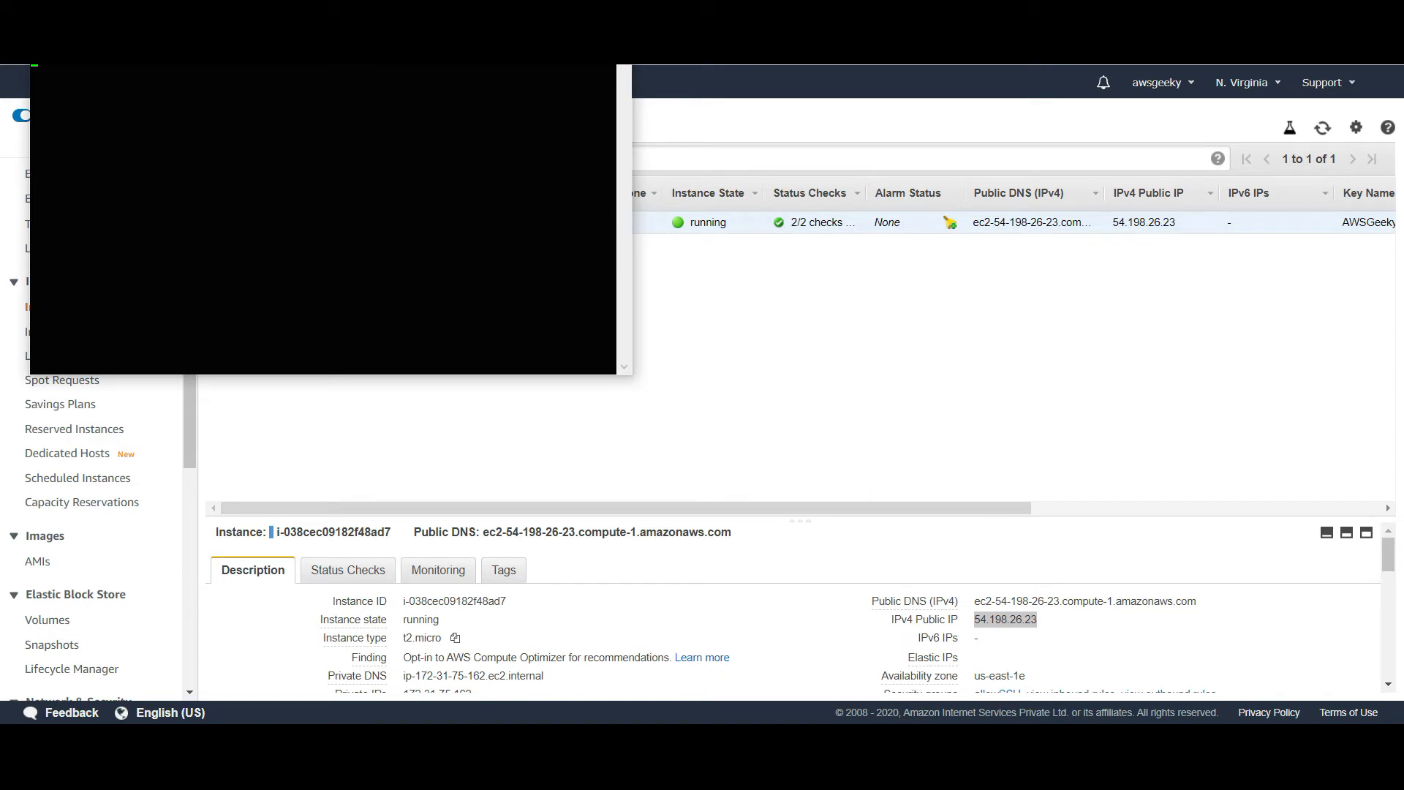
drag(377, 7, 730, 210)
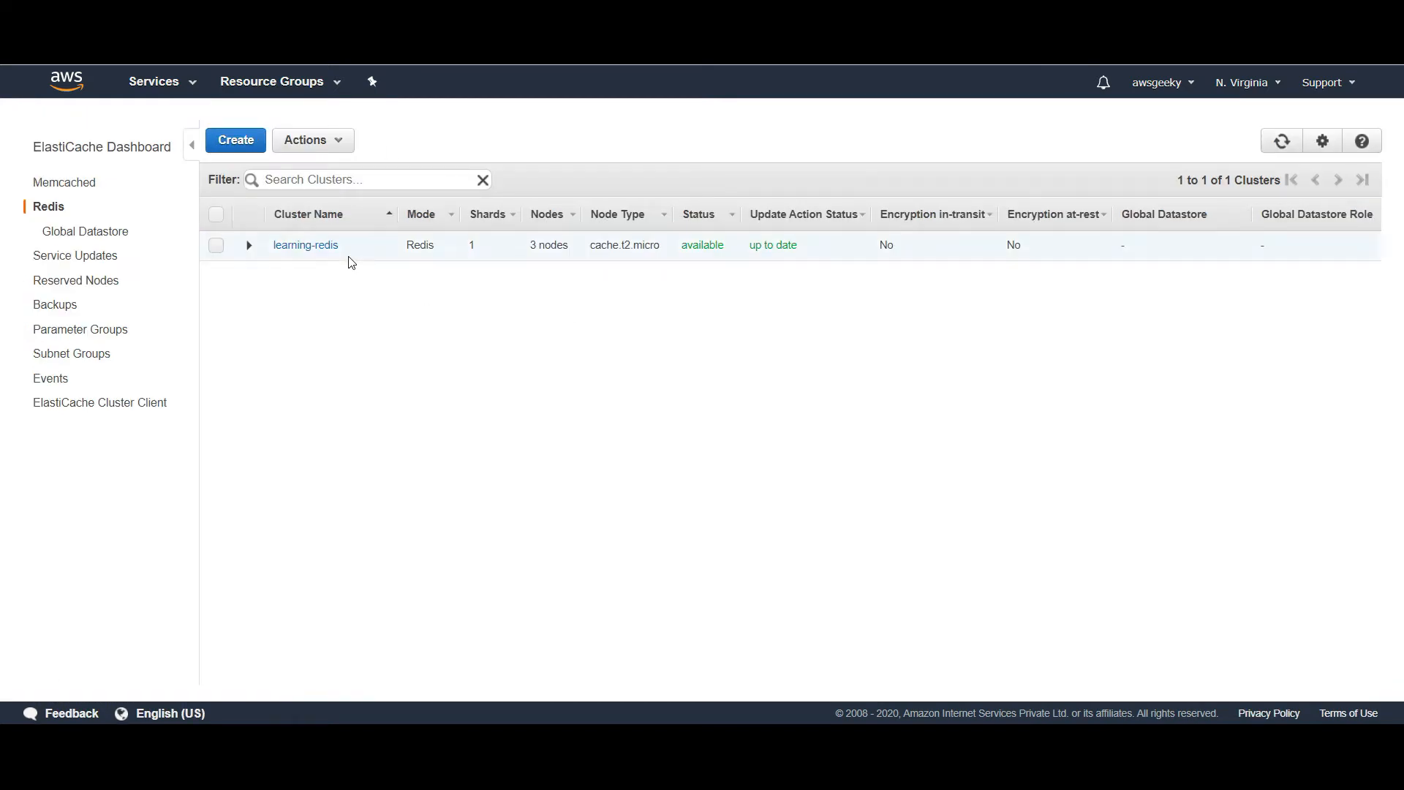
Open the learning-redis cluster in ElastiCache and select its primary node to view the node metrics
click(306, 246)
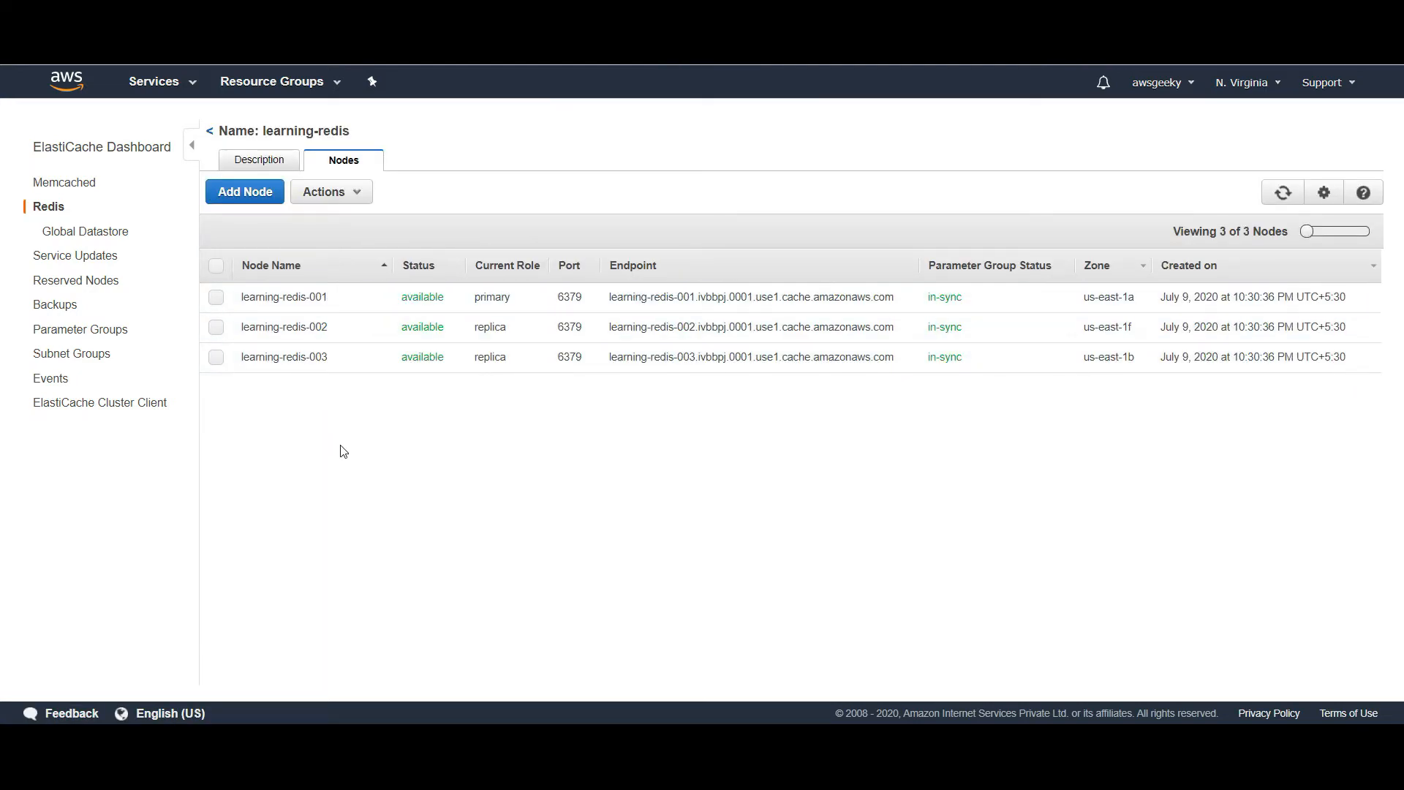
click(493, 296)
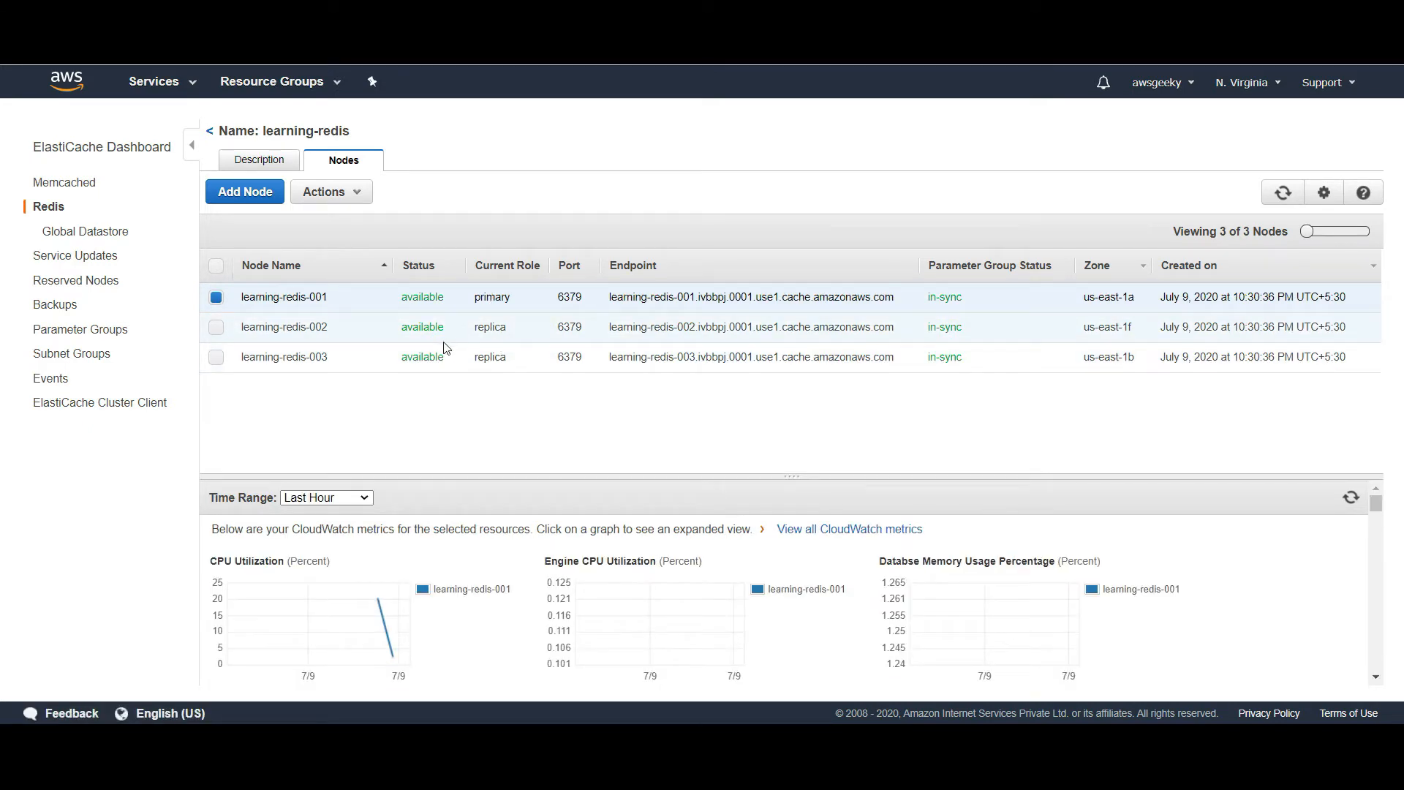
Try out the form for adding a read replica to learning-redis with availability zone us-east-1a, and dismiss it without adding
click(258, 190)
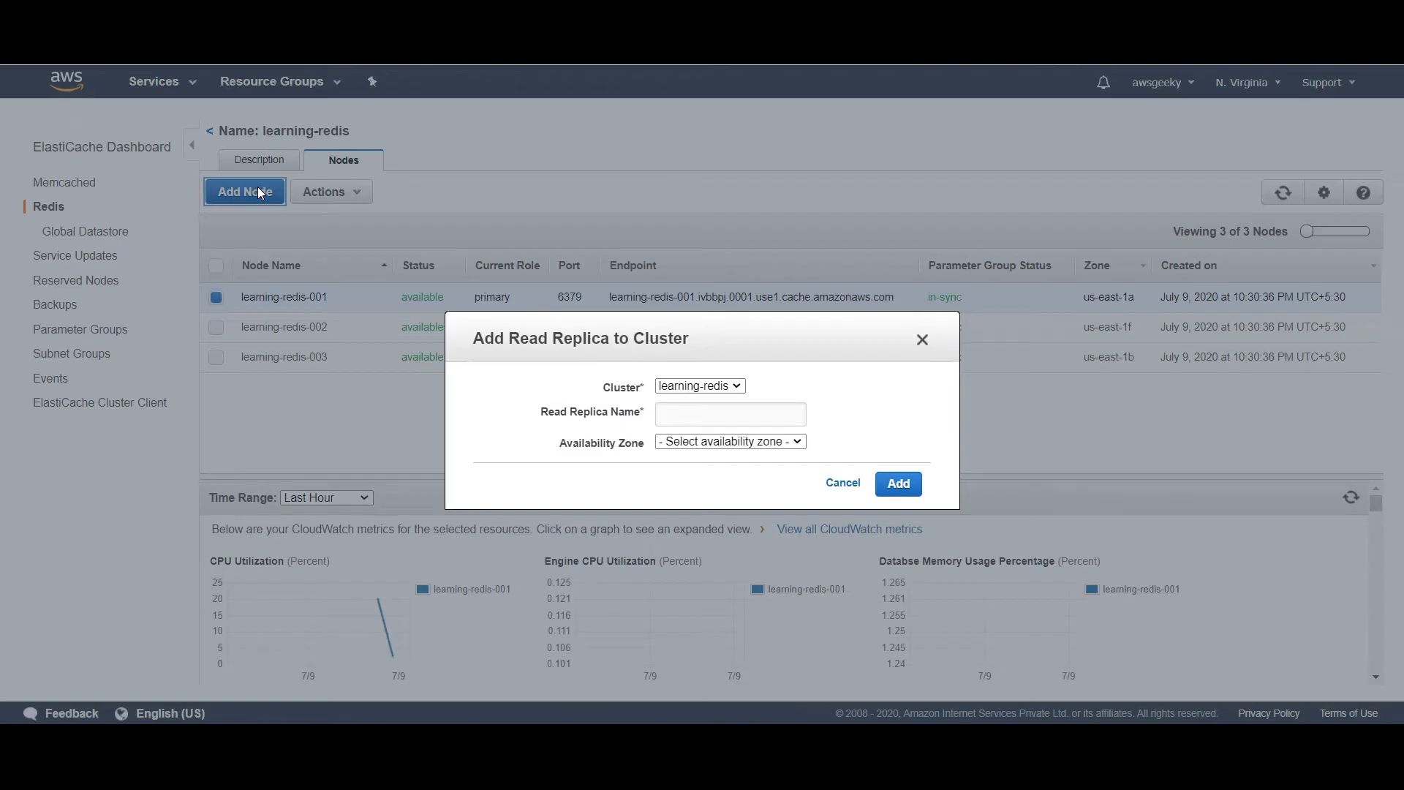
click(728, 406)
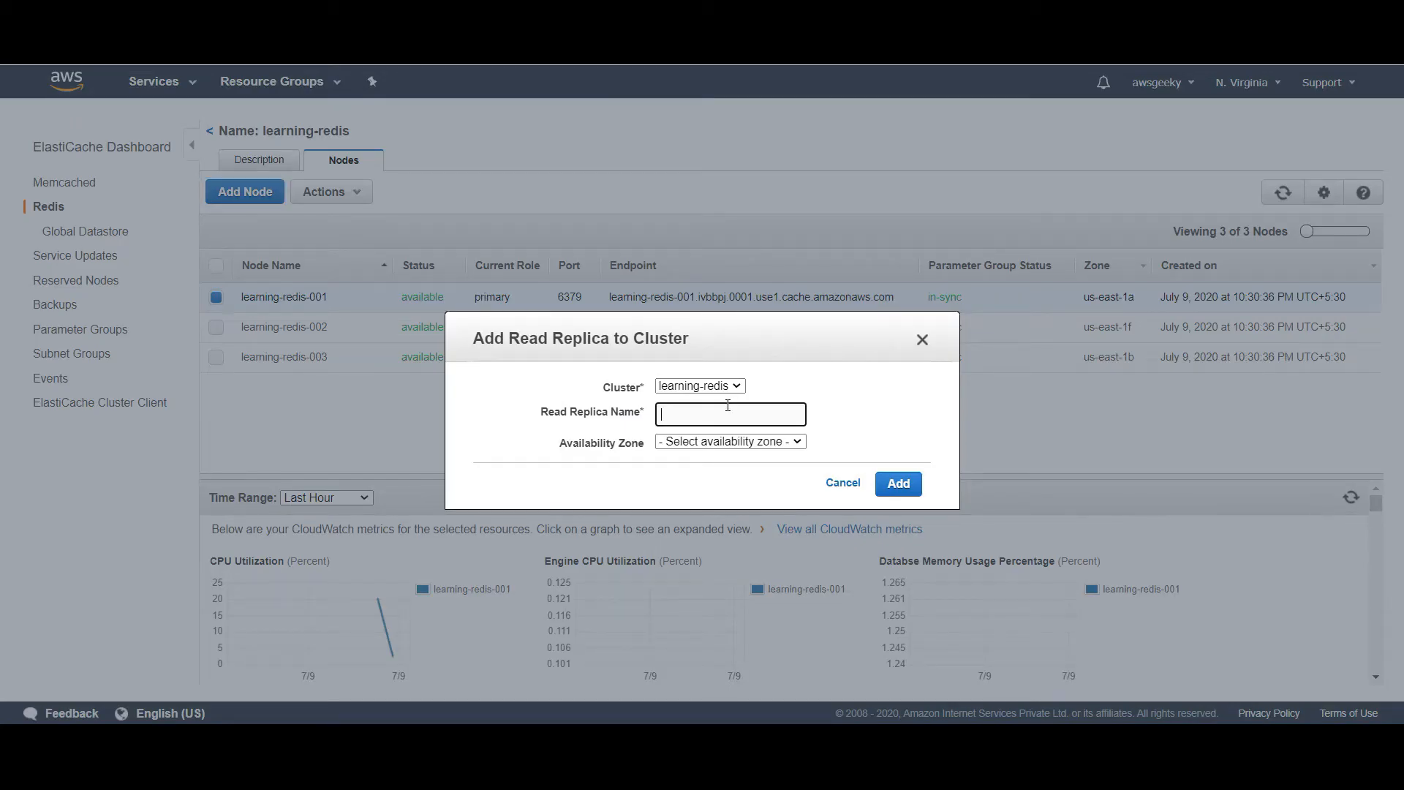
click(765, 442)
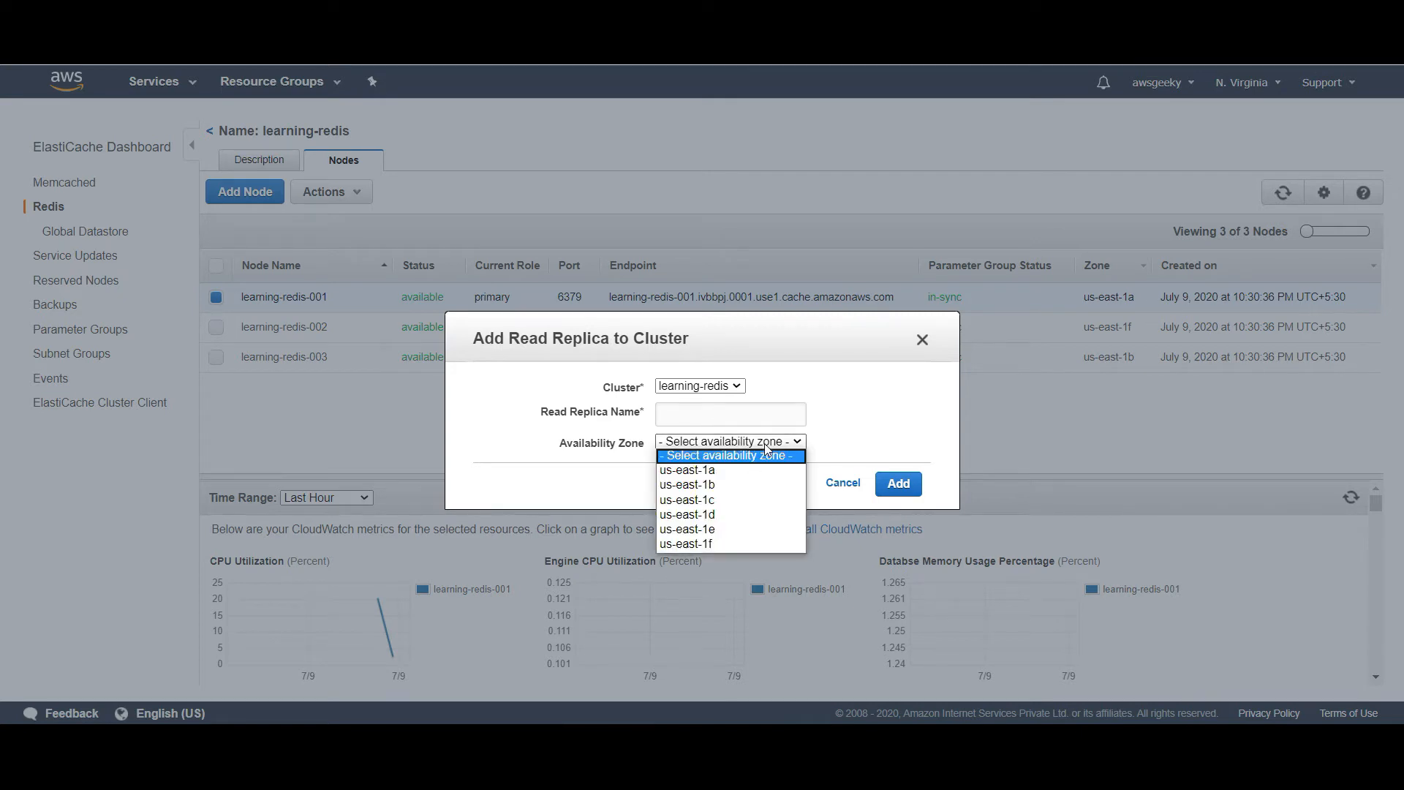
click(743, 474)
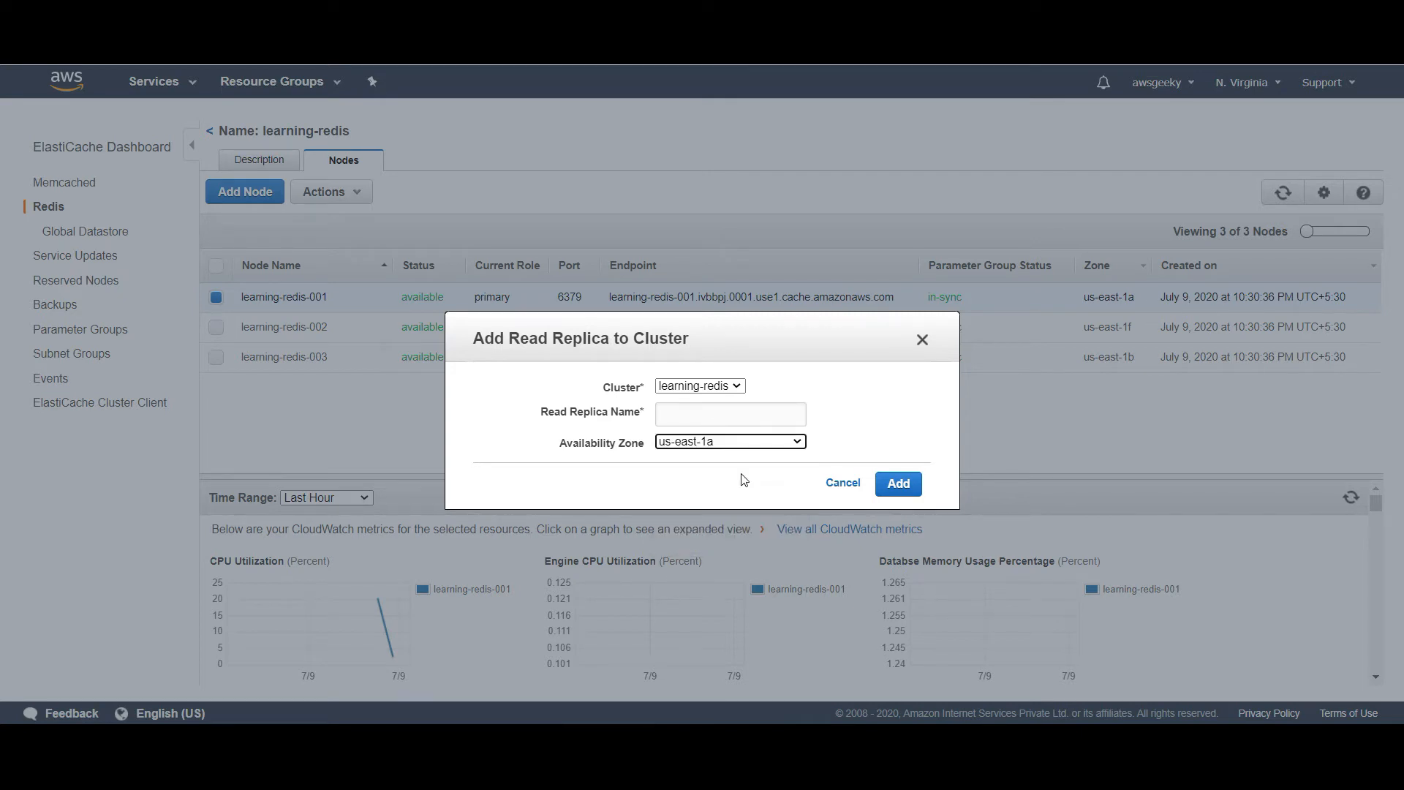
click(744, 417)
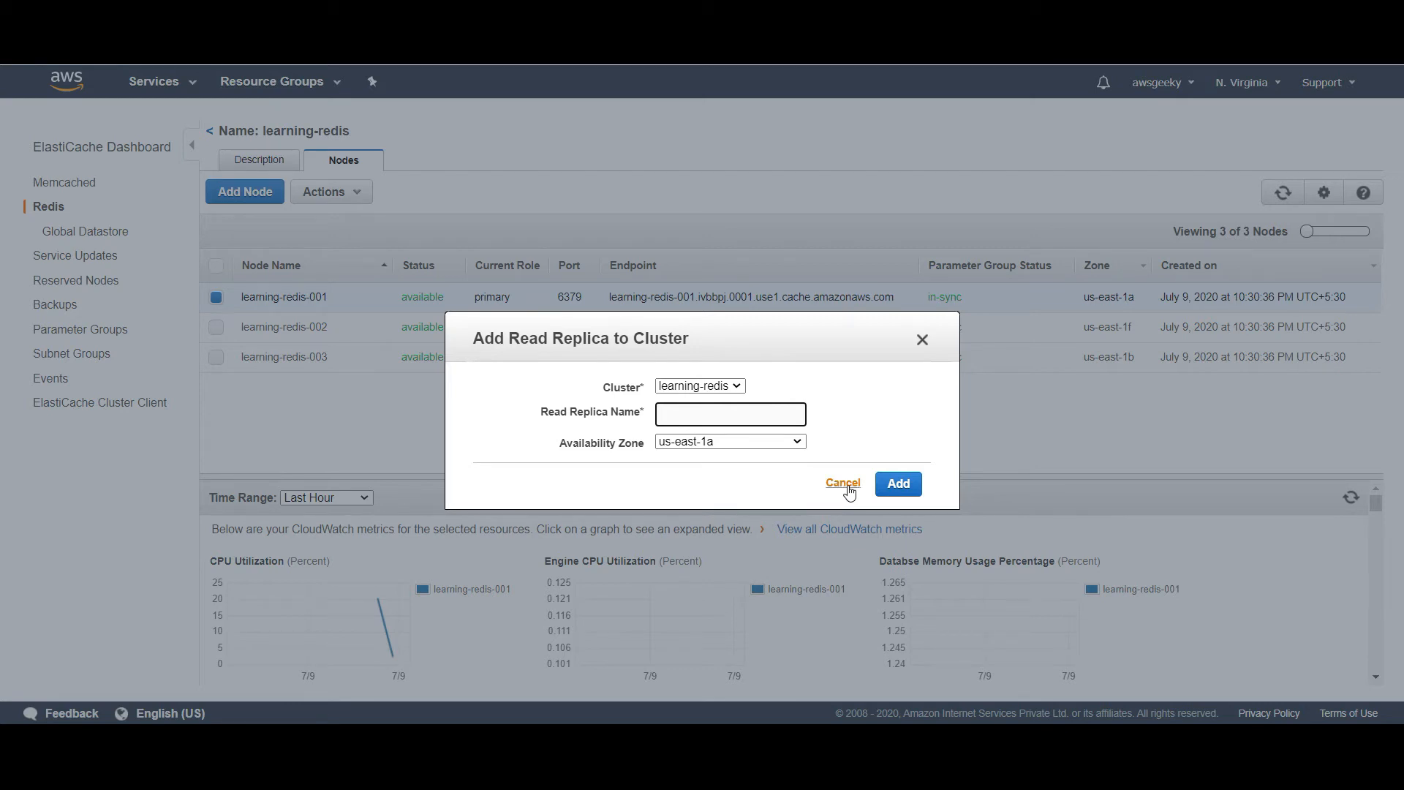
click(923, 340)
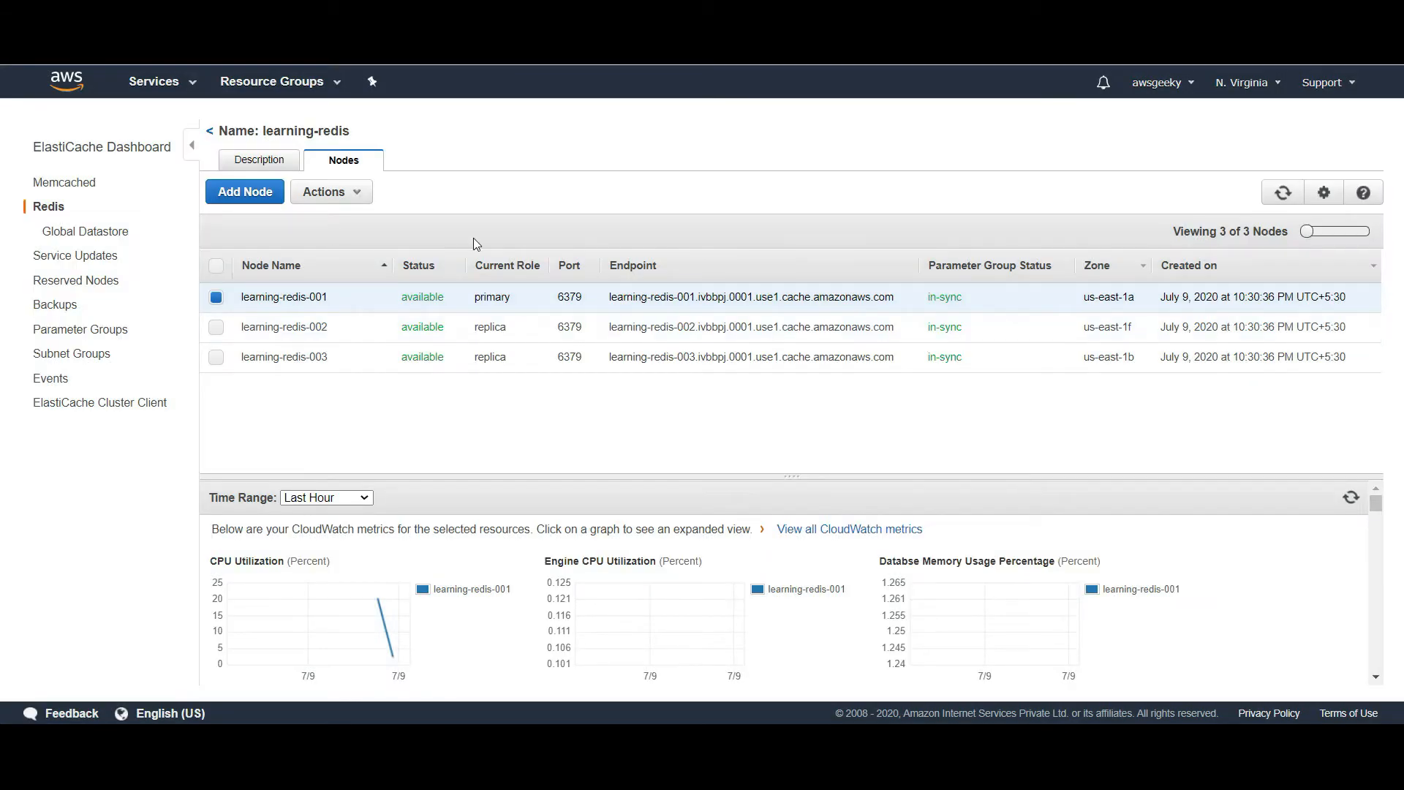
Review the available node actions and examine the primary endpoint and availability zones in the learning-redis cluster description
click(329, 192)
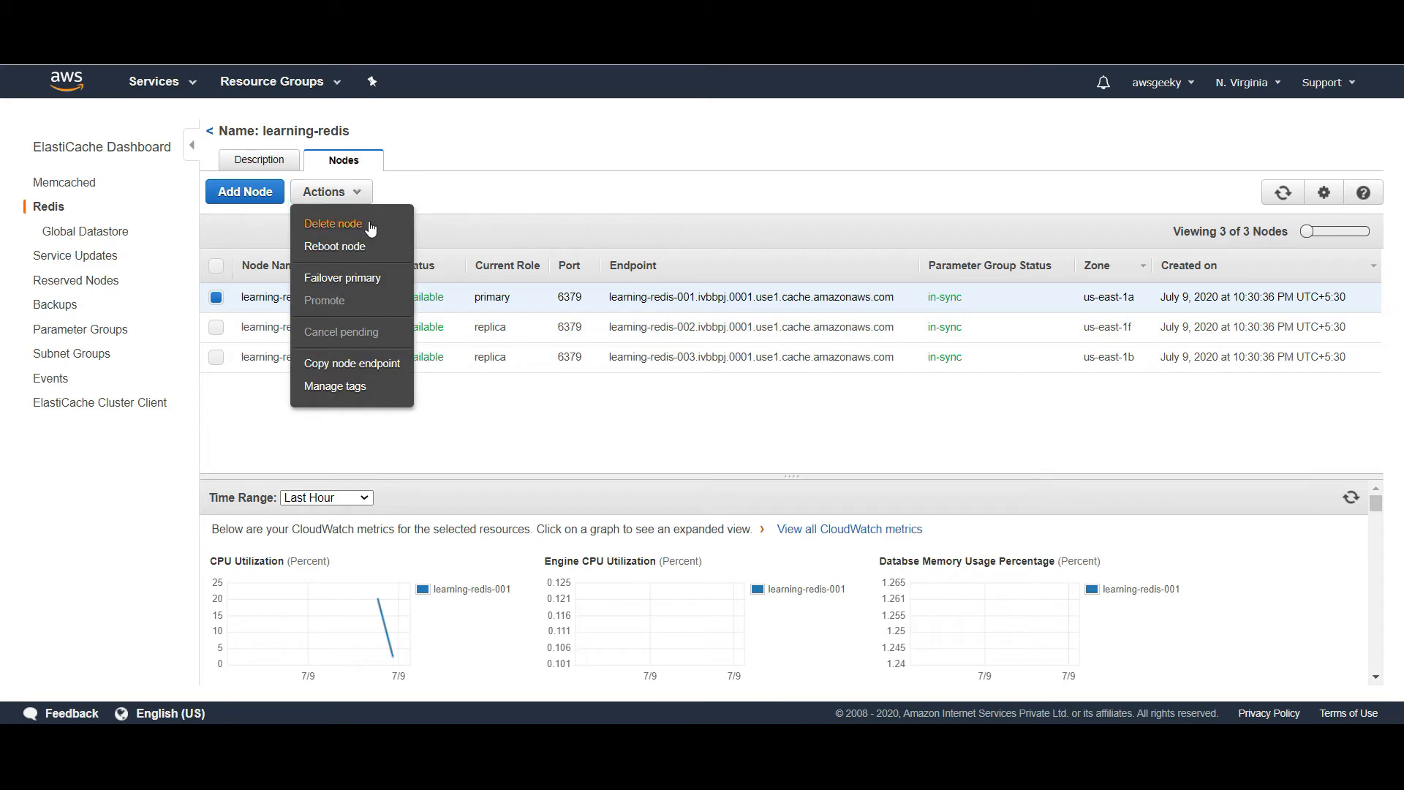
click(492, 407)
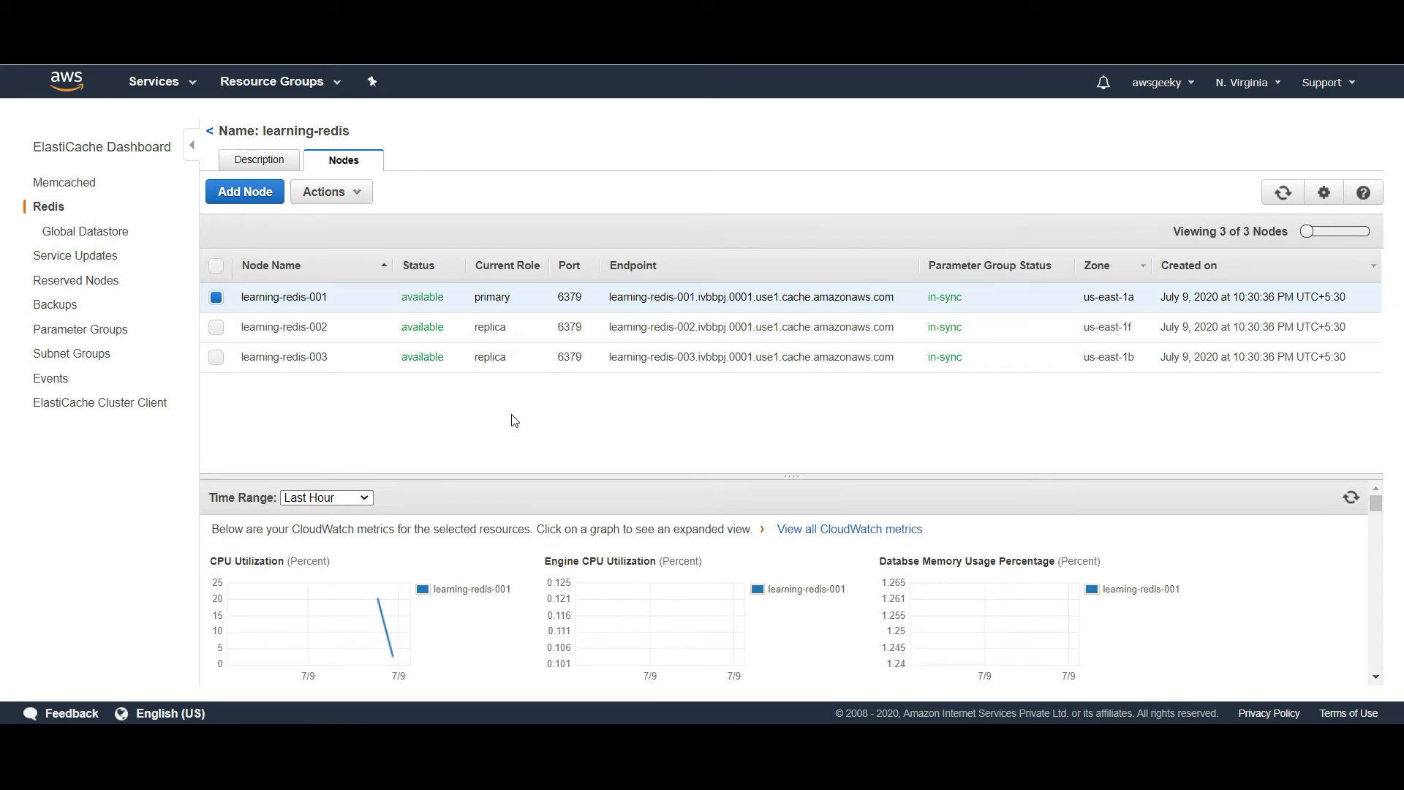
click(261, 158)
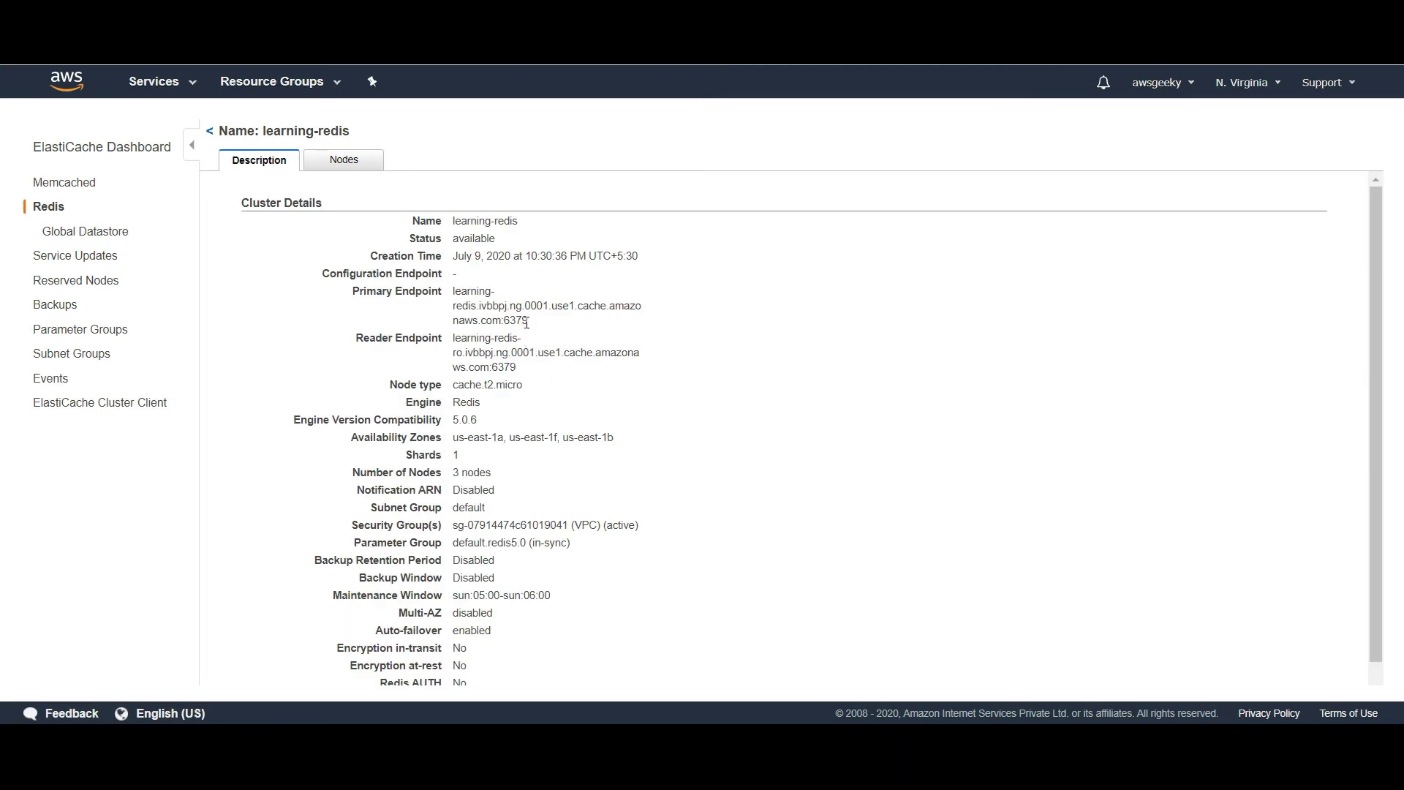
drag(527, 322, 462, 291)
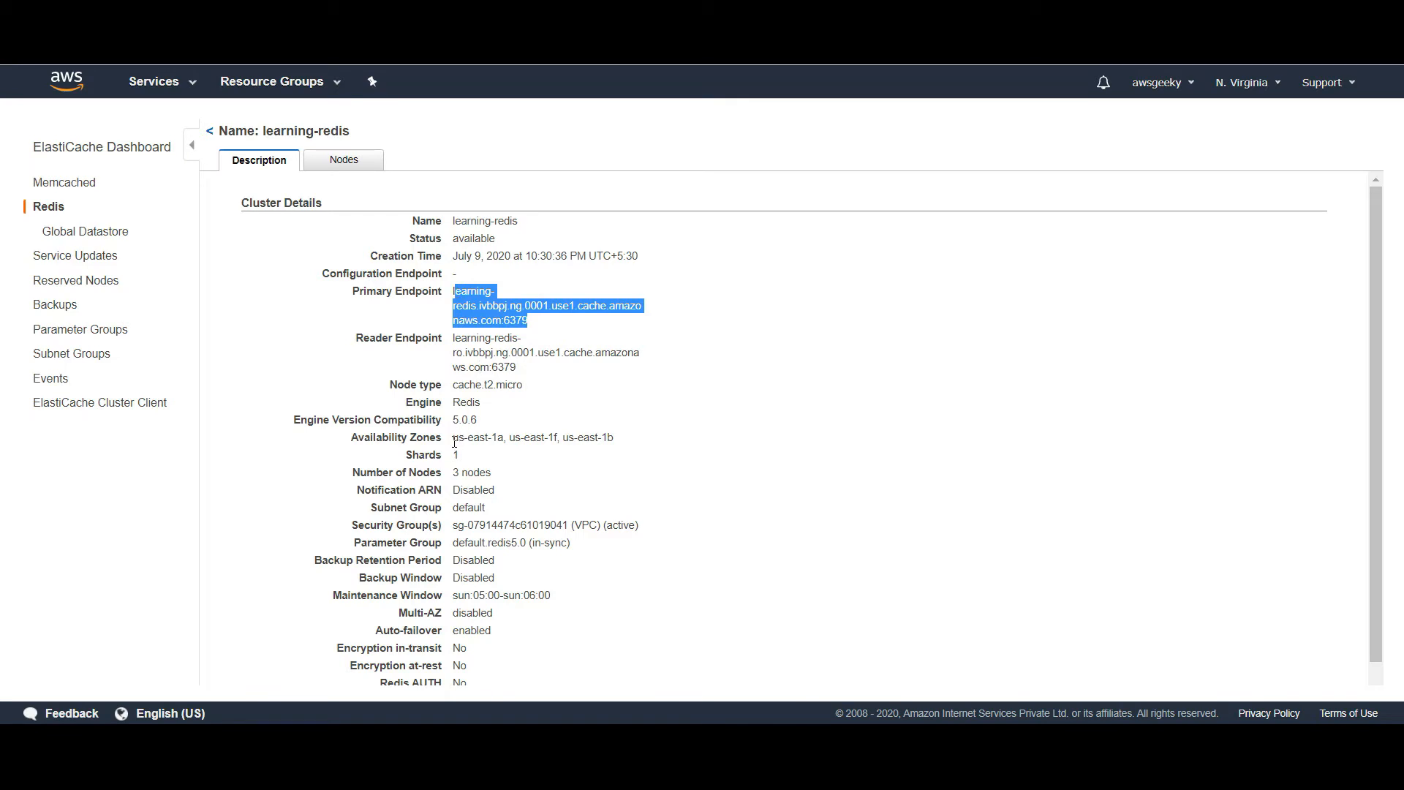
drag(454, 440, 621, 437)
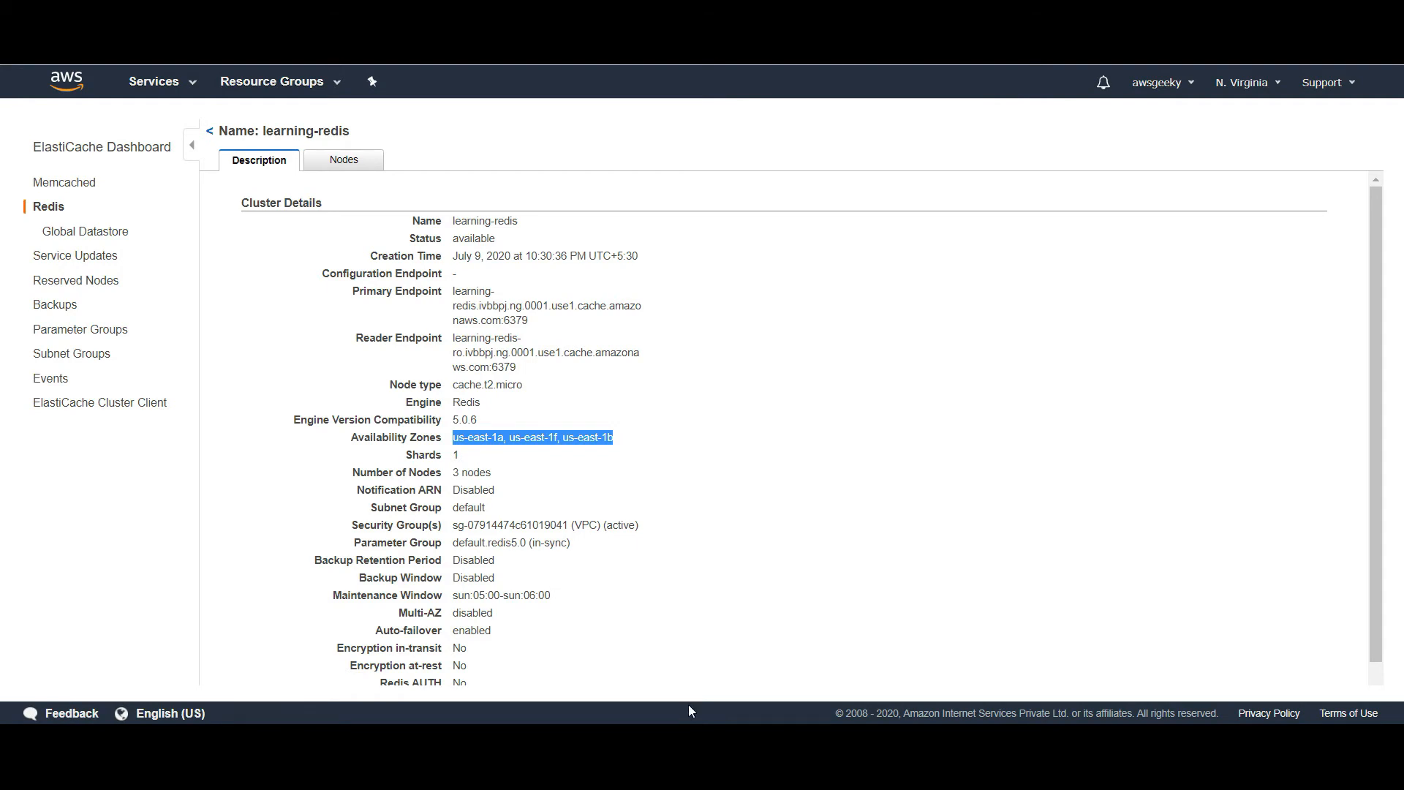
Check the PuTTY session, switch to the redis notes in Notepad and examine the gcc install command
key(alt+Tab)
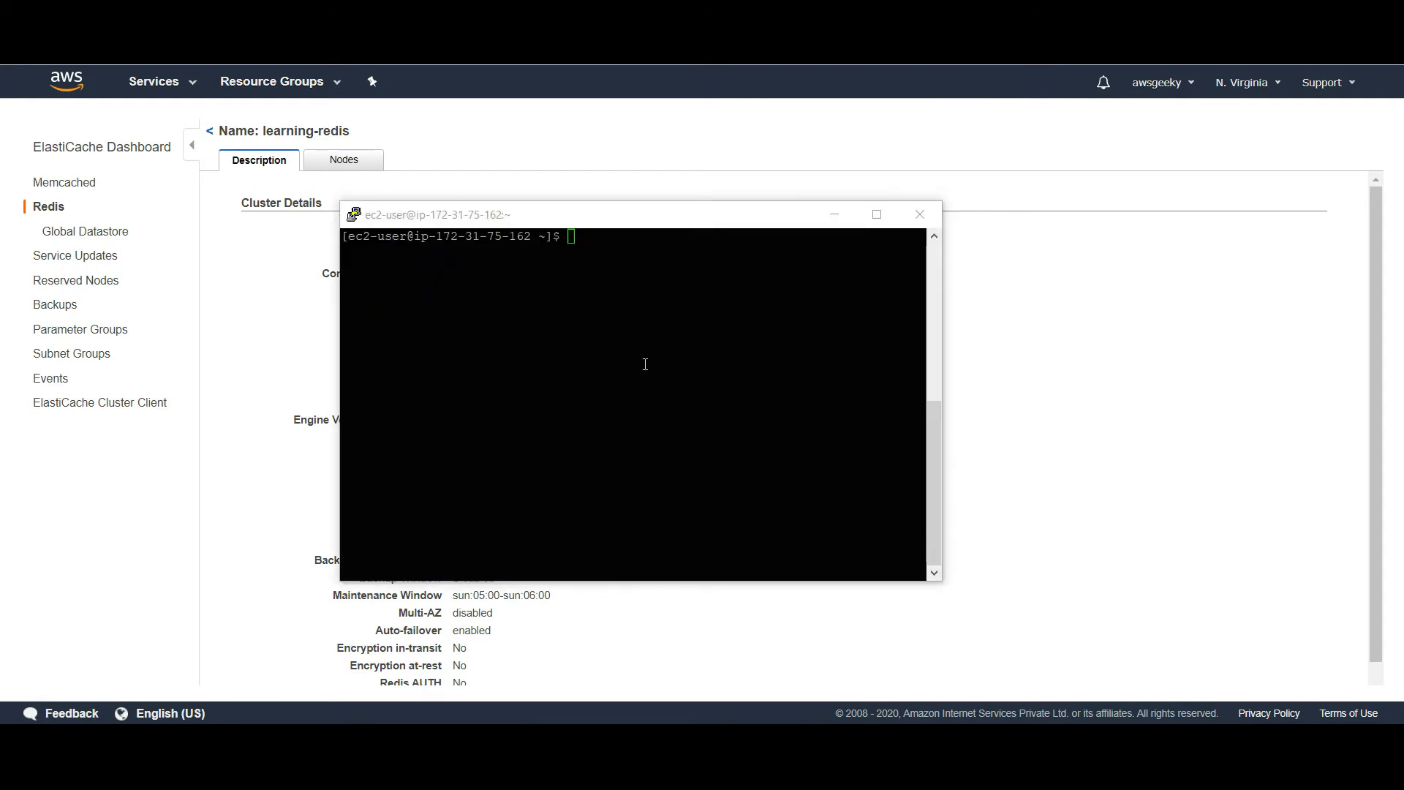
click(645, 364)
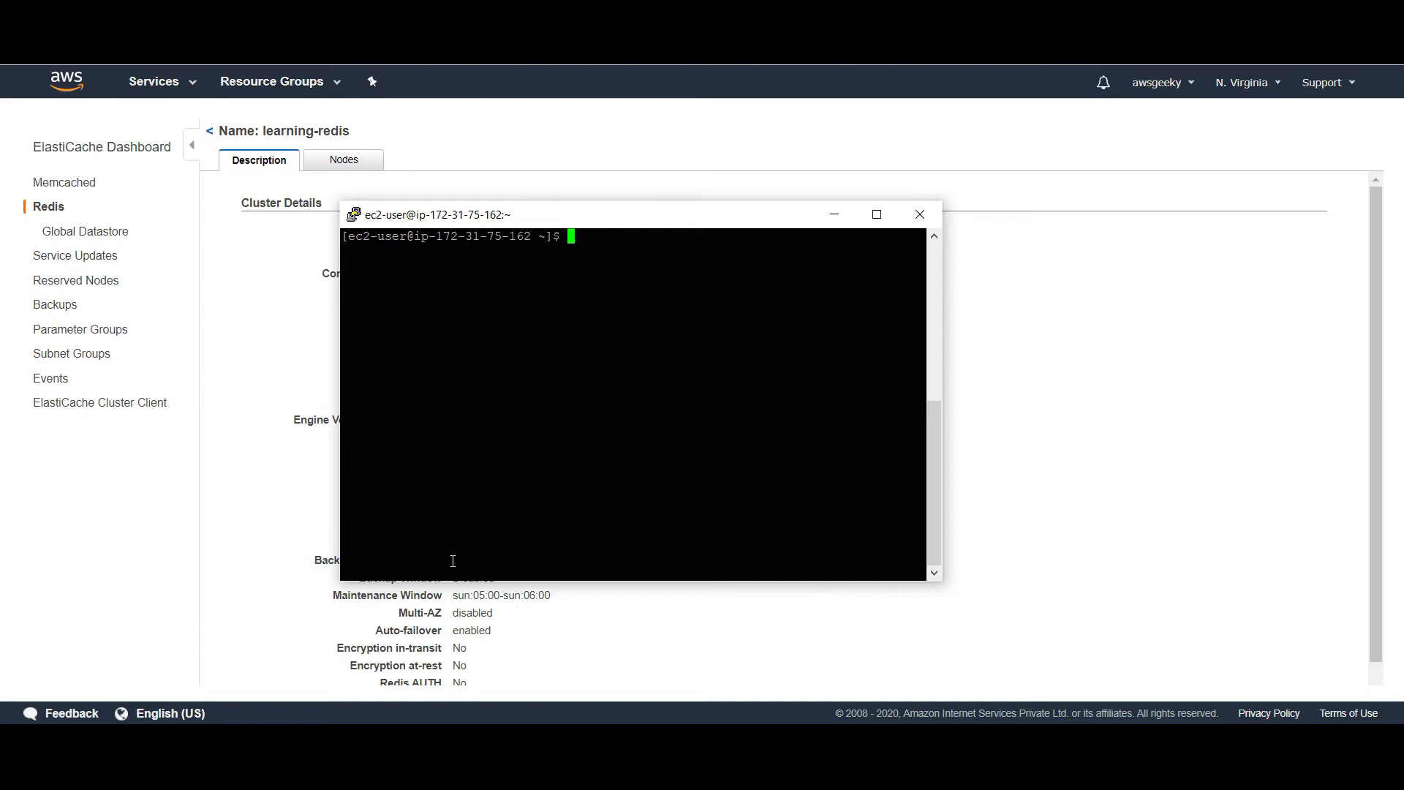
key(alt+Tab)
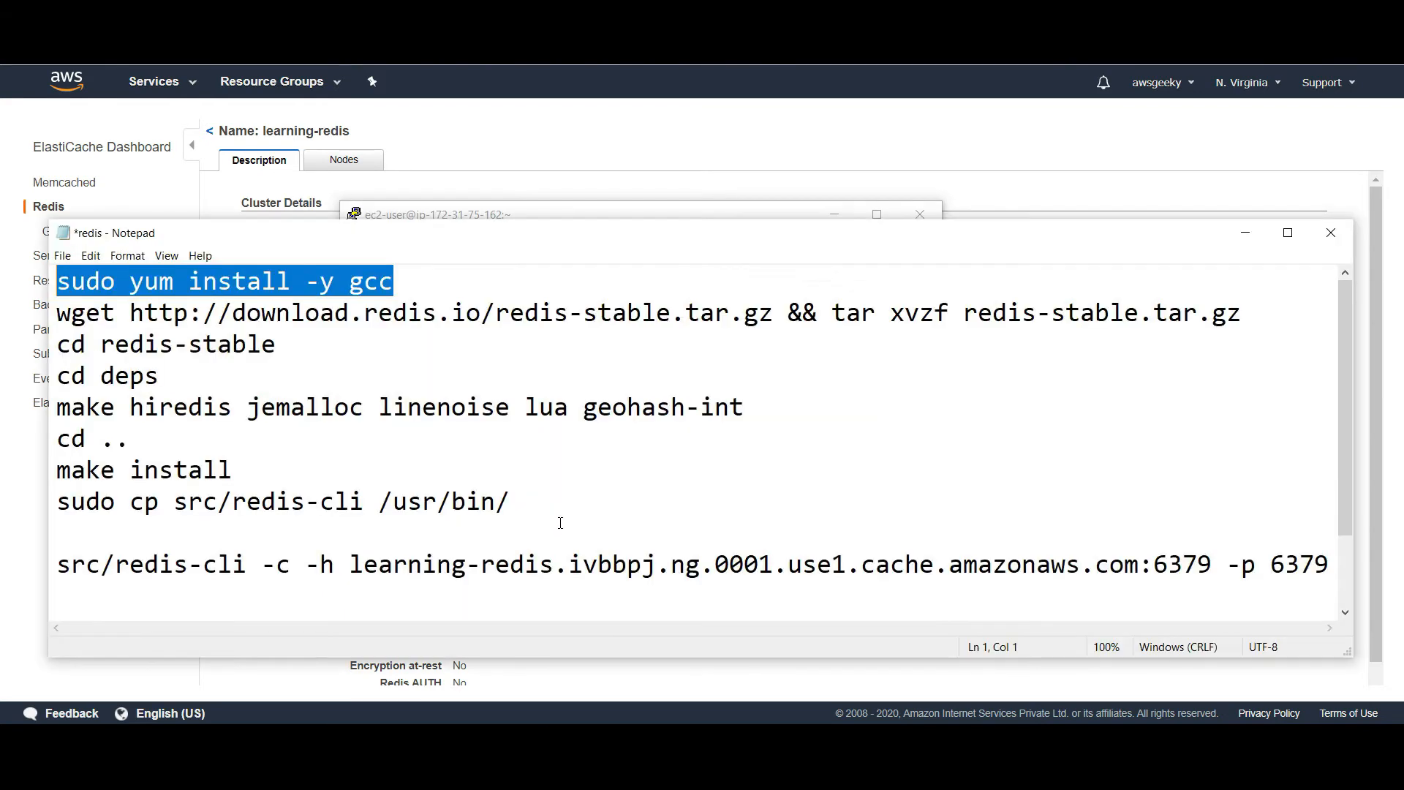
click(518, 386)
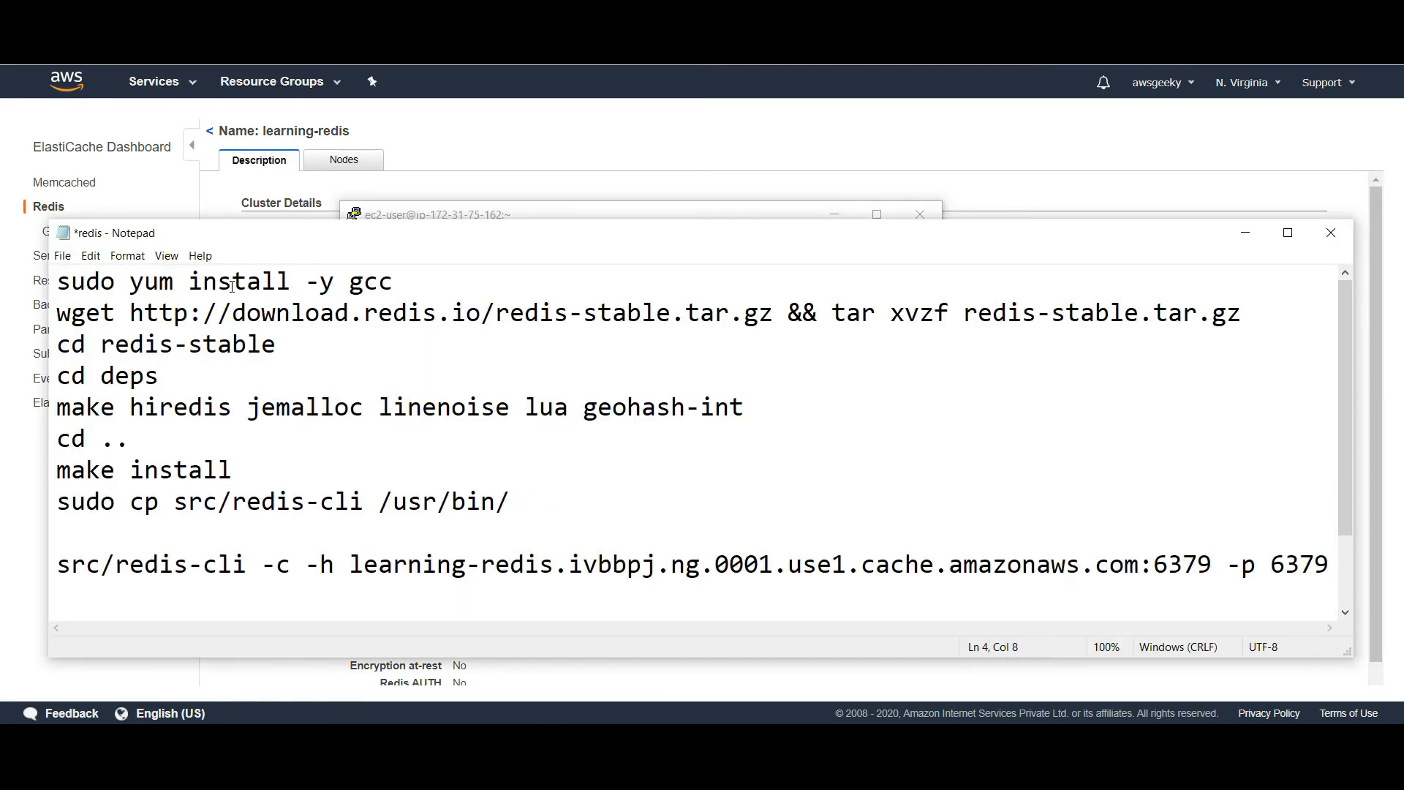
drag(175, 281, 419, 294)
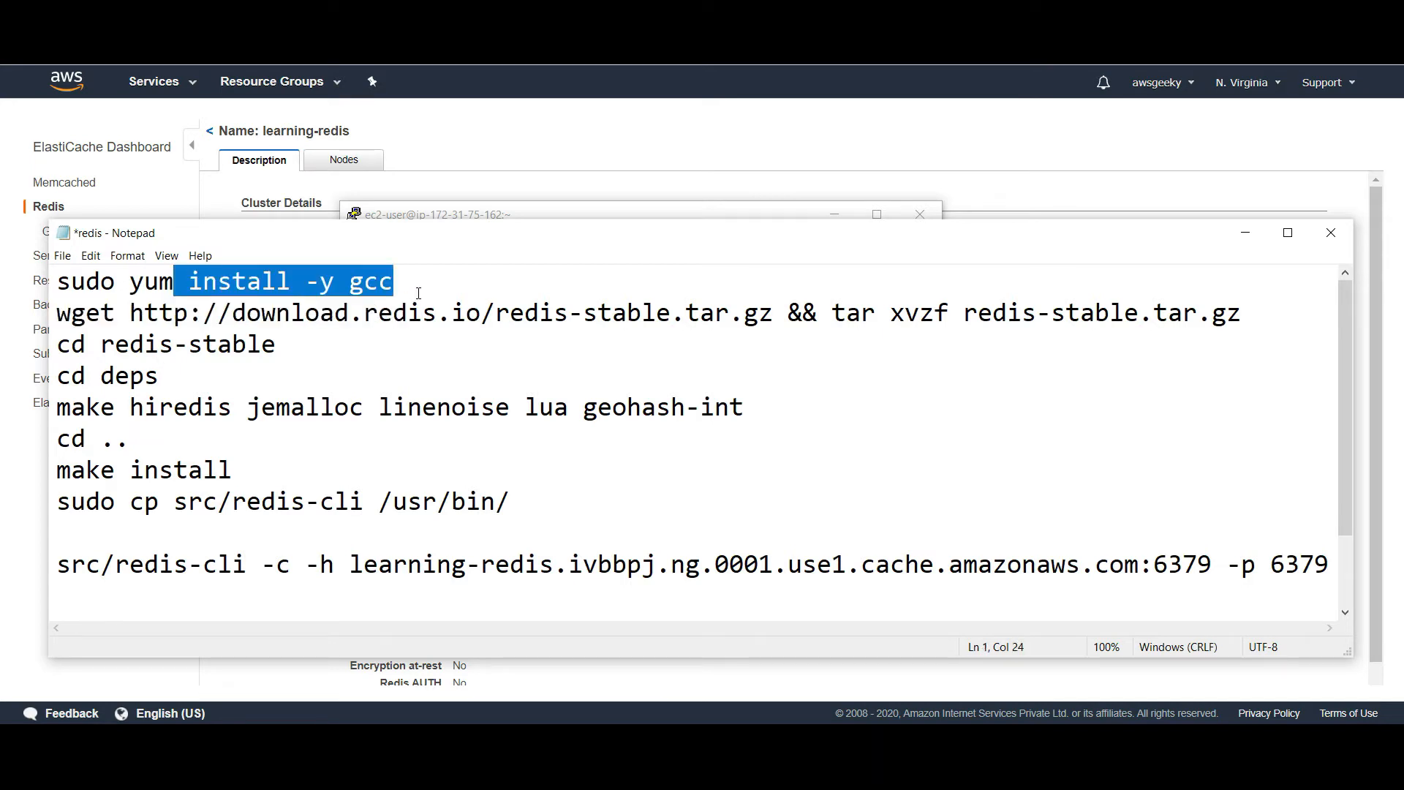
Add a make line and a blank line after cd redis-stable in the redis notes
drag(130, 313, 584, 313)
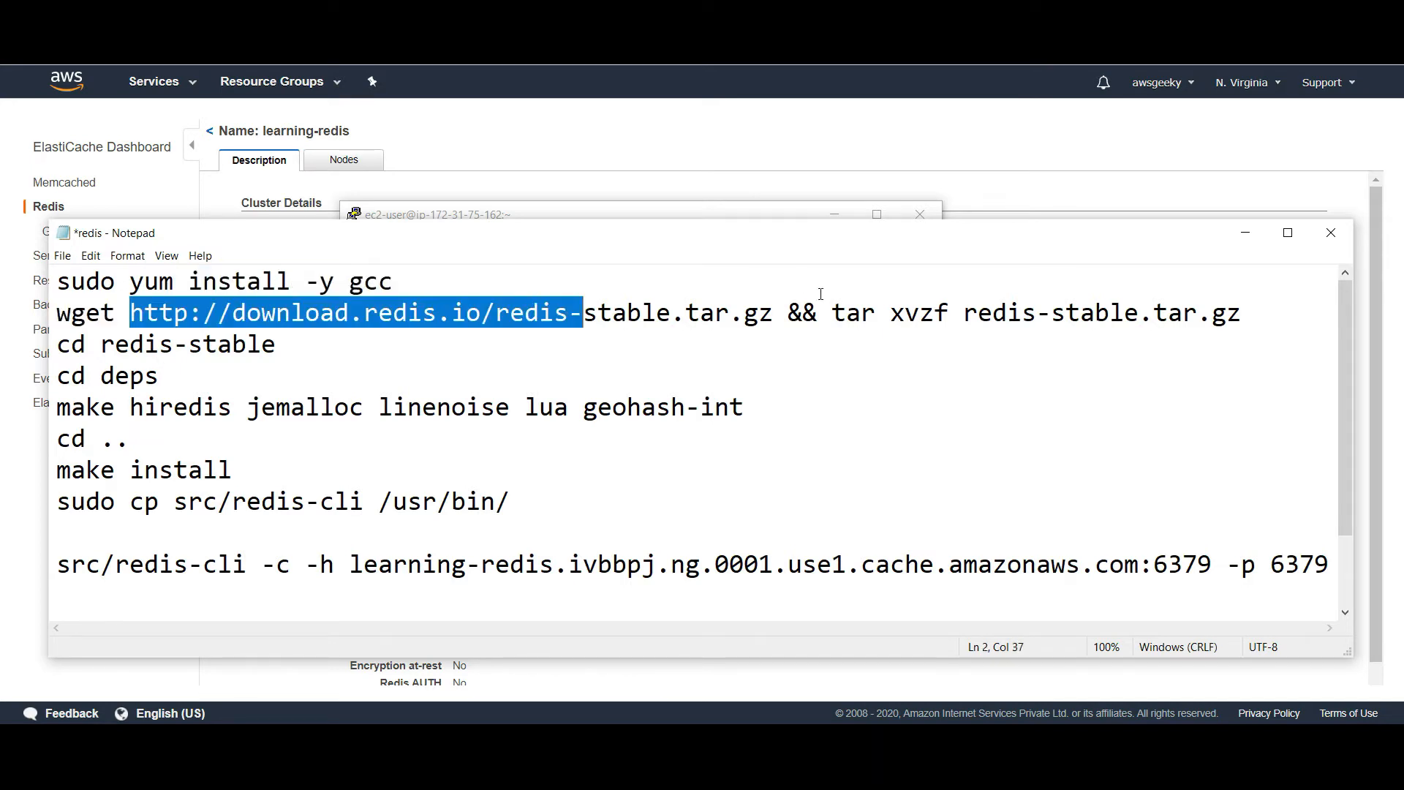
click(321, 353)
key(Return)
text(make)
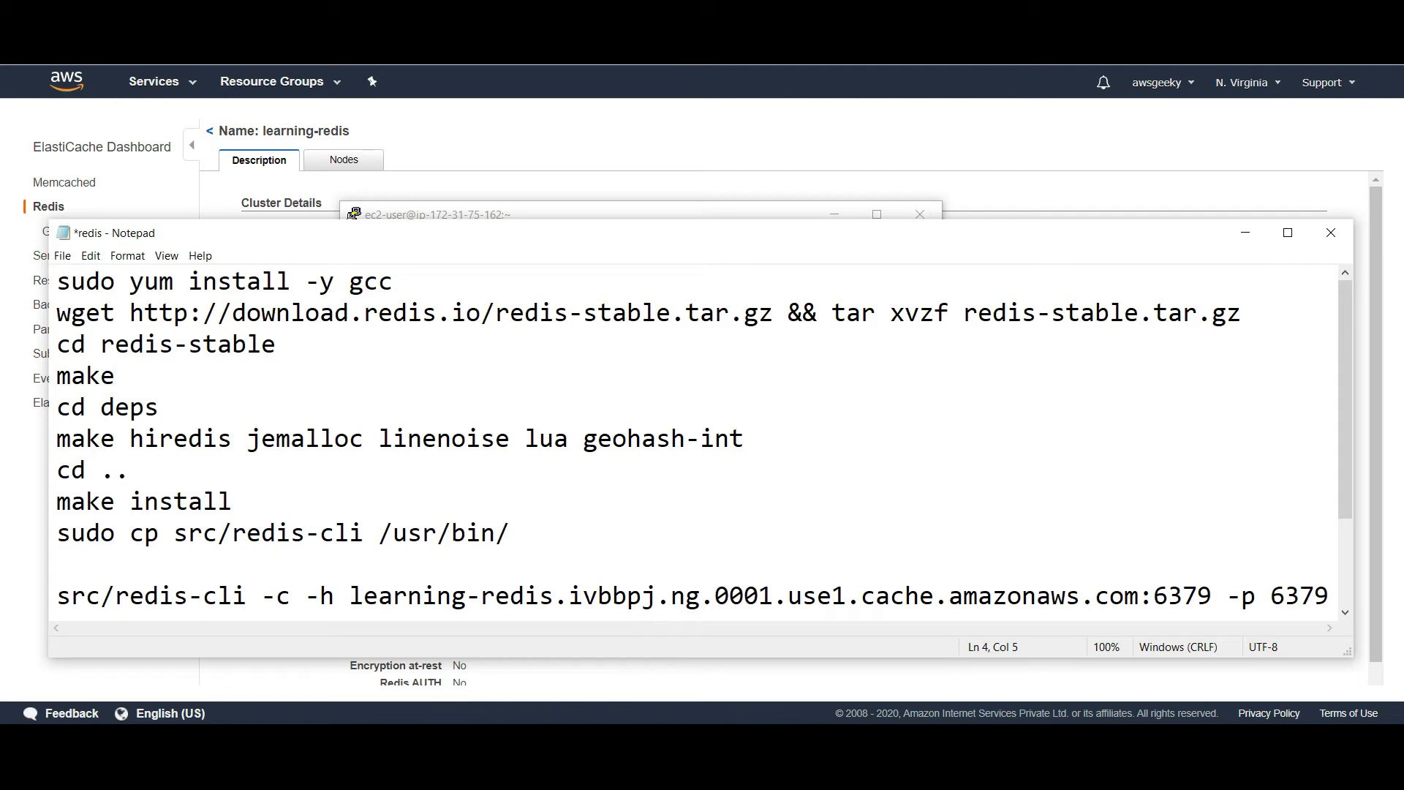
key(Return)
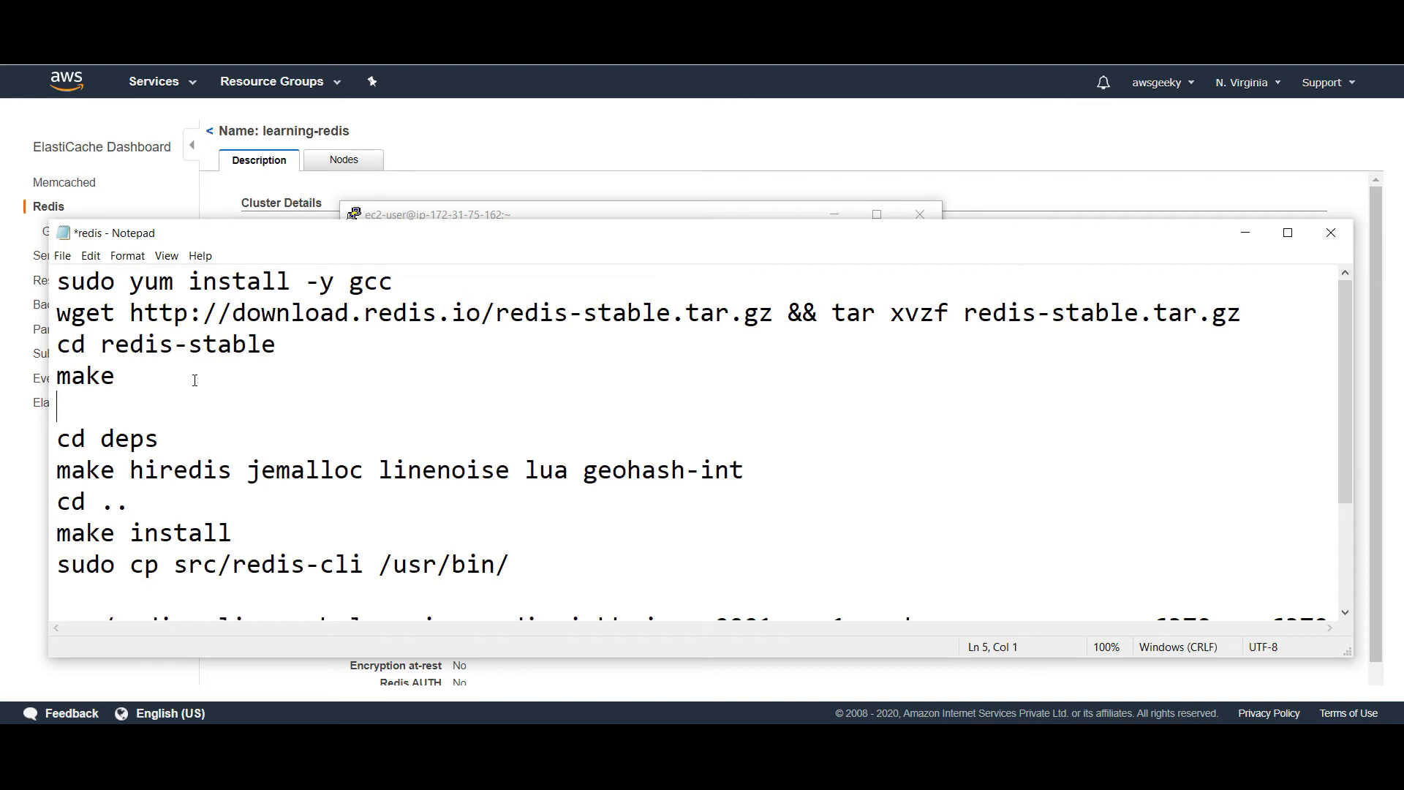
Copy the sudo yum install -y gcc command from the redis notes and move the PuTTY window clear of it
drag(187, 375, 175, 285)
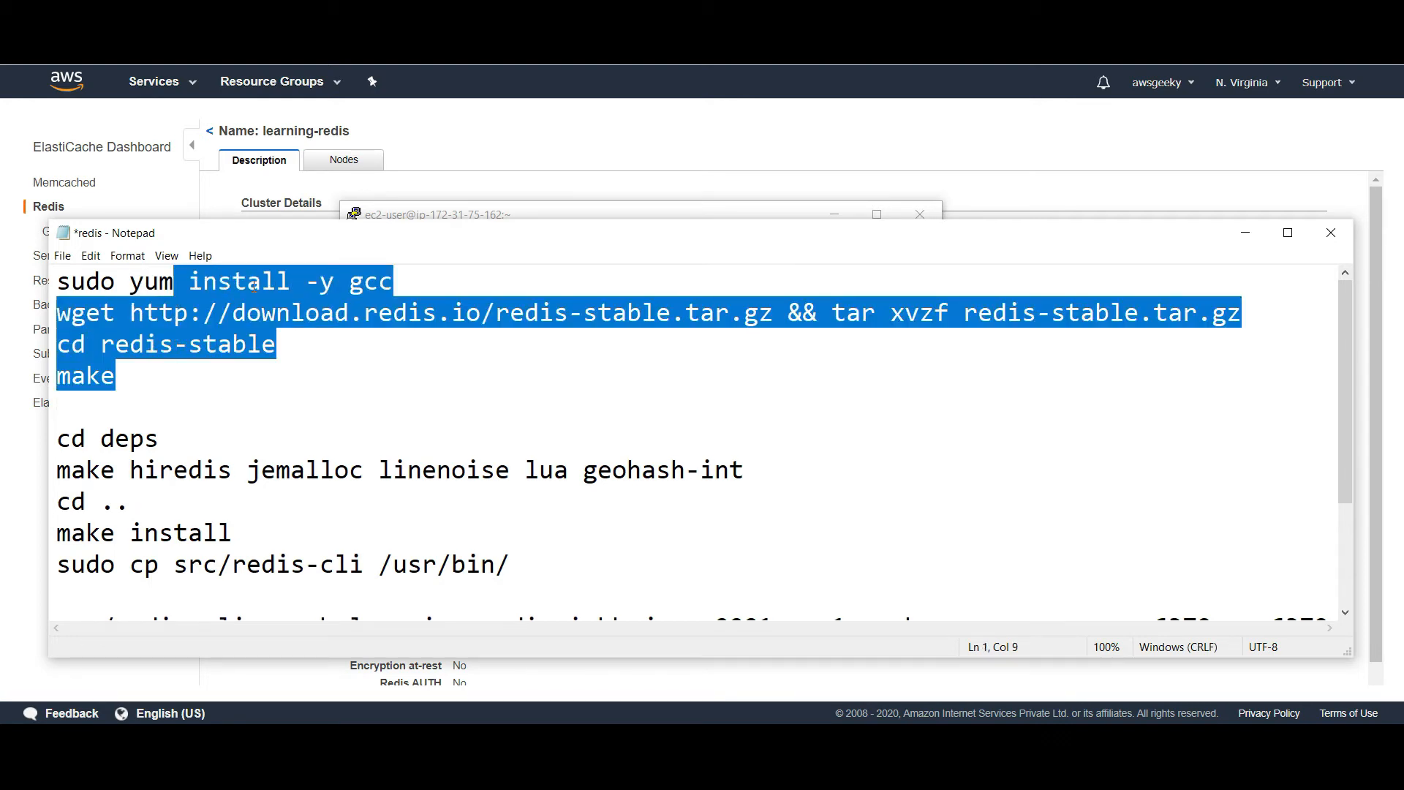
click(398, 286)
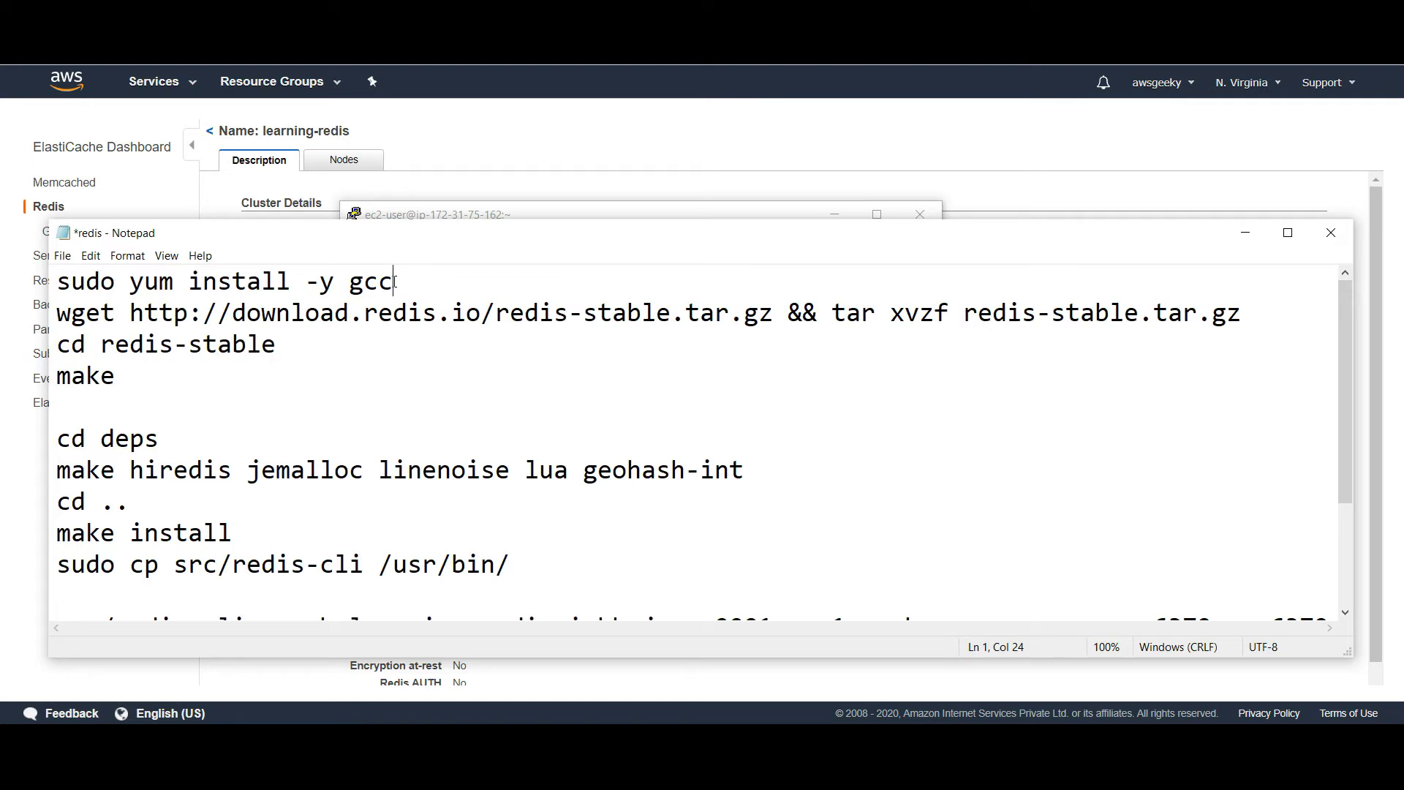
drag(395, 282, 57, 281)
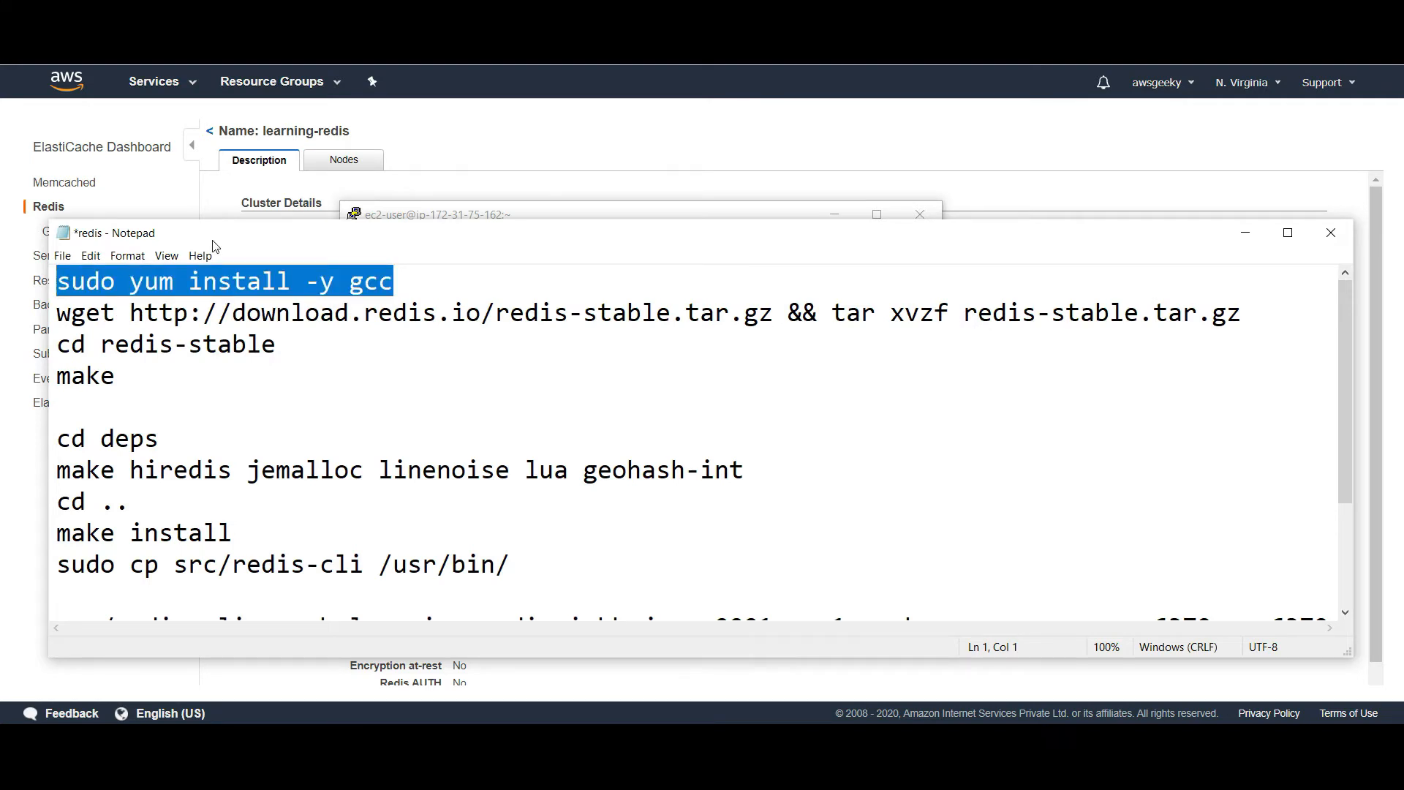
click(422, 214)
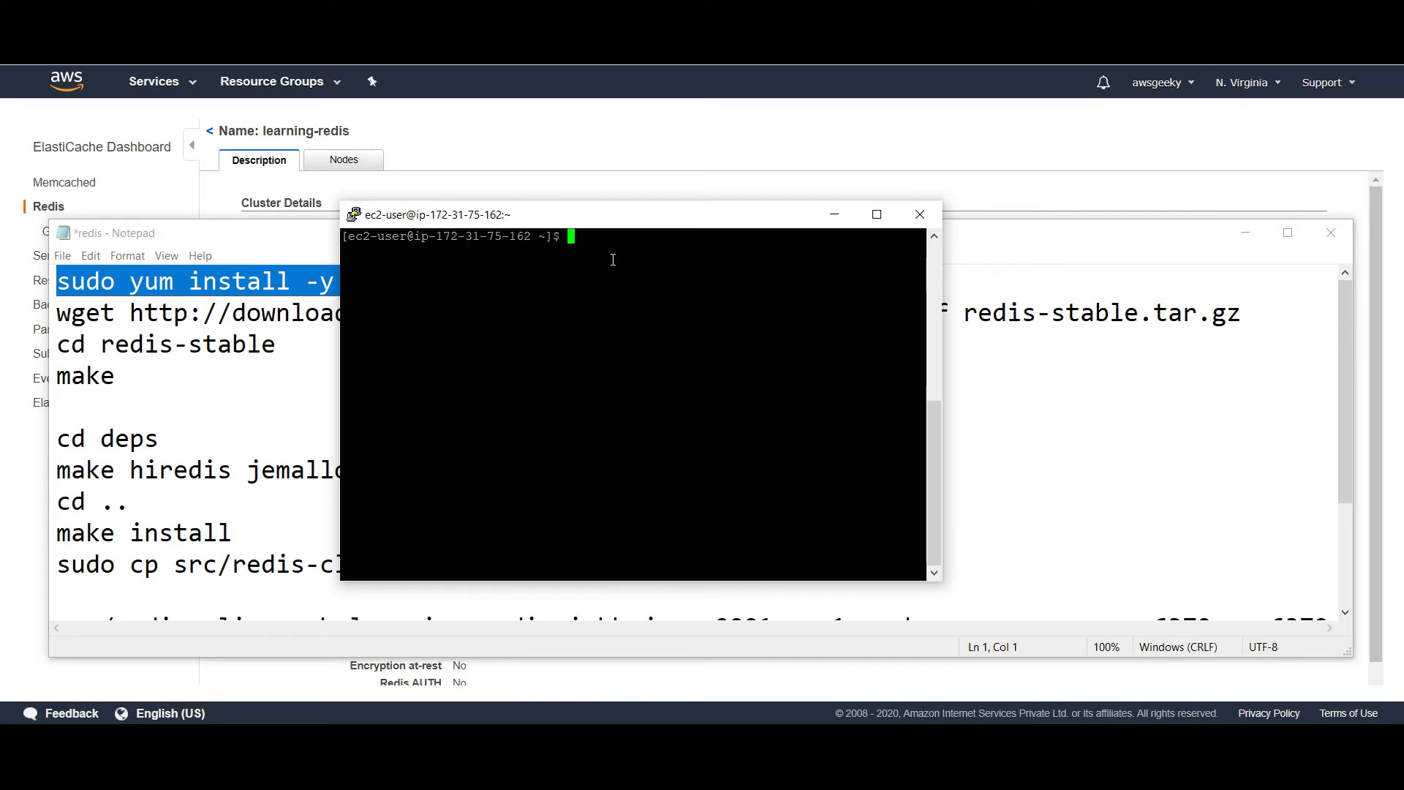
drag(539, 223, 636, 179)
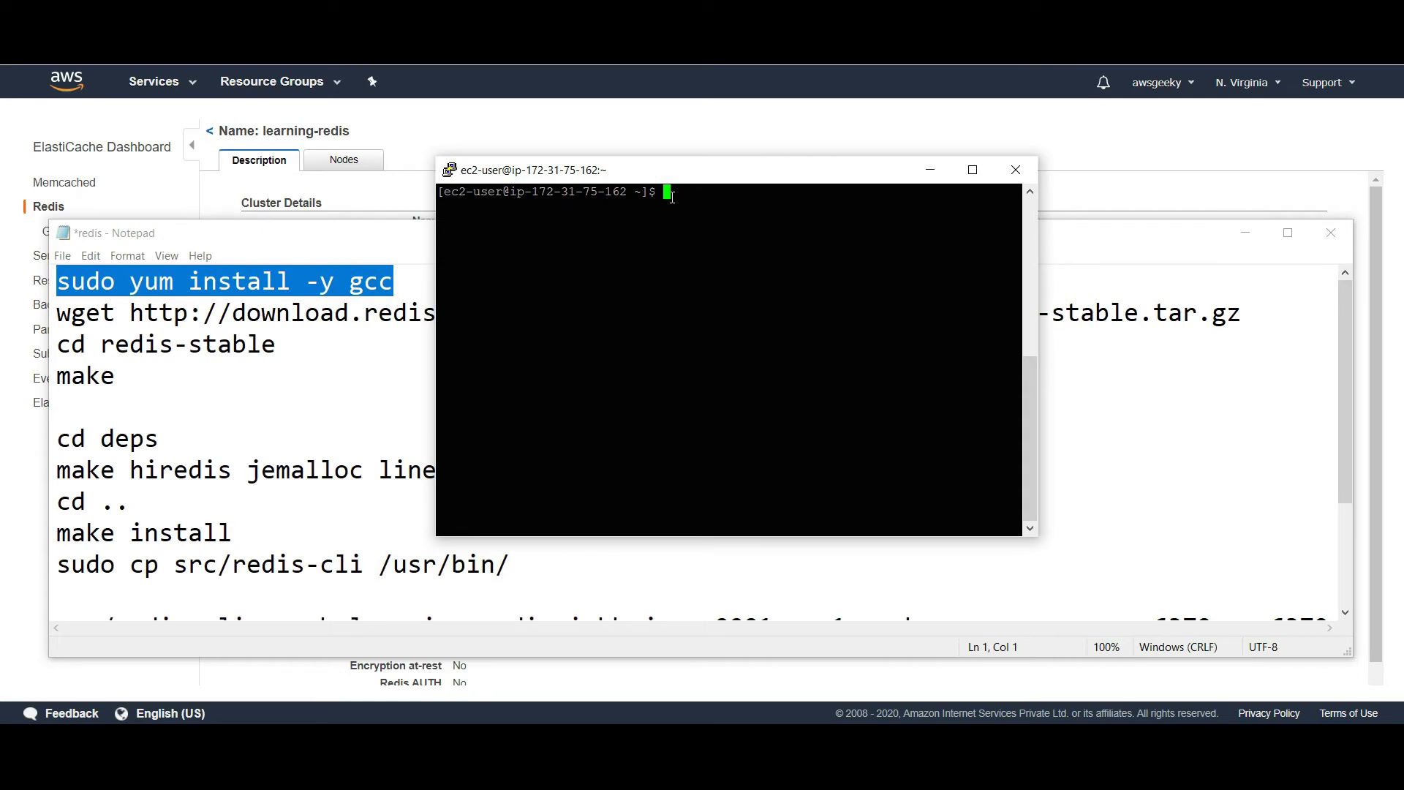
right_click(257, 275)
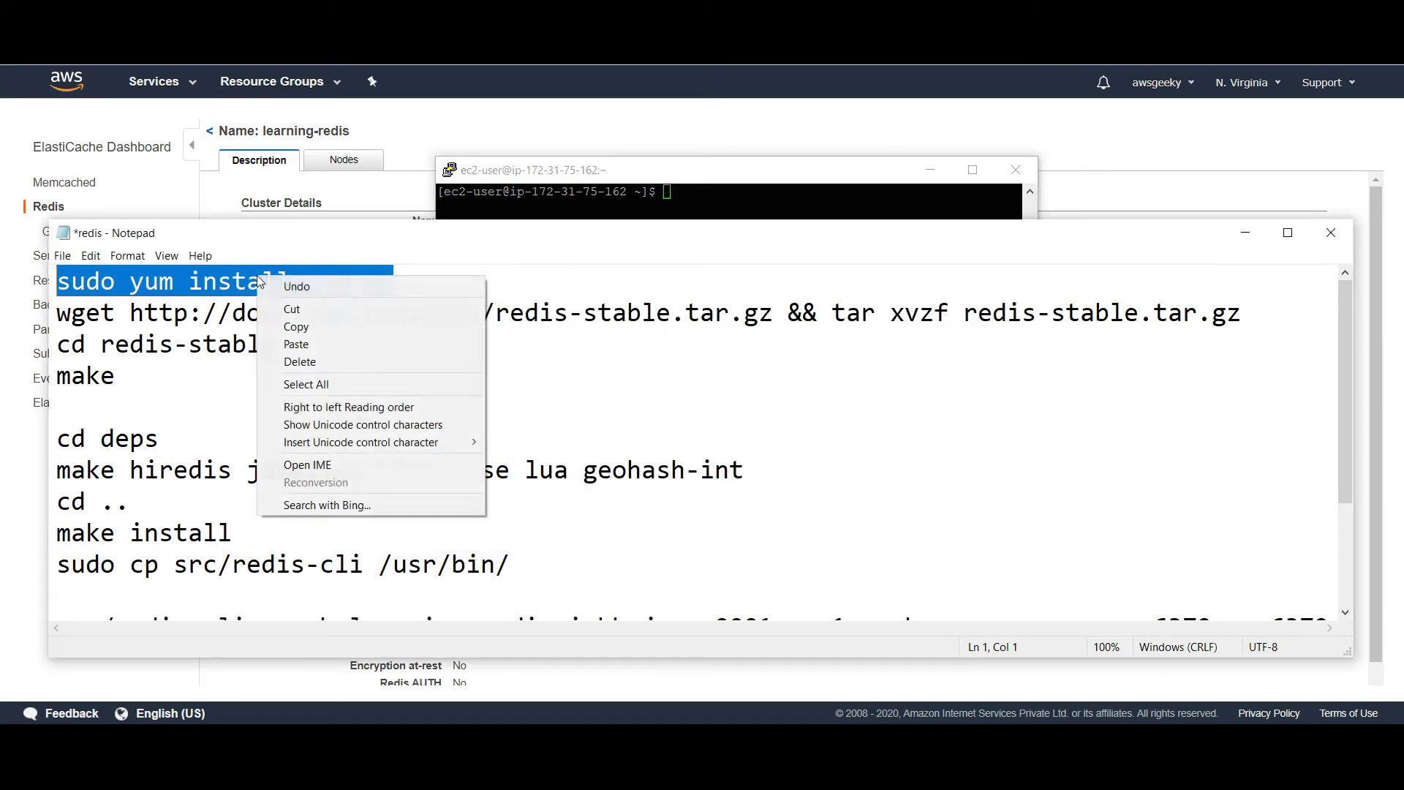
click(297, 327)
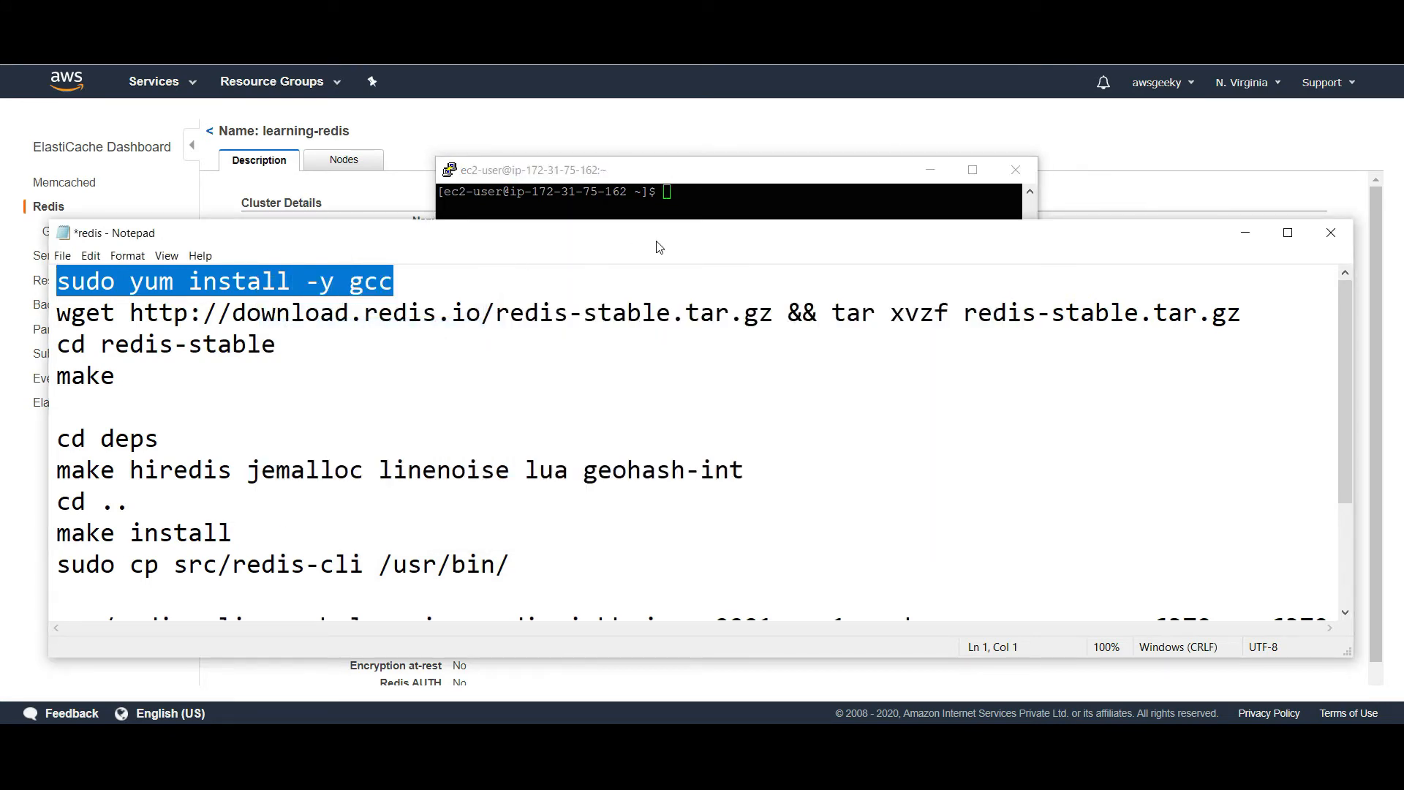
Switch to PuTTY, duplicate the SSH session and close the original session window
click(711, 209)
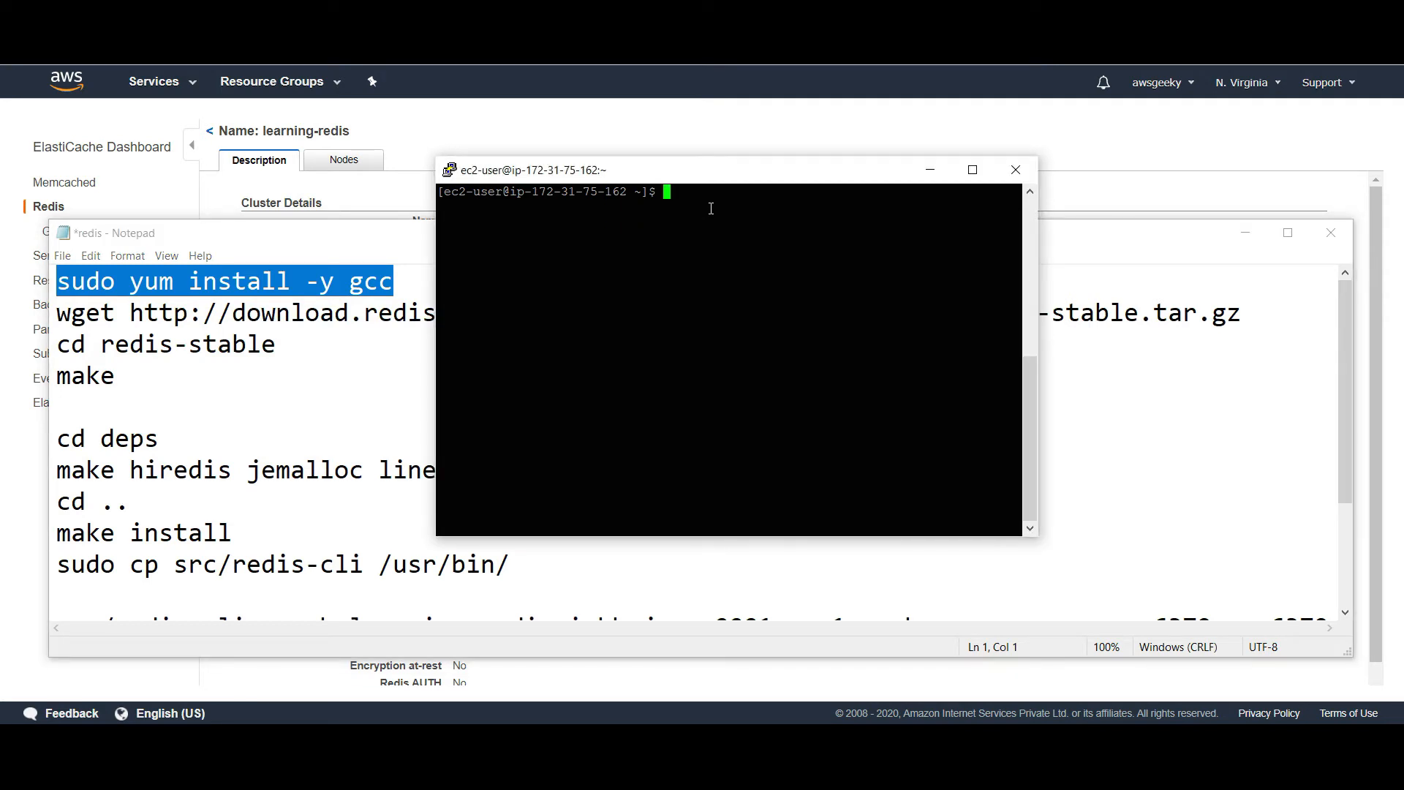
ctrl+right_click(717, 178)
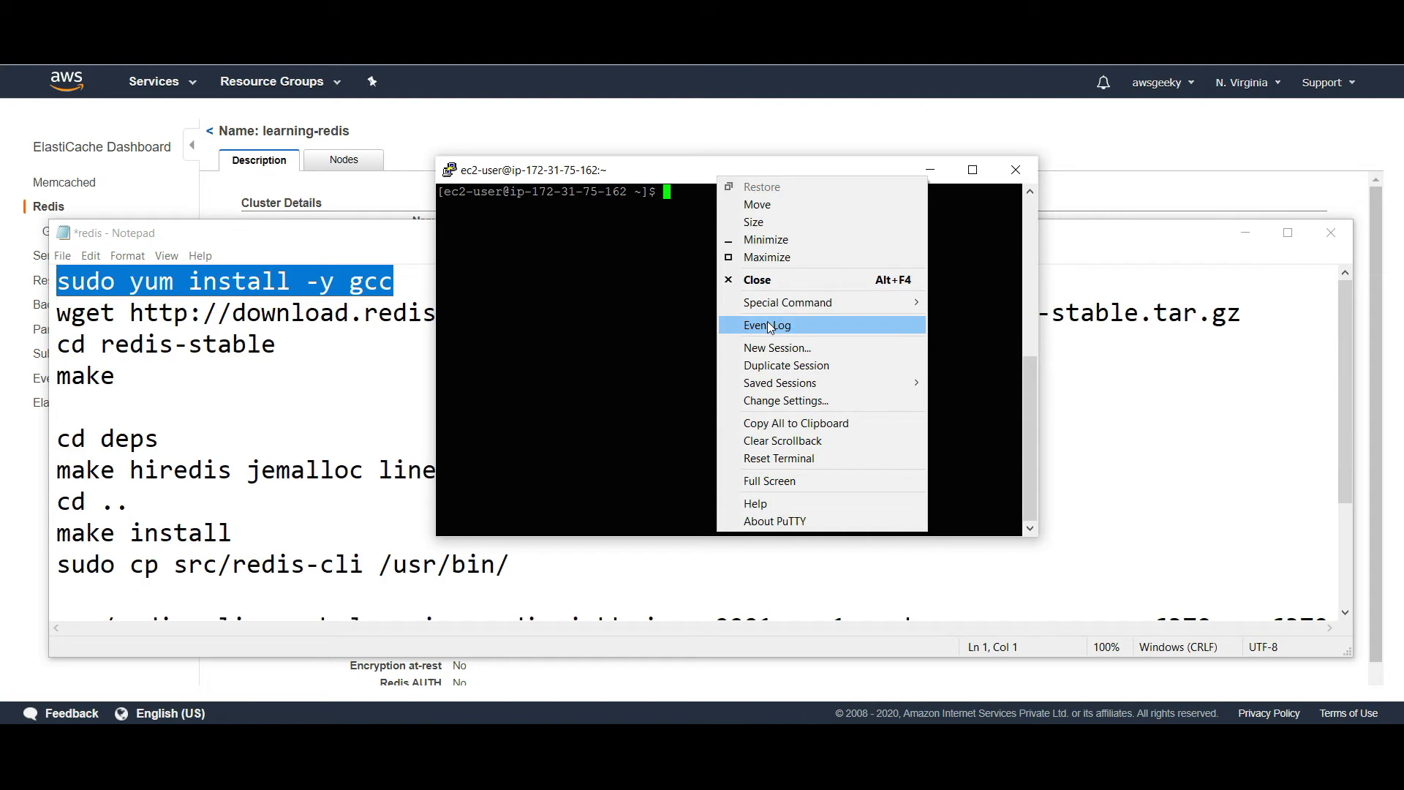
click(777, 365)
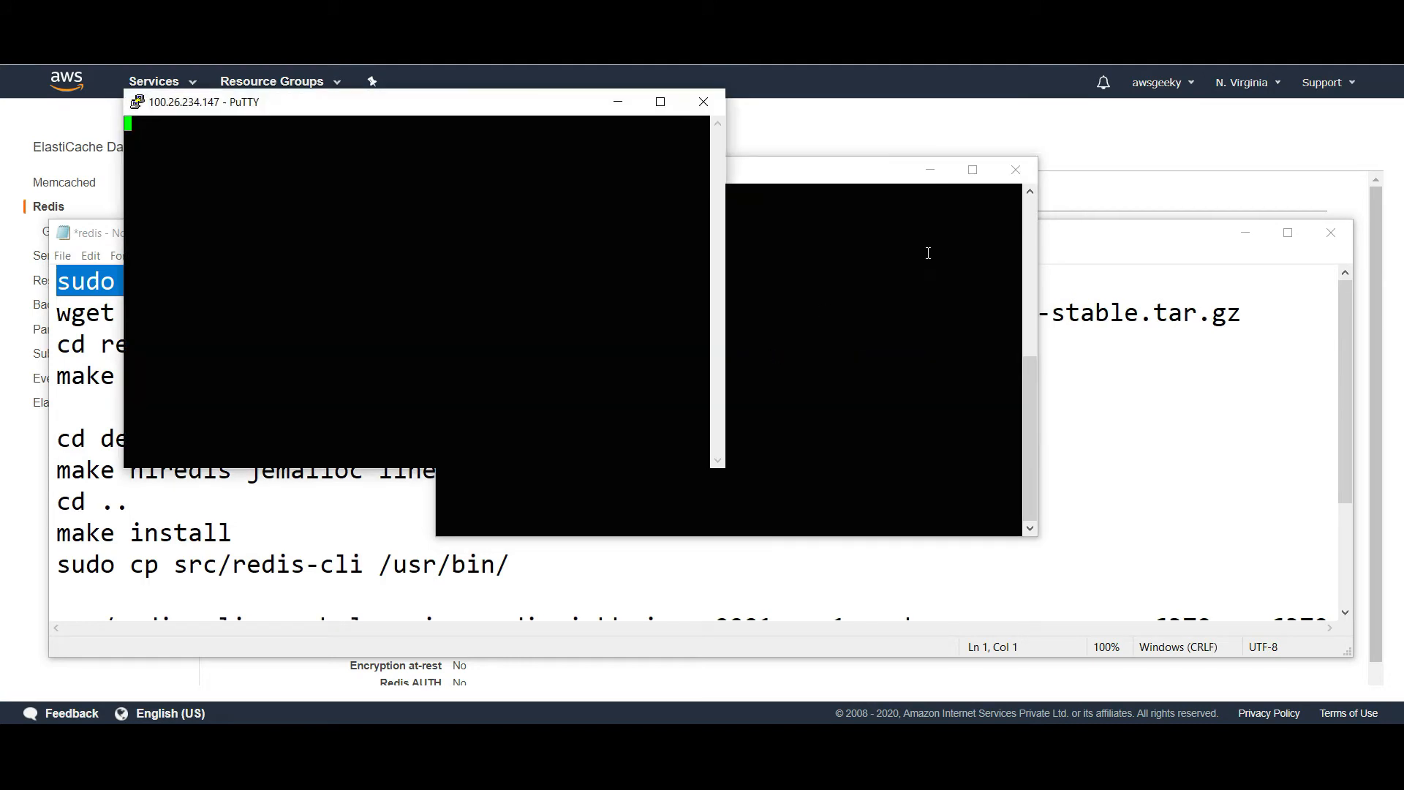
click(1012, 171)
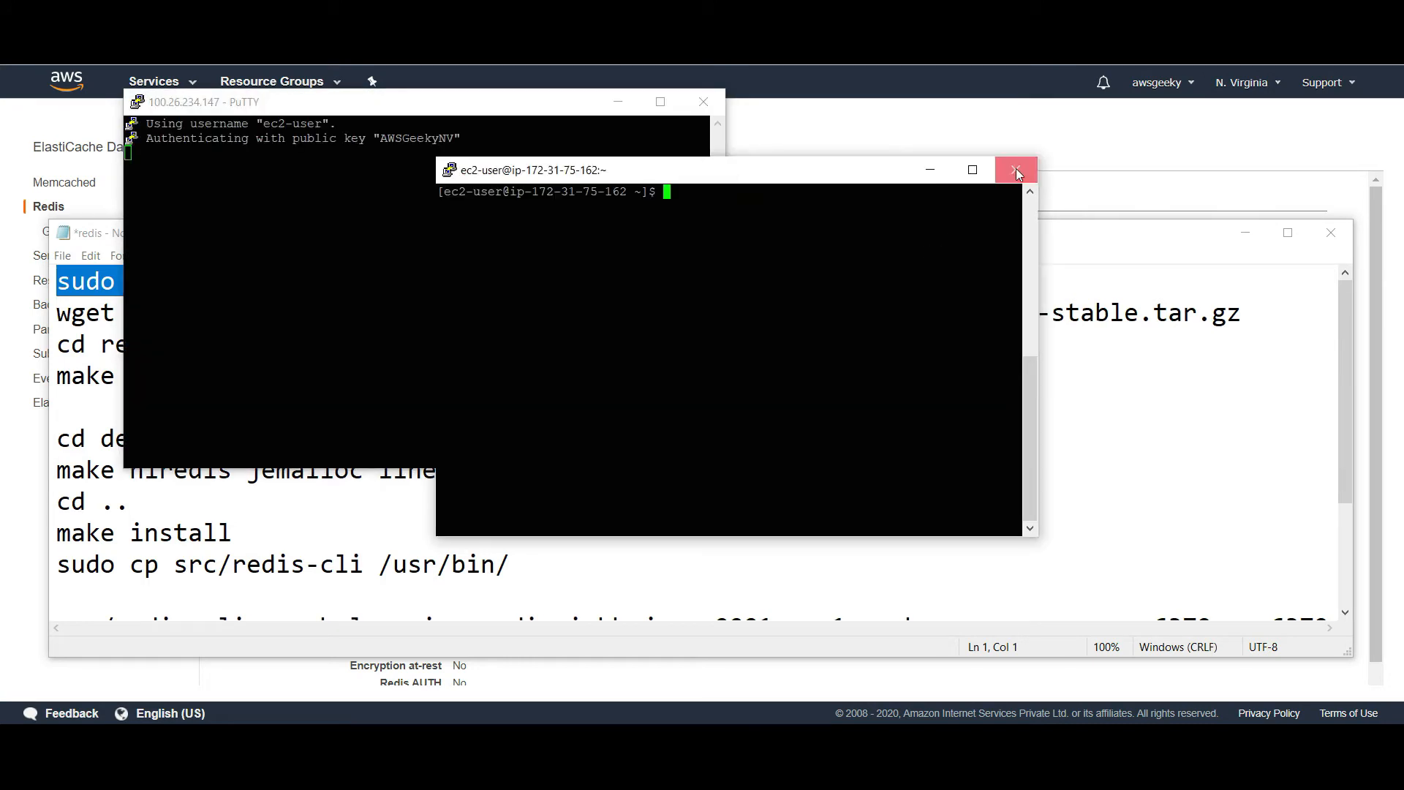
click(704, 424)
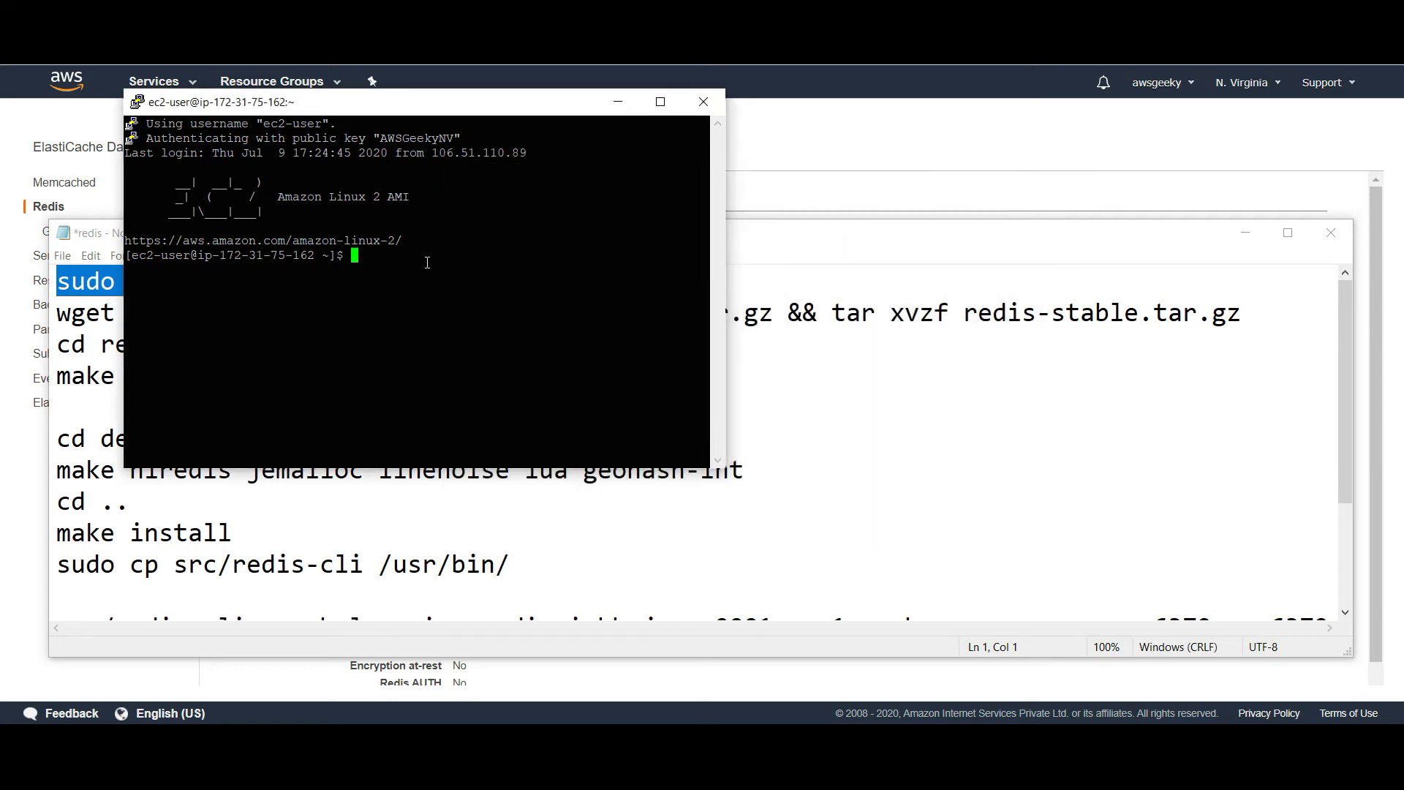
Run sudo yum install -y gcc in the new SSH session and move its window off the notes
right_click(415, 257)
key(Return)
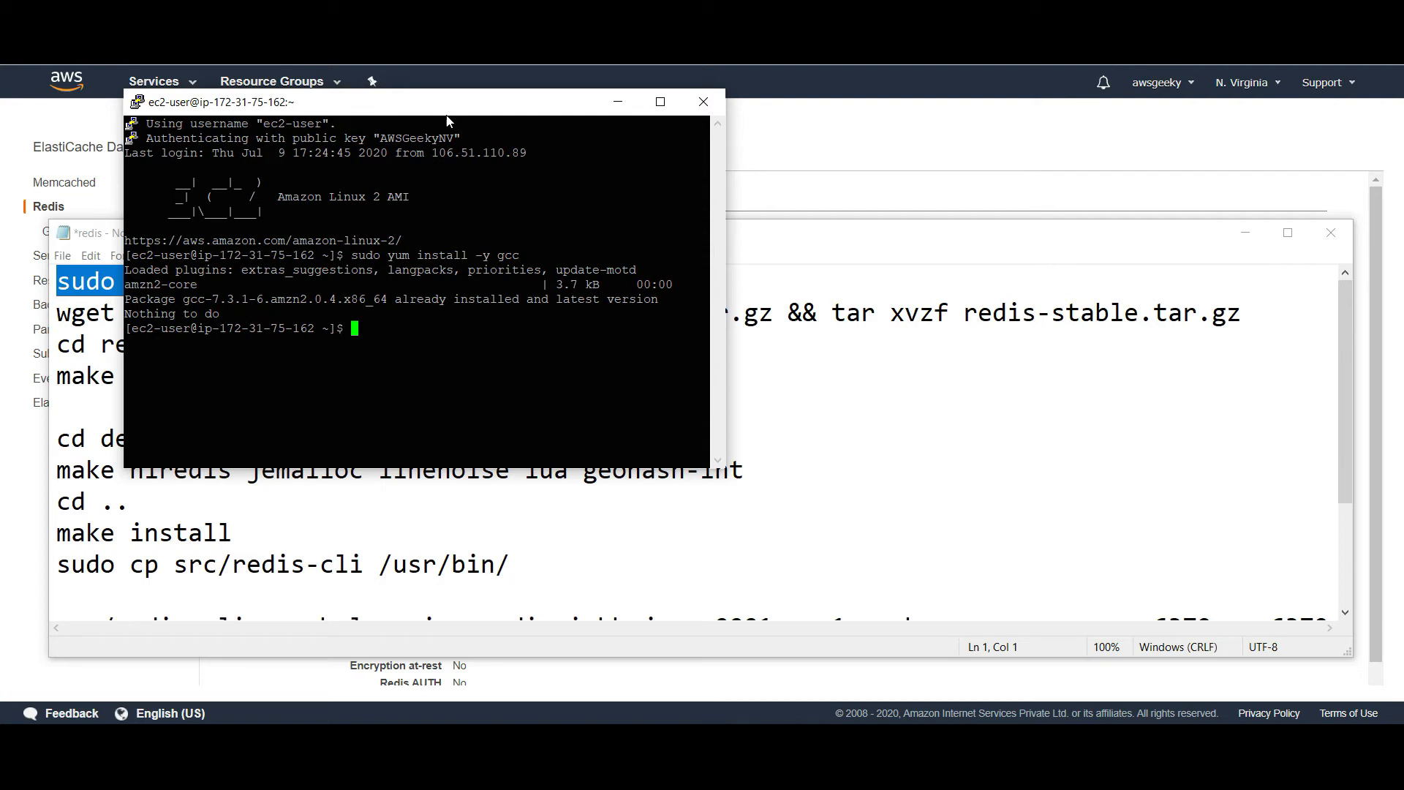
drag(447, 112, 831, 156)
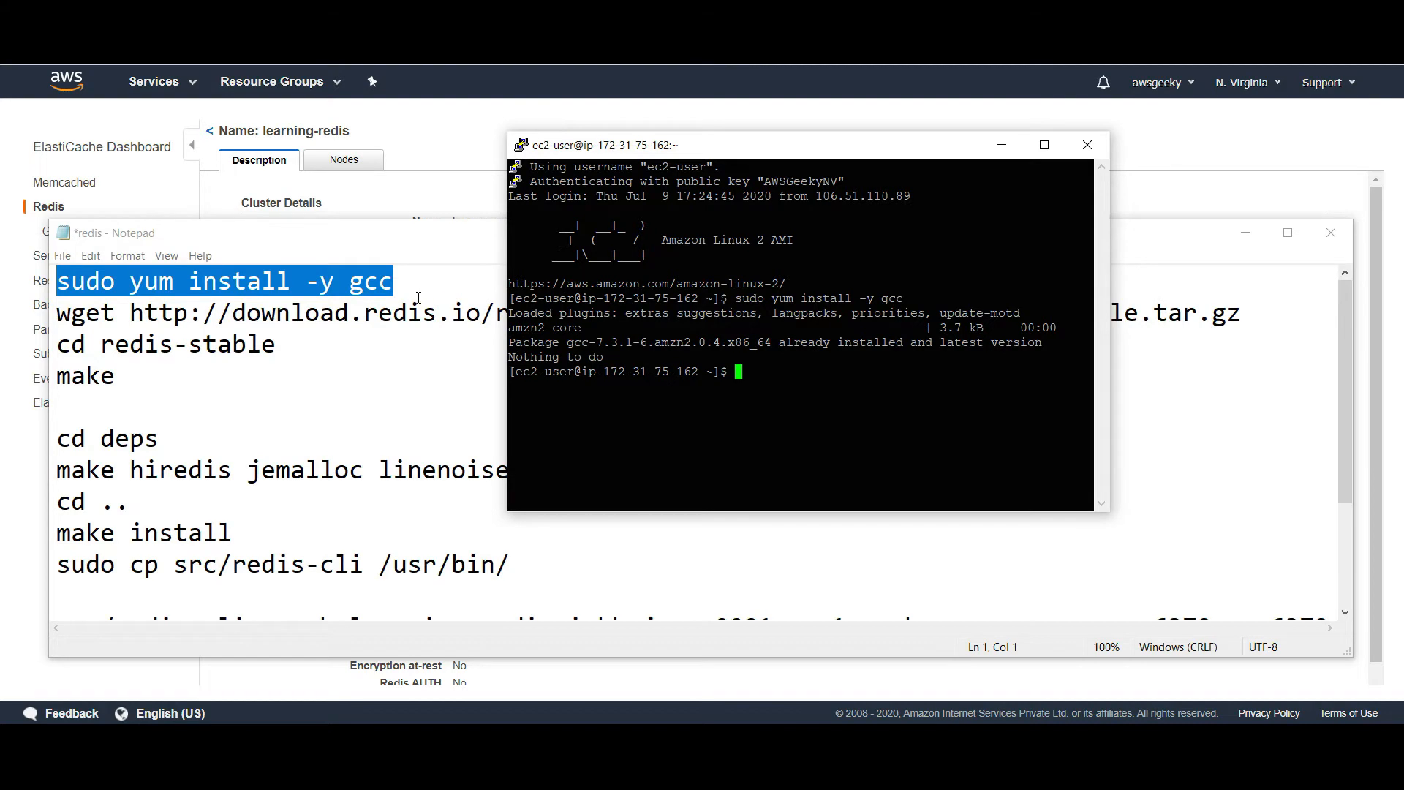
Download and extract redis-stable.tar.gz in PuTTY with the wget and tar command from the notes, and list the directory
drag(129, 313, 584, 313)
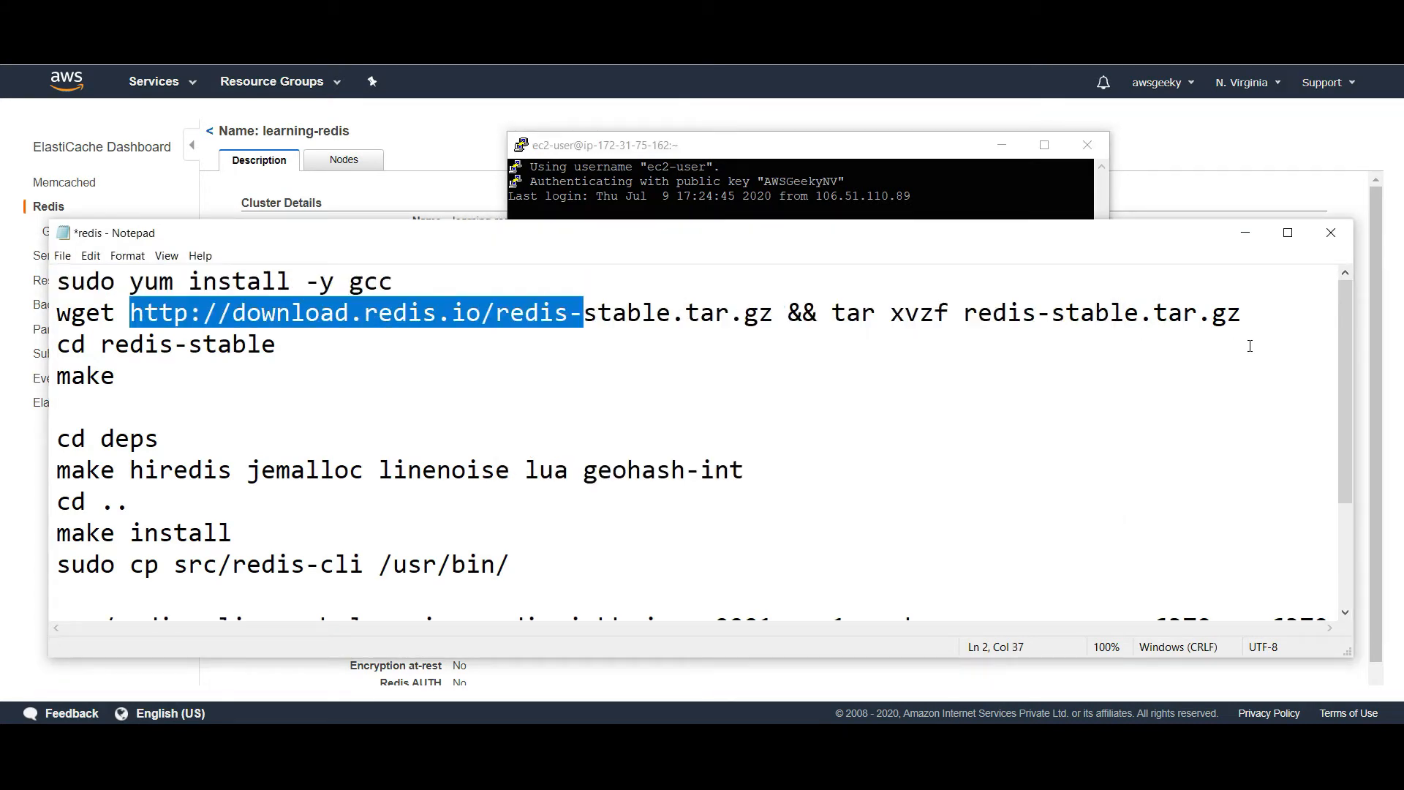
drag(1243, 313, 62, 315)
right_click(61, 314)
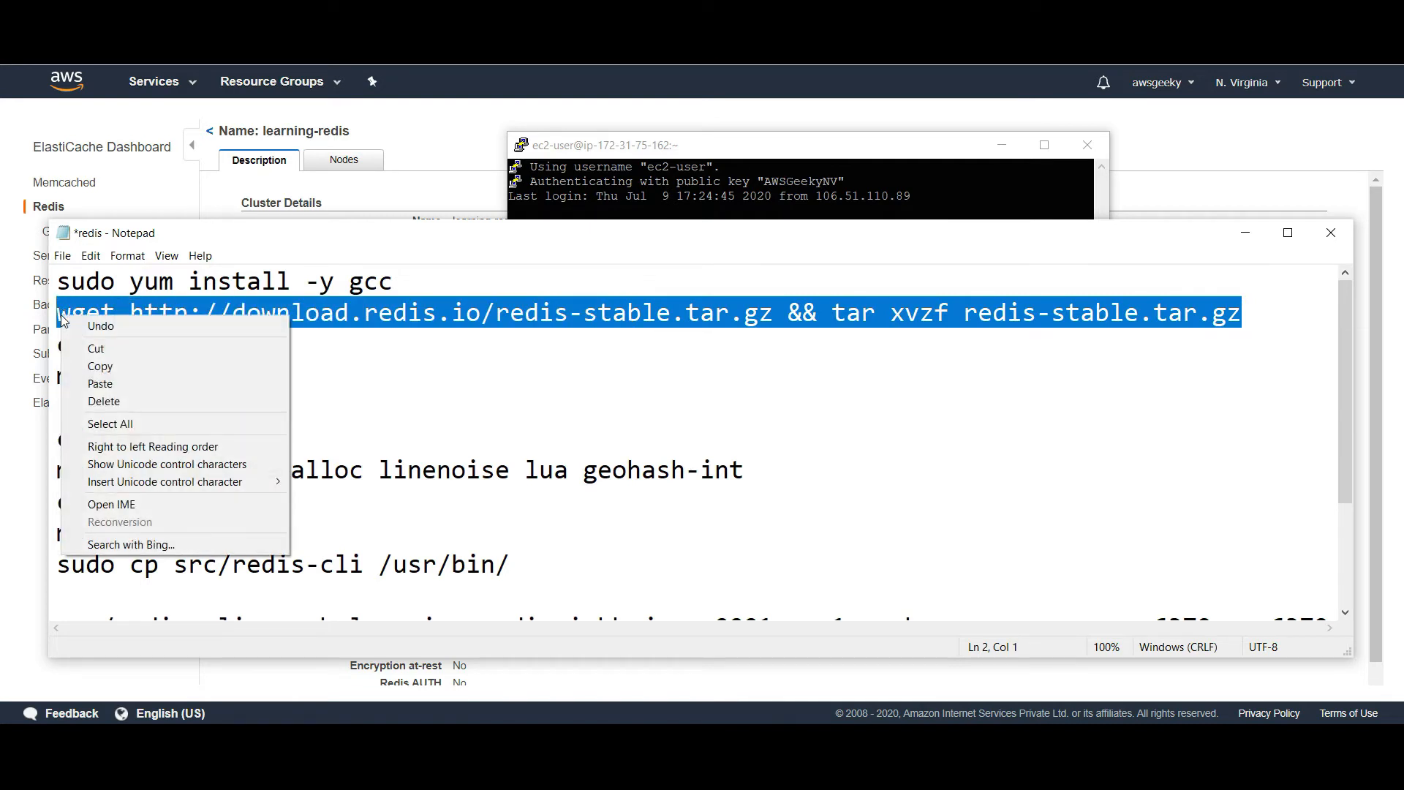
click(120, 362)
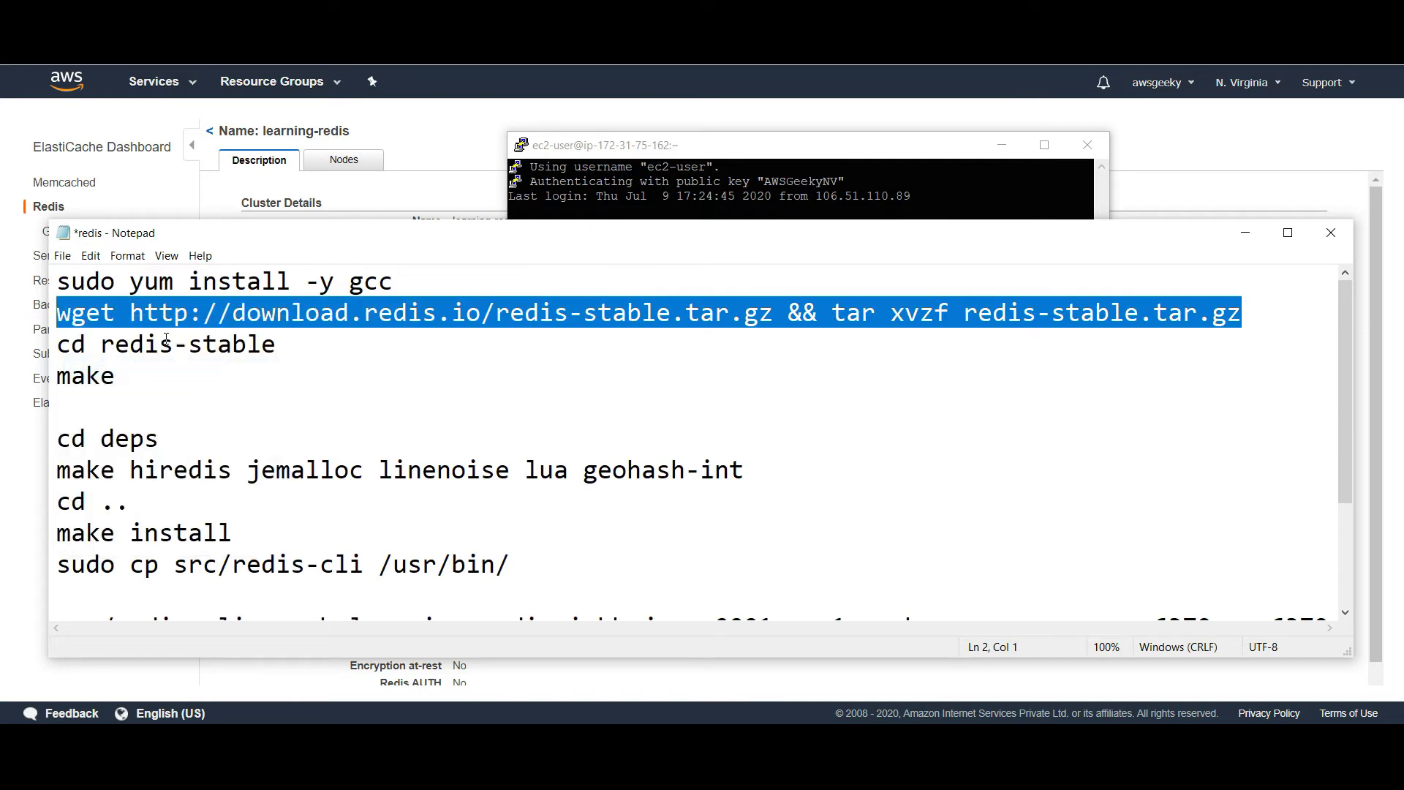
click(689, 175)
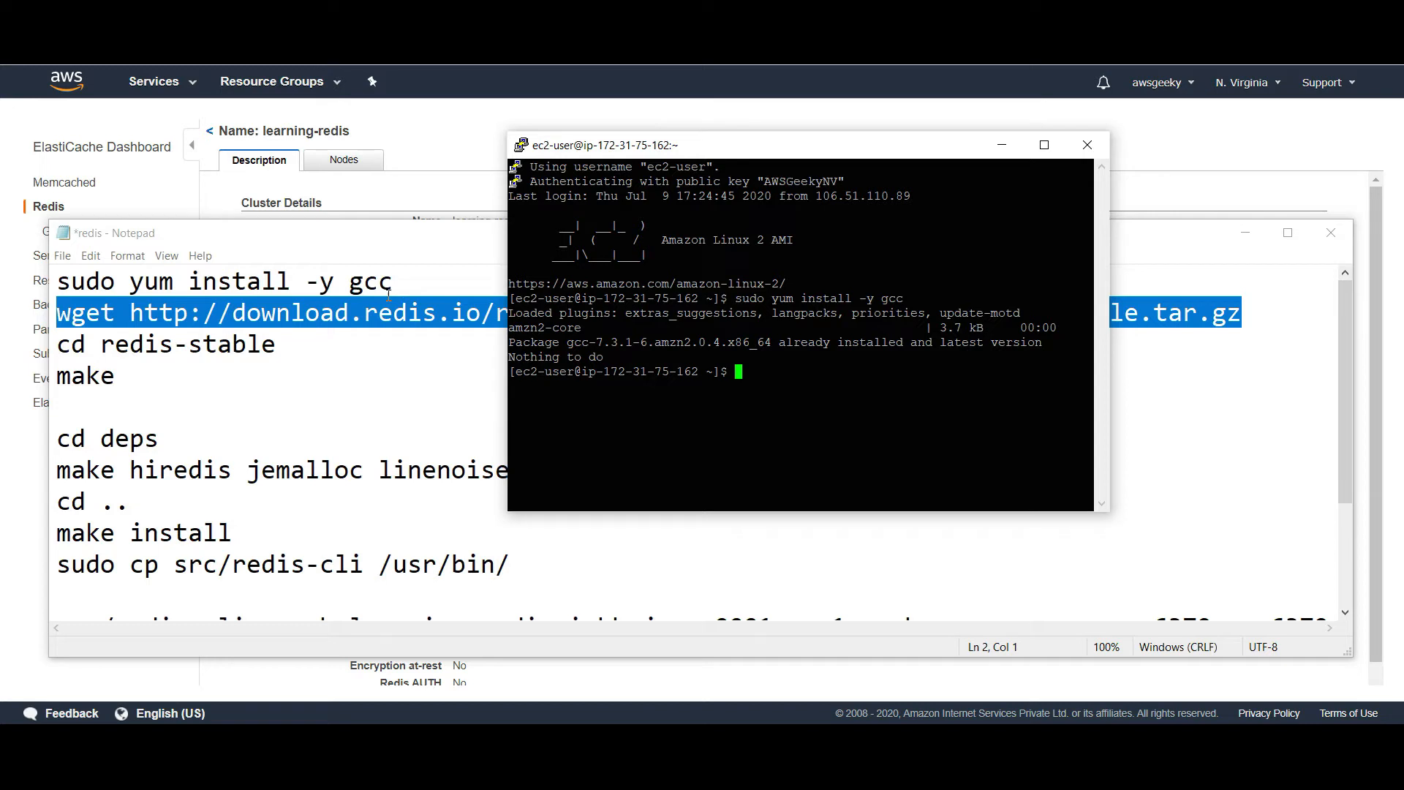
right_click(774, 374)
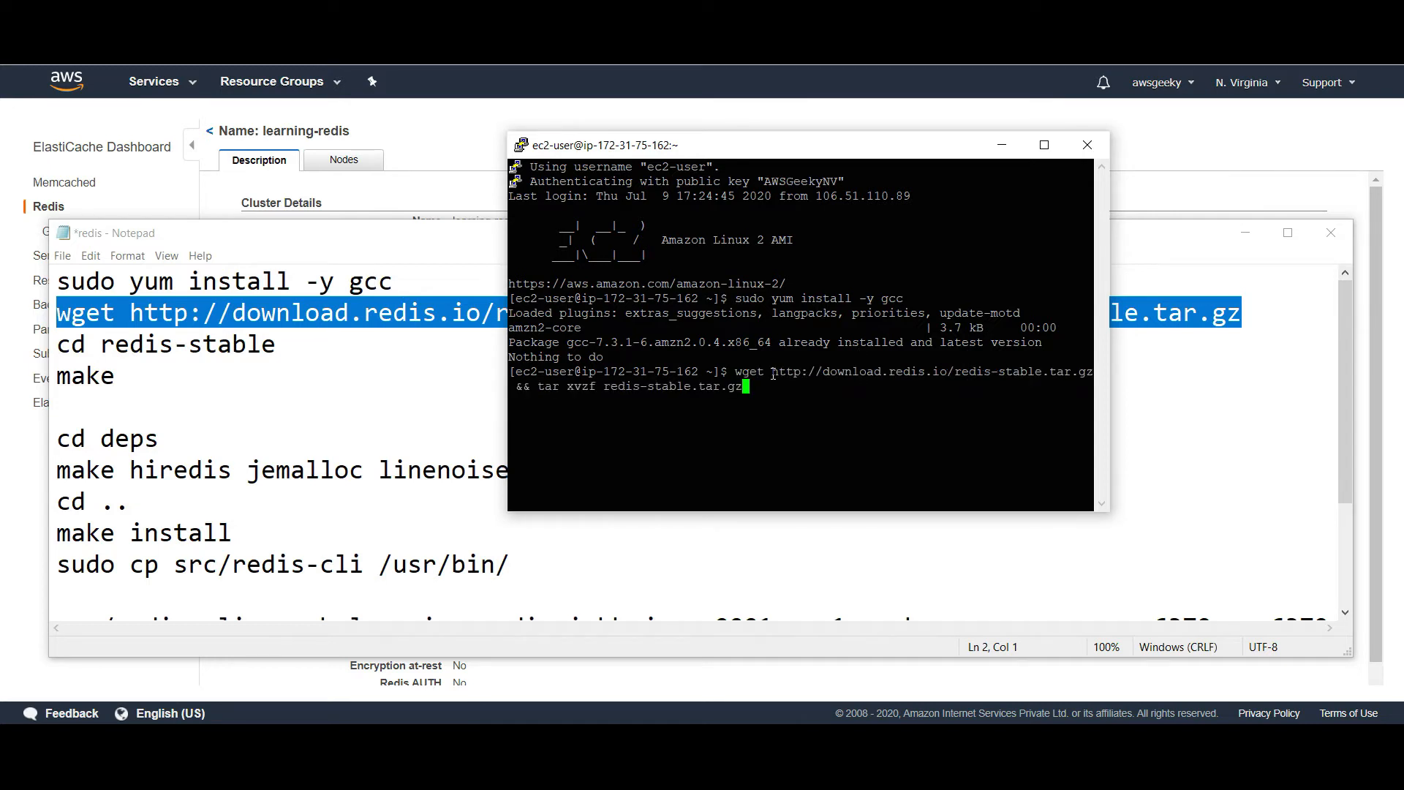
key(Return)
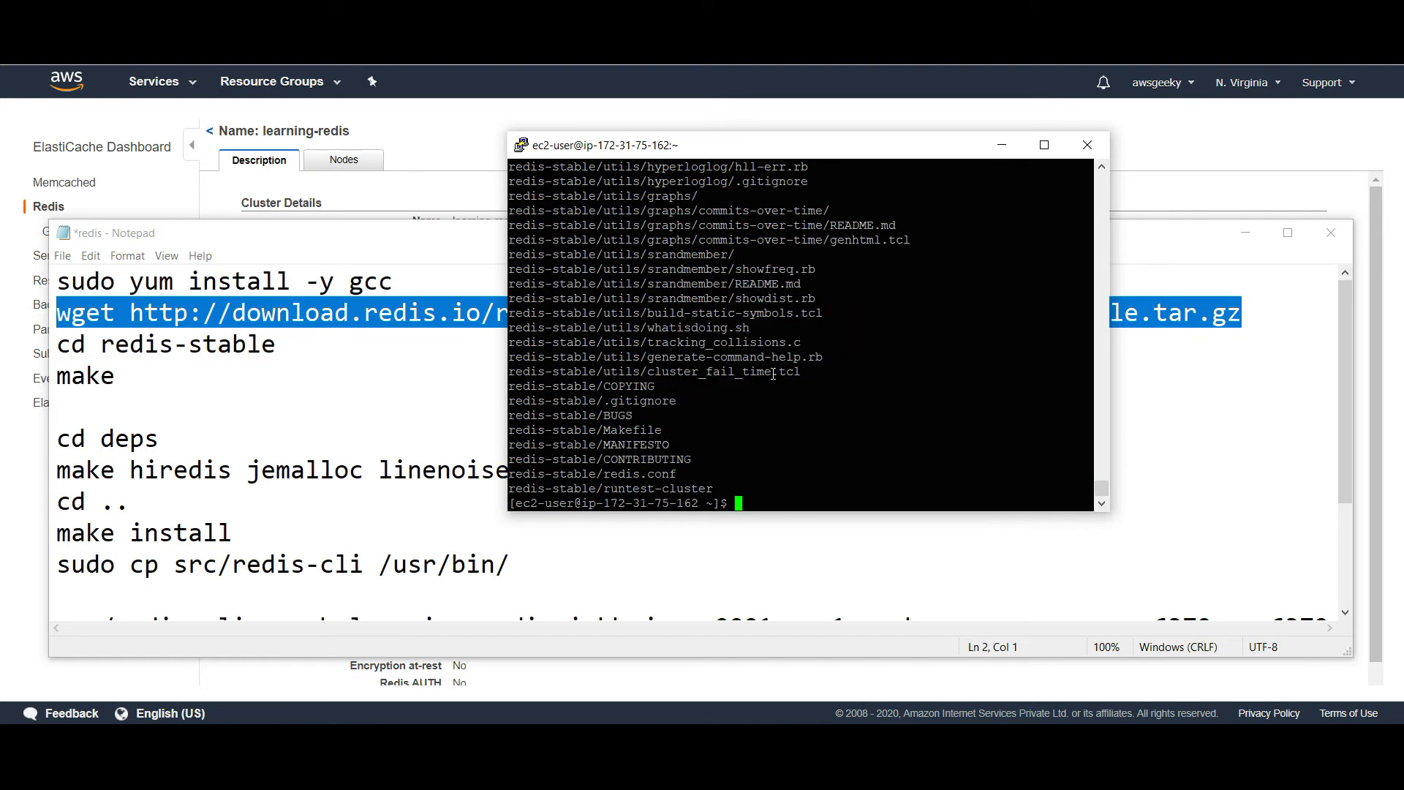
text(ls)
key(Return)
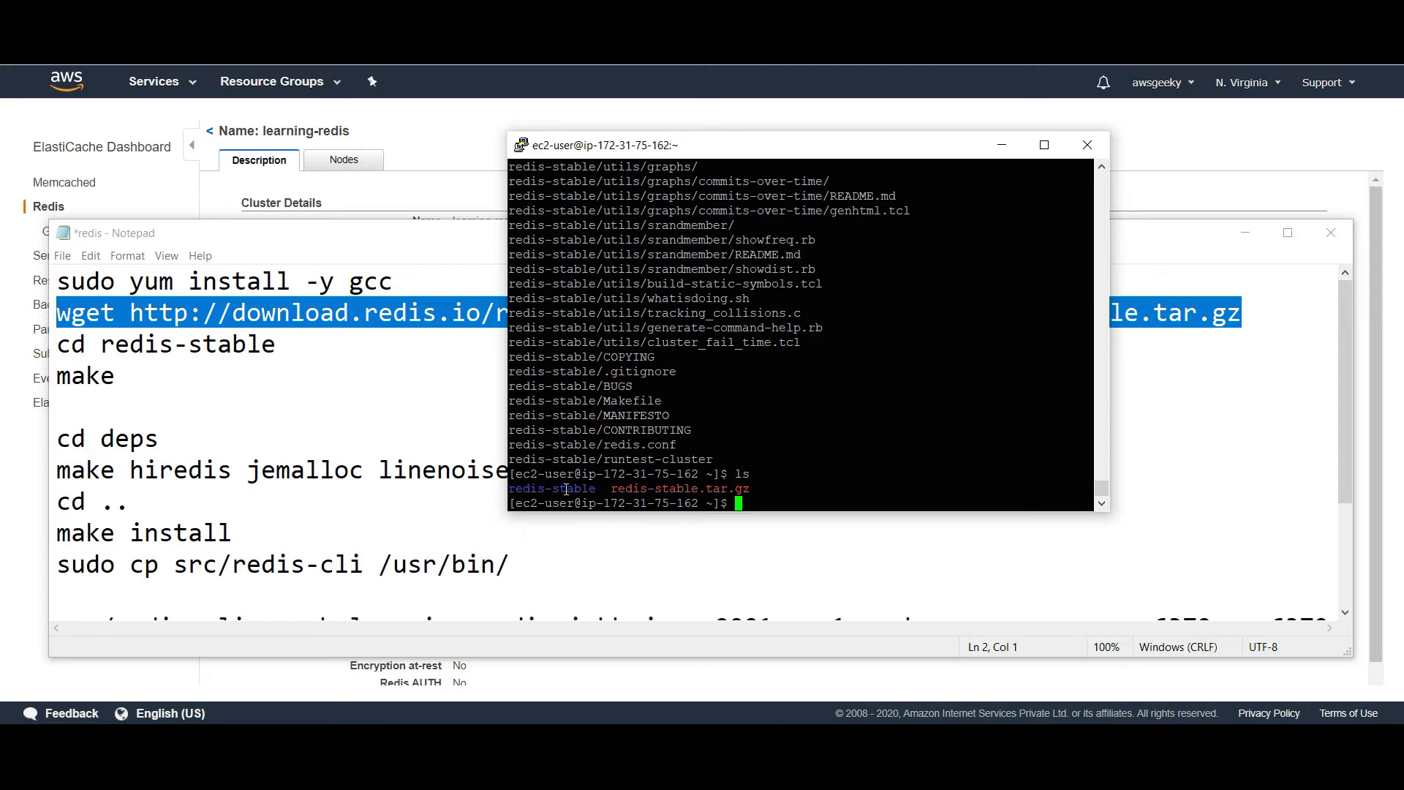
Change into the redis-stable directory and compile Redis with make
text(cd re)
key(Tab)
key(Return)
text(make)
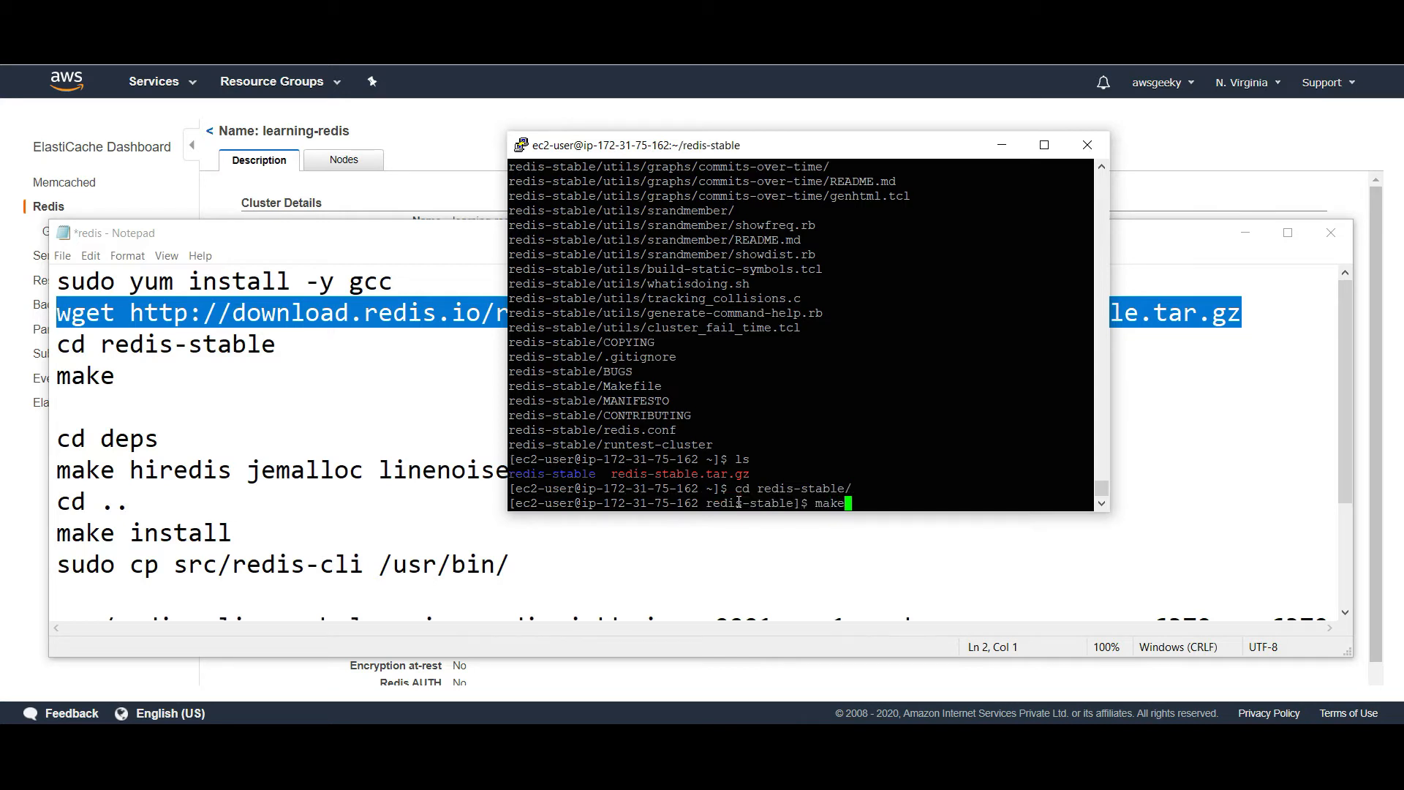
key(Return)
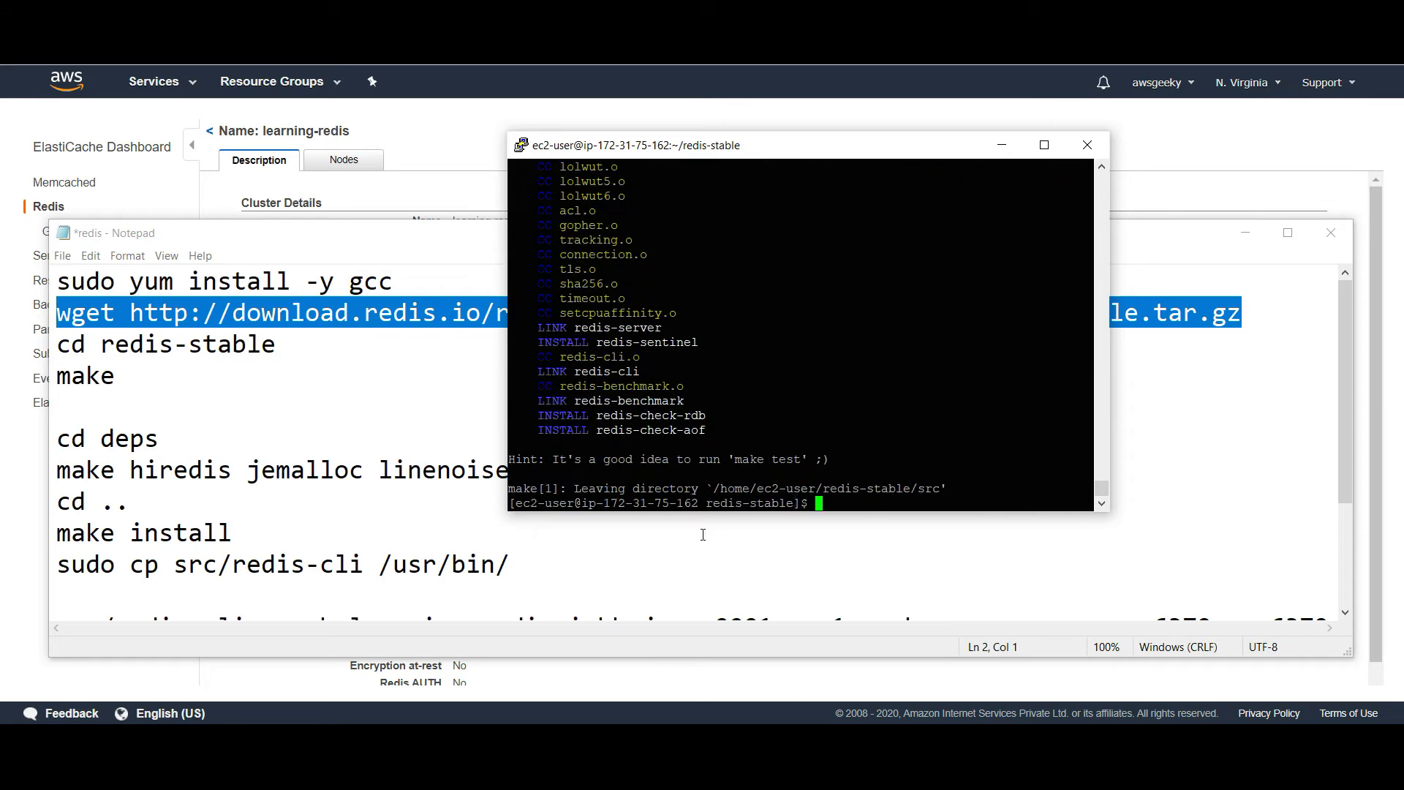
Review the remaining commands in the notes and copy the primary endpoint from the learning-redis cluster details in ElastiCache
click(296, 417)
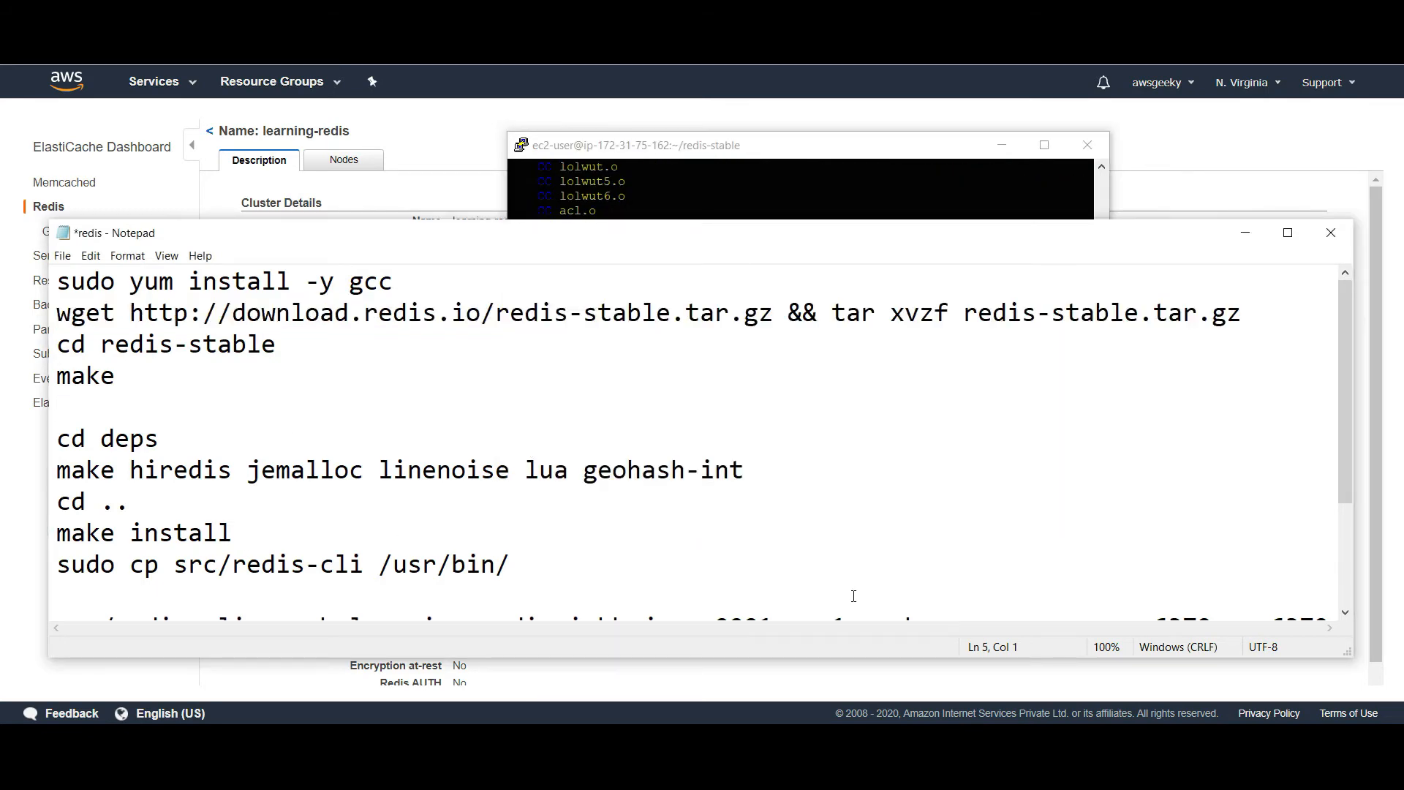
scroll(1345, 608, down, 1)
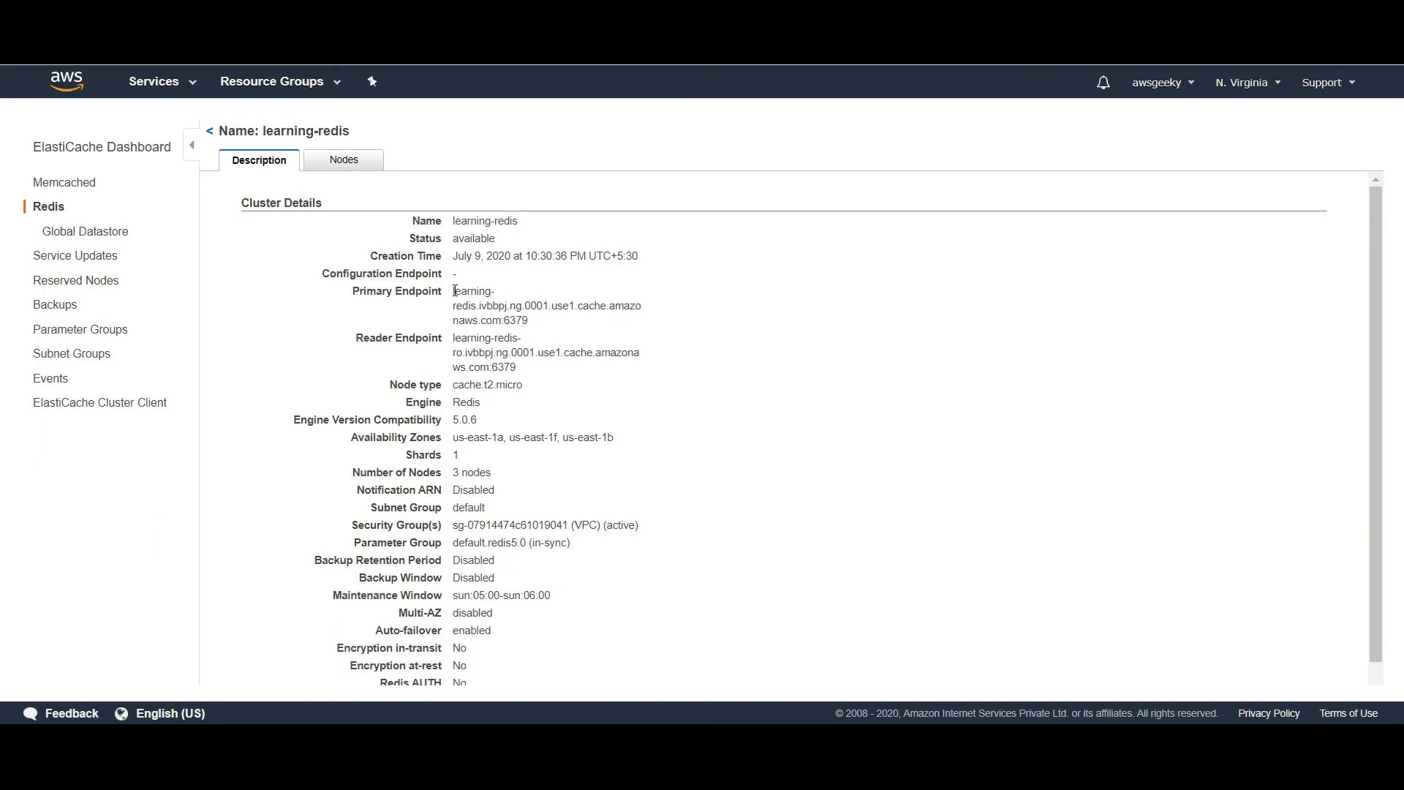
drag(464, 293, 530, 322)
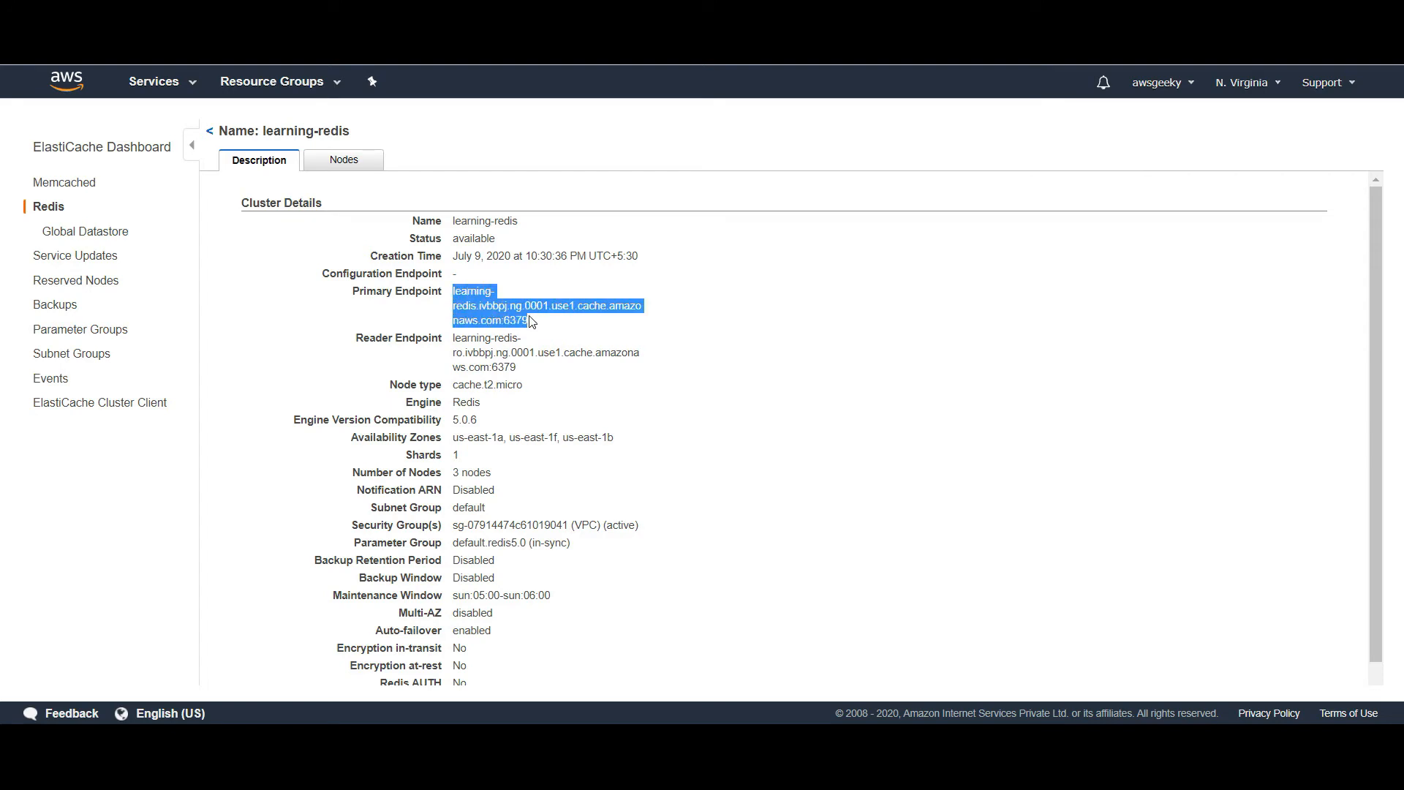
In Notepad, set the redis-cli command's host to learning-redis.ivbbpj.ng.0001.use1.cache.amazonaws.com, without the :6379 suffix and keeping -p 6379
key(alt+Tab)
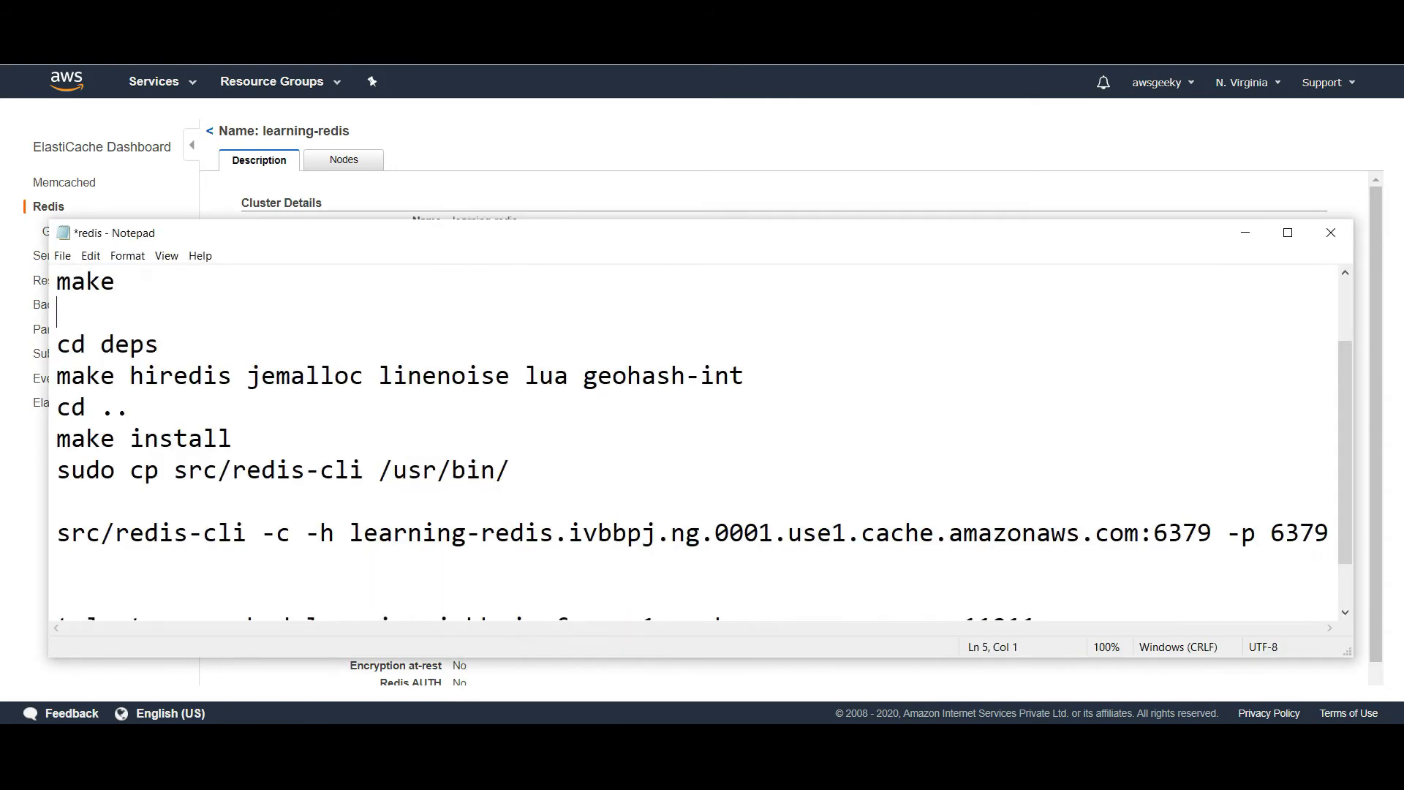
drag(349, 532, 1146, 527)
click(1146, 526)
text(:6379)
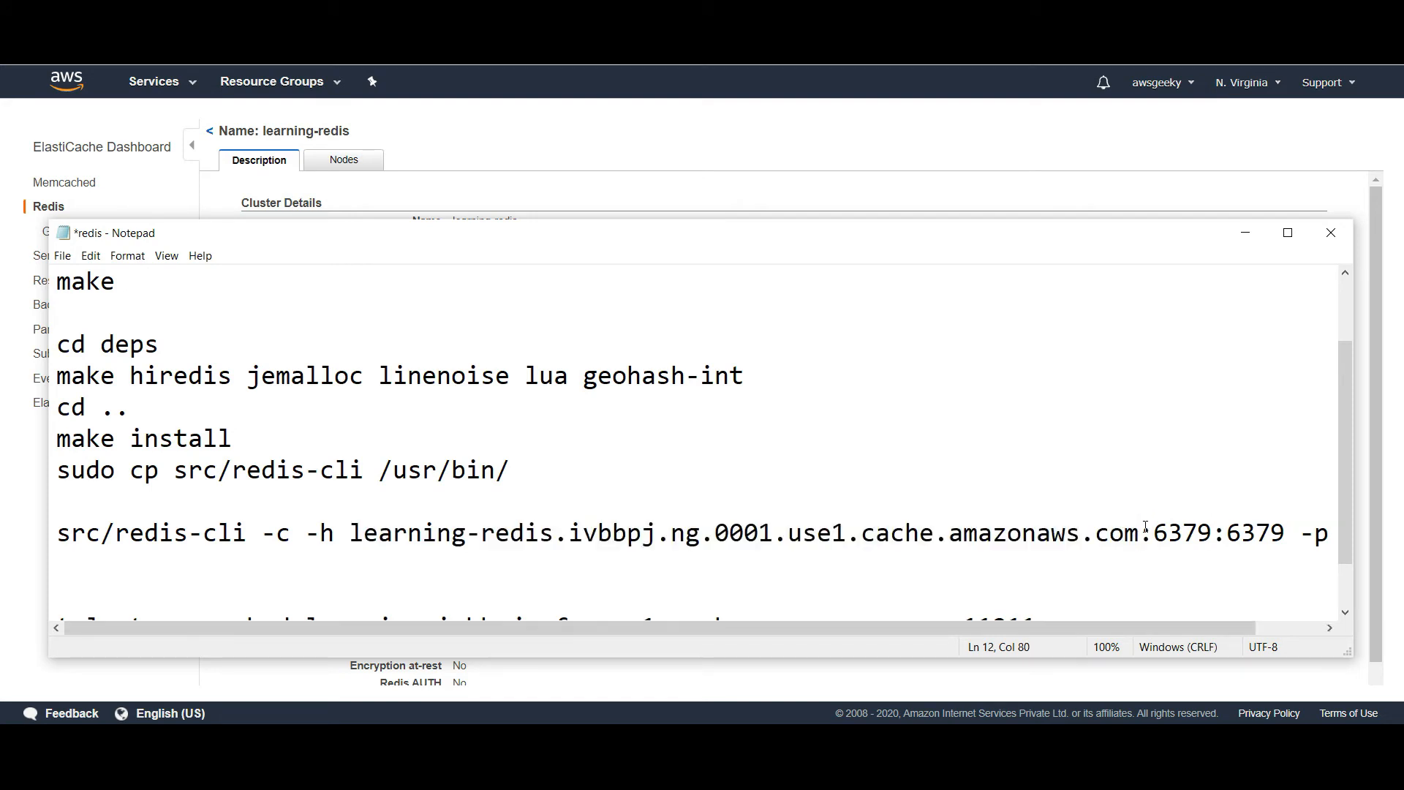
key(BackSpace)
key(BackSpace)
key(BackSpace)
key(BackSpace)
key(BackSpace)
key(Delete)
key(Delete)
key(Delete)
key(Delete)
key(Delete)
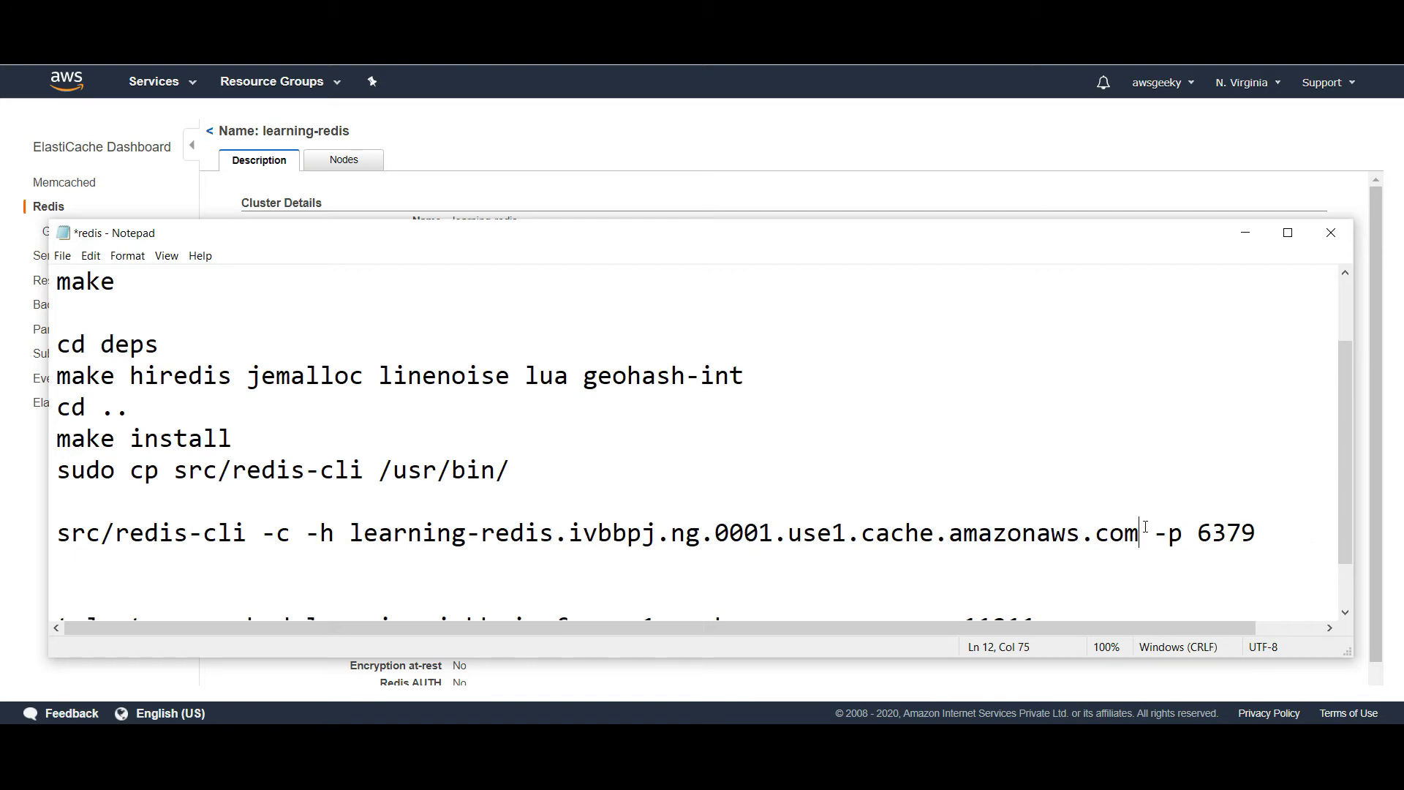
Run the edited redis-cli command from the notes in the PuTTY session to connect to learning-redis, and return to Notepad
key(End)
drag(386, 570, 7, 528)
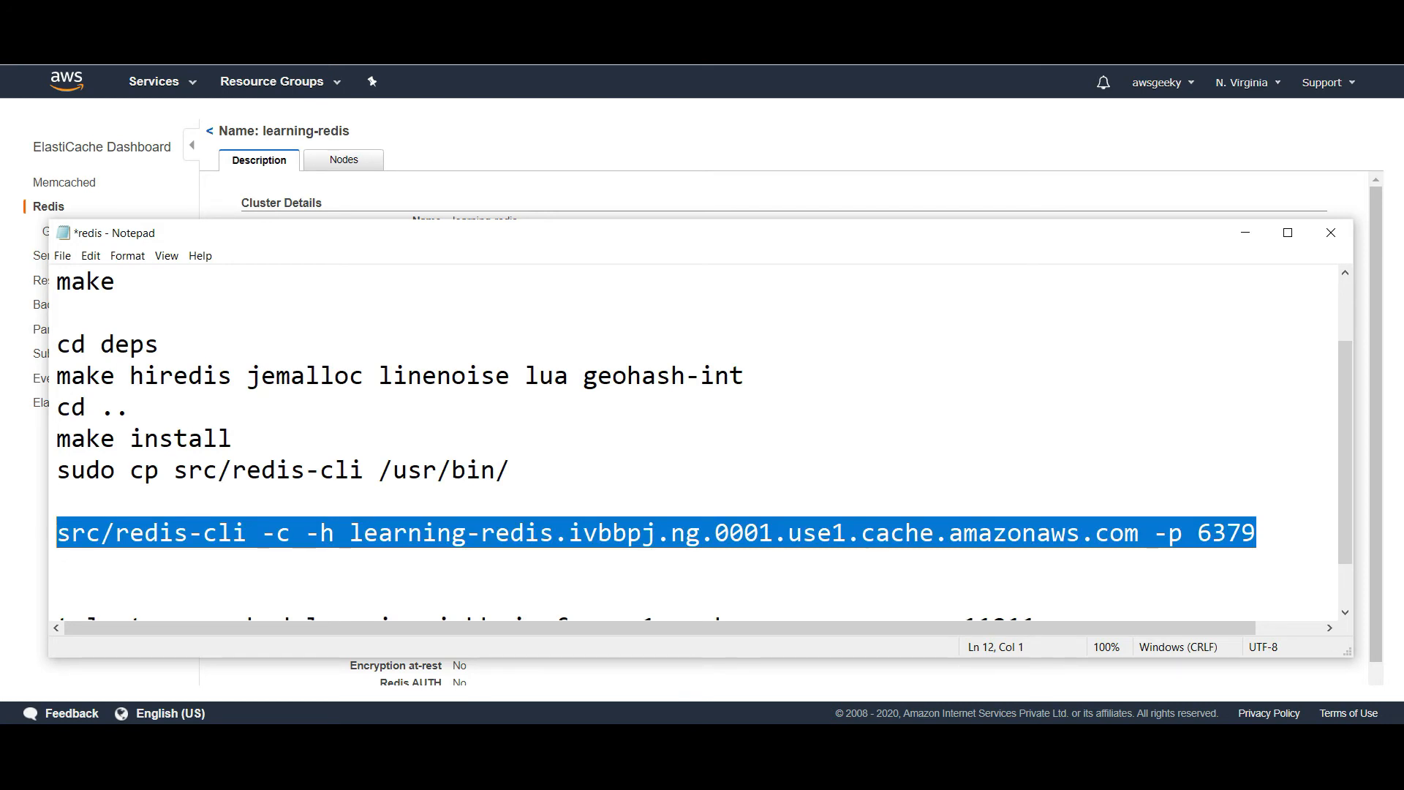
key(alt+Tab)
right_click(785, 488)
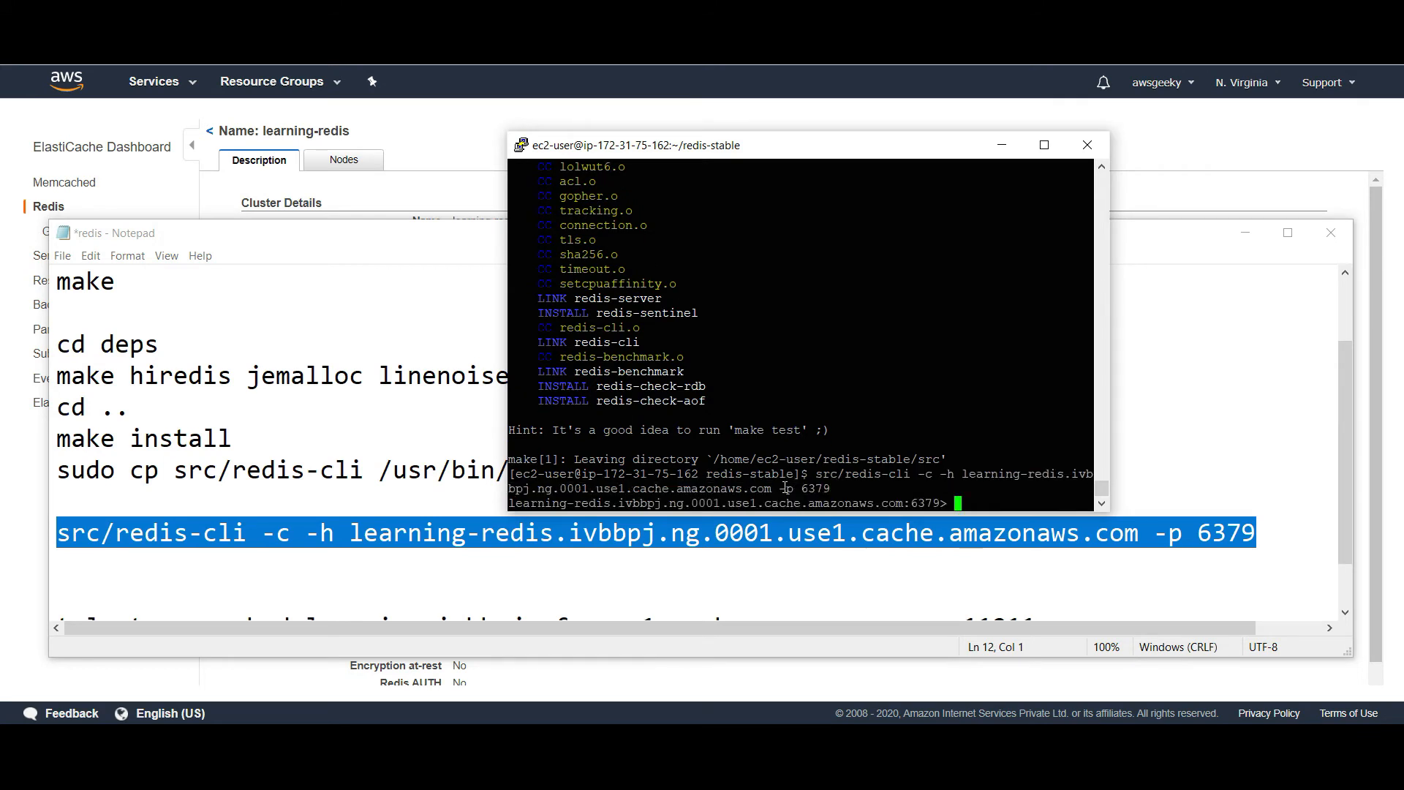
click(464, 405)
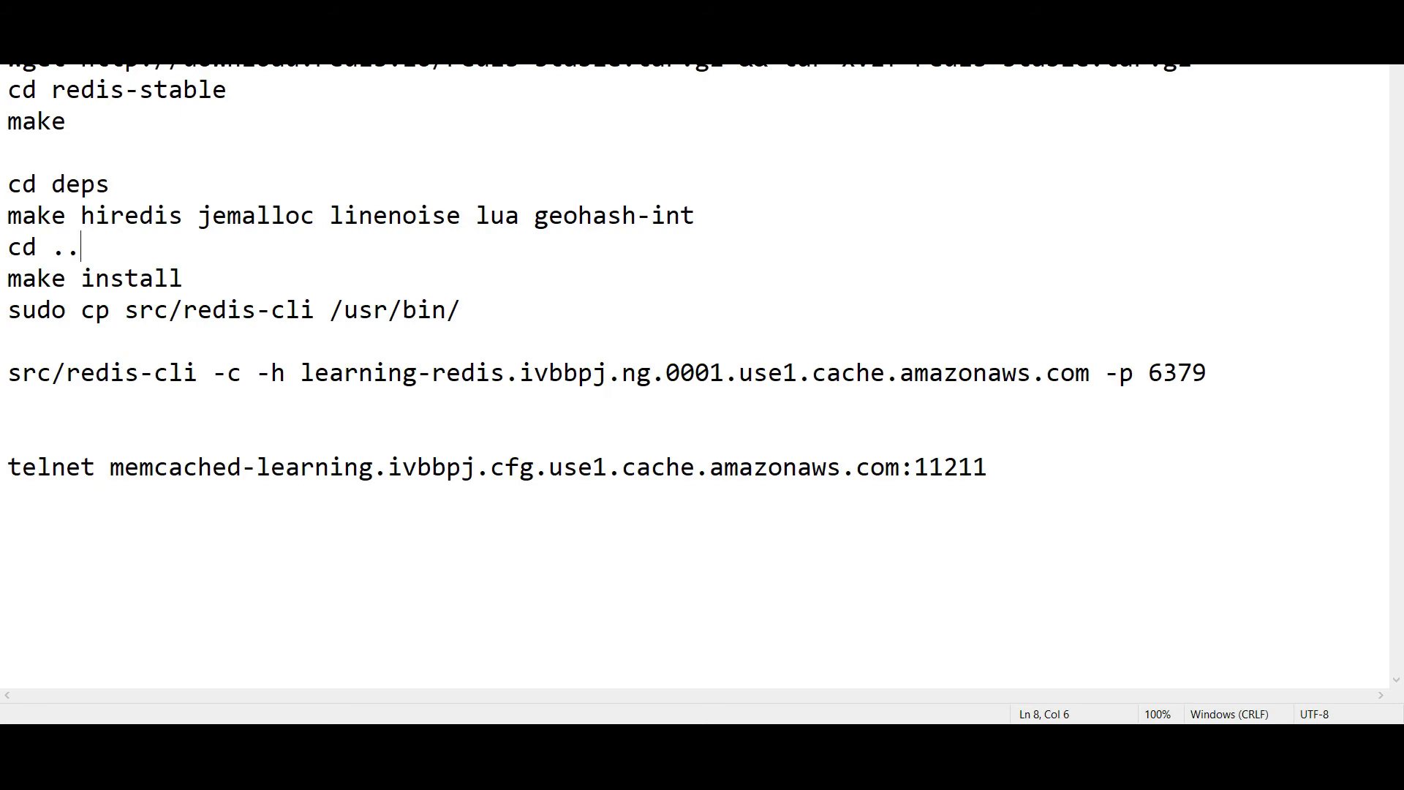
In the redis-cli session connected to learning-redis, set the key age to 78 and read it back
drag(471, 306, 7, 183)
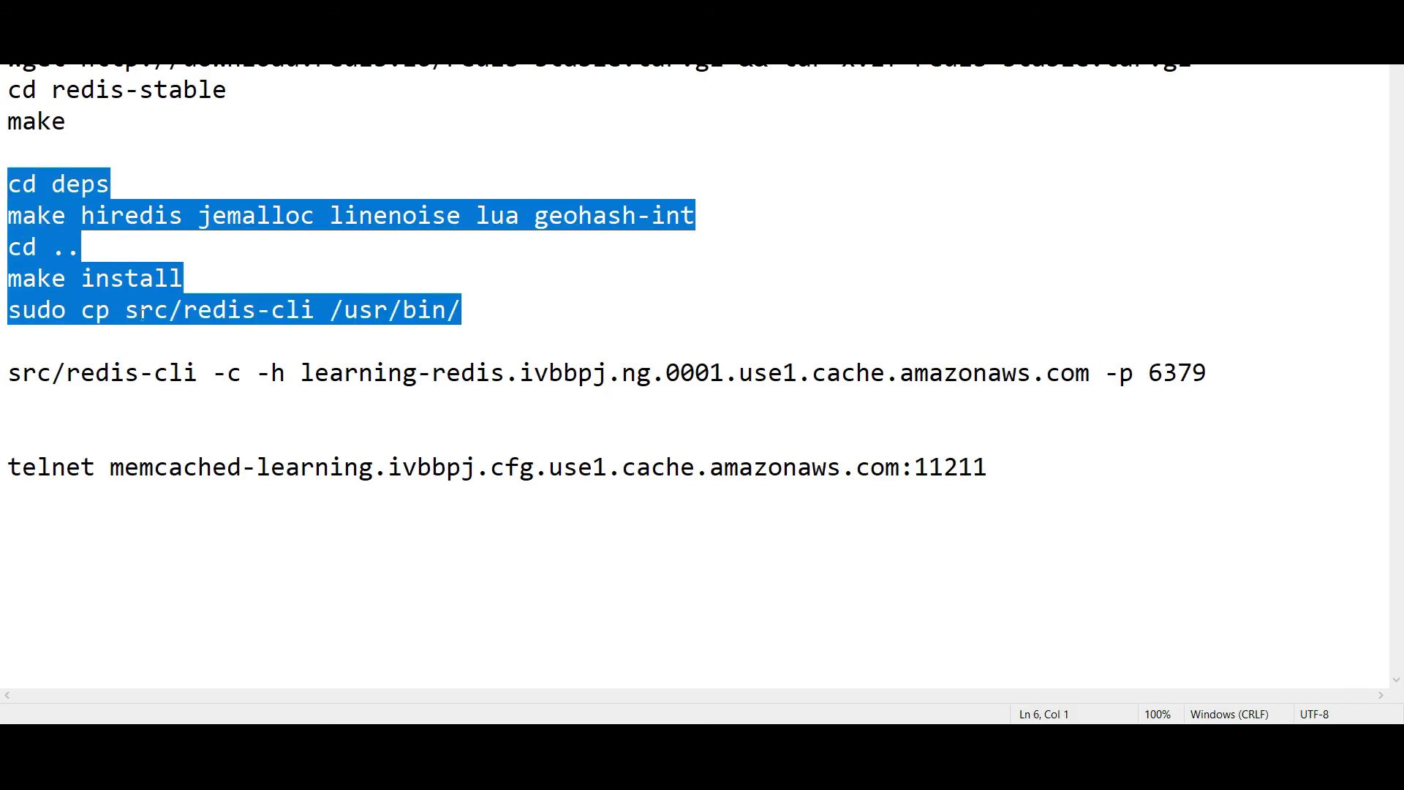
drag(9, 373, 145, 366)
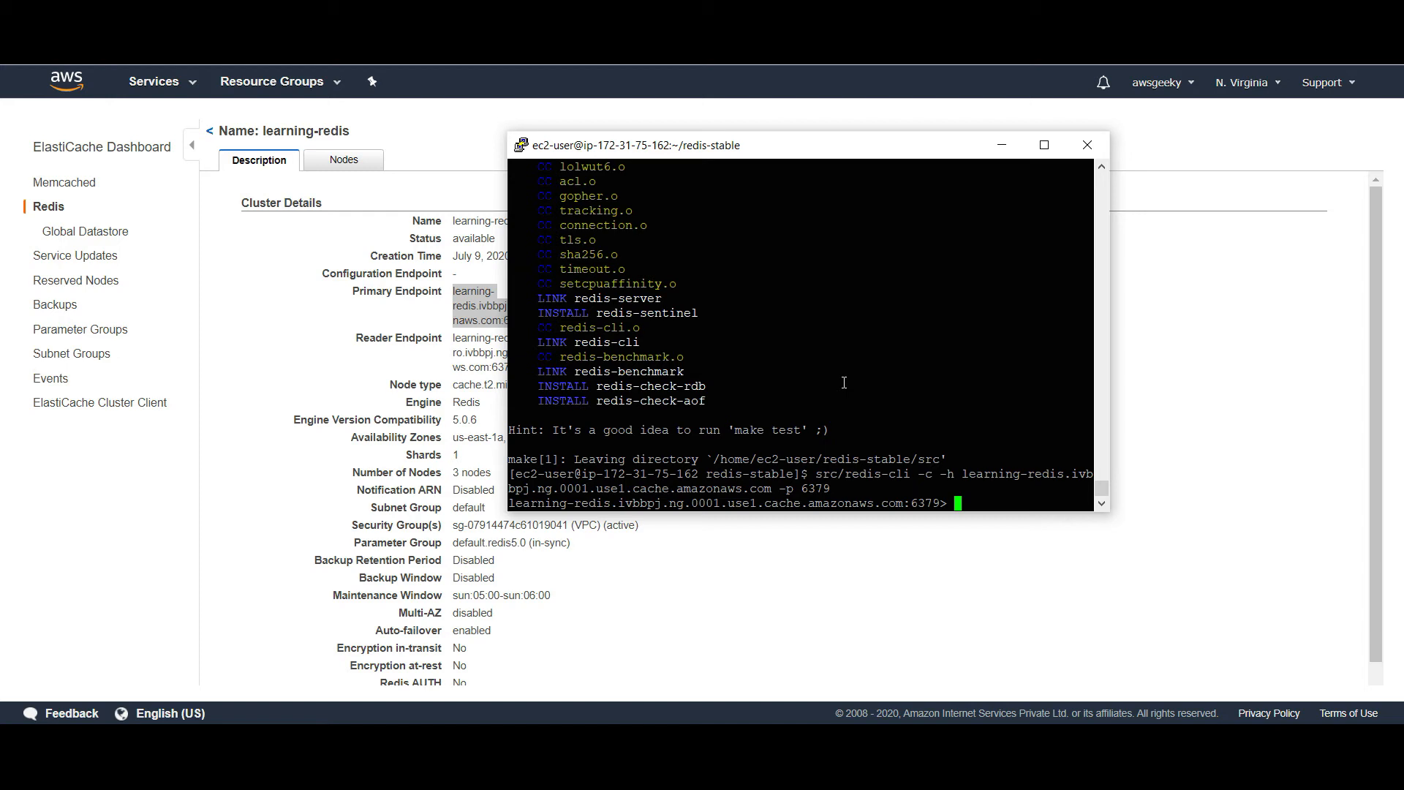
text(set age 78)
key(Return)
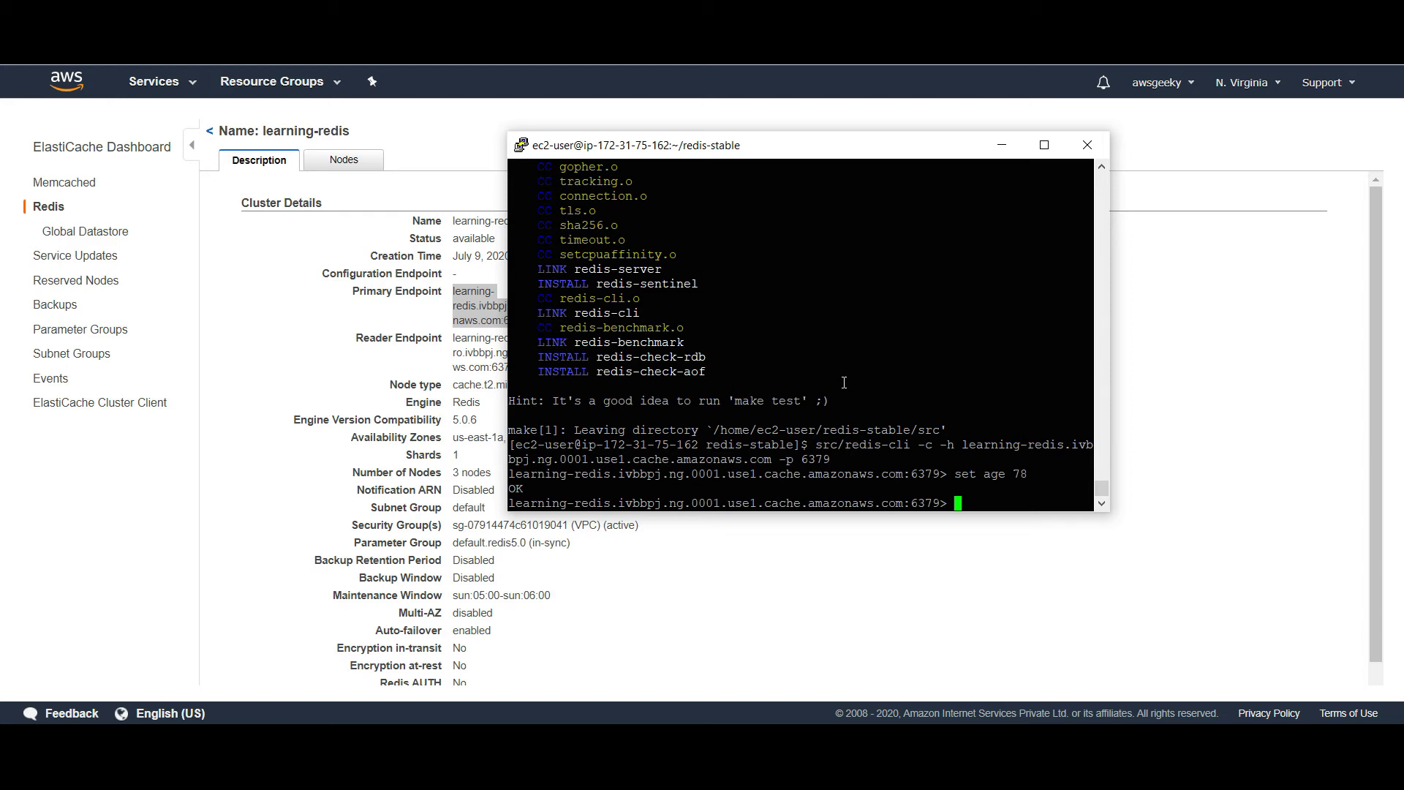
text(get age)
key(Return)
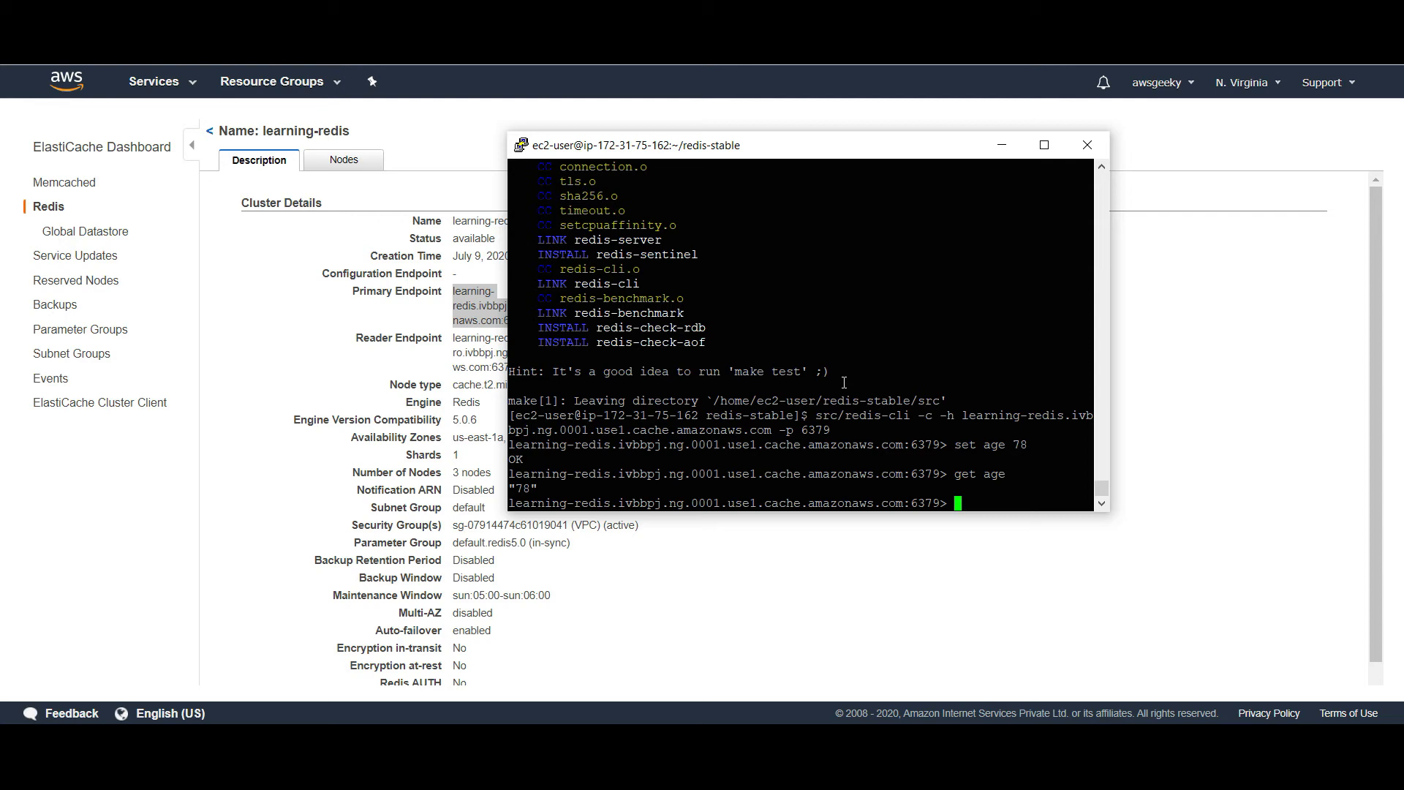
Review the installation and redis-cli commands in the Notepad notes, and return to the ElastiCache console
click(474, 379)
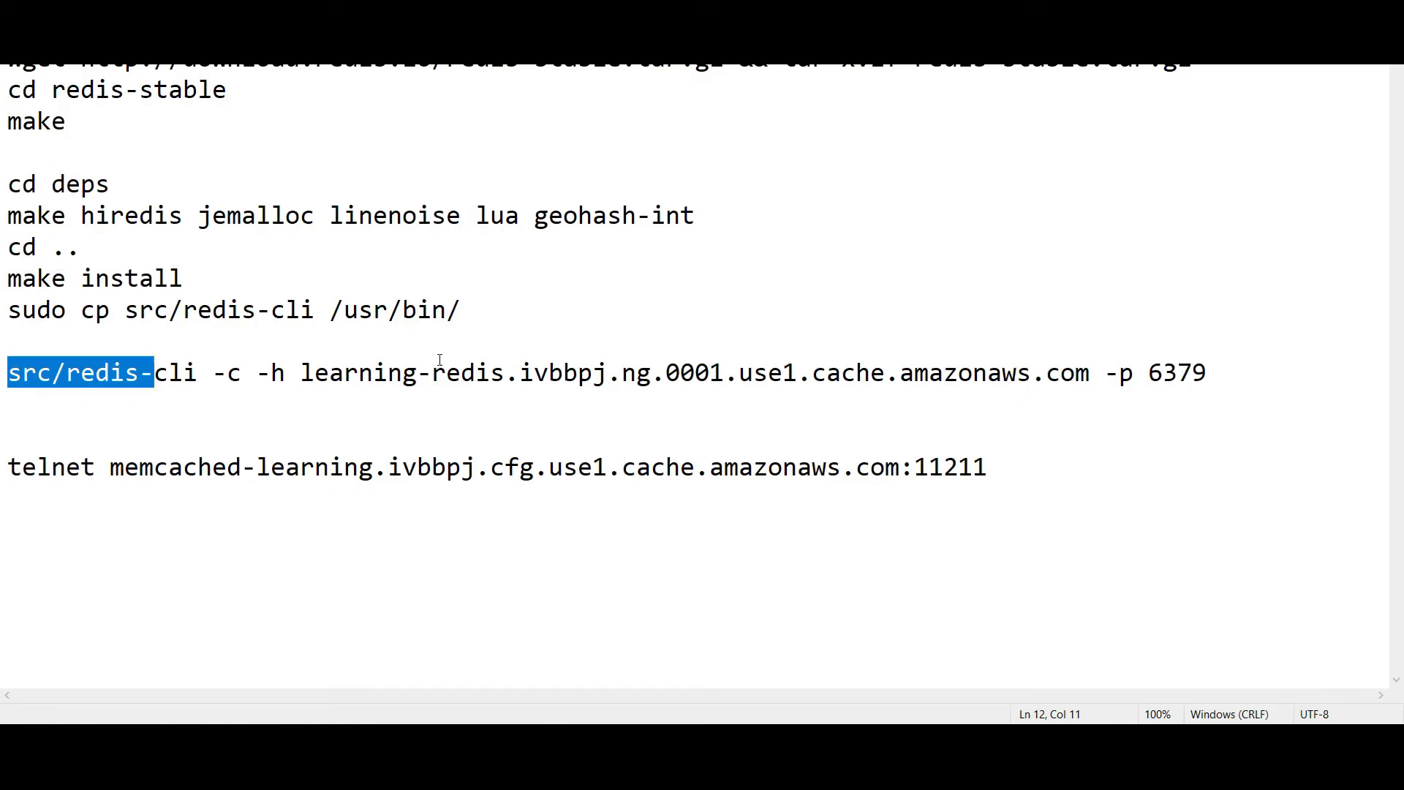
click(440, 359)
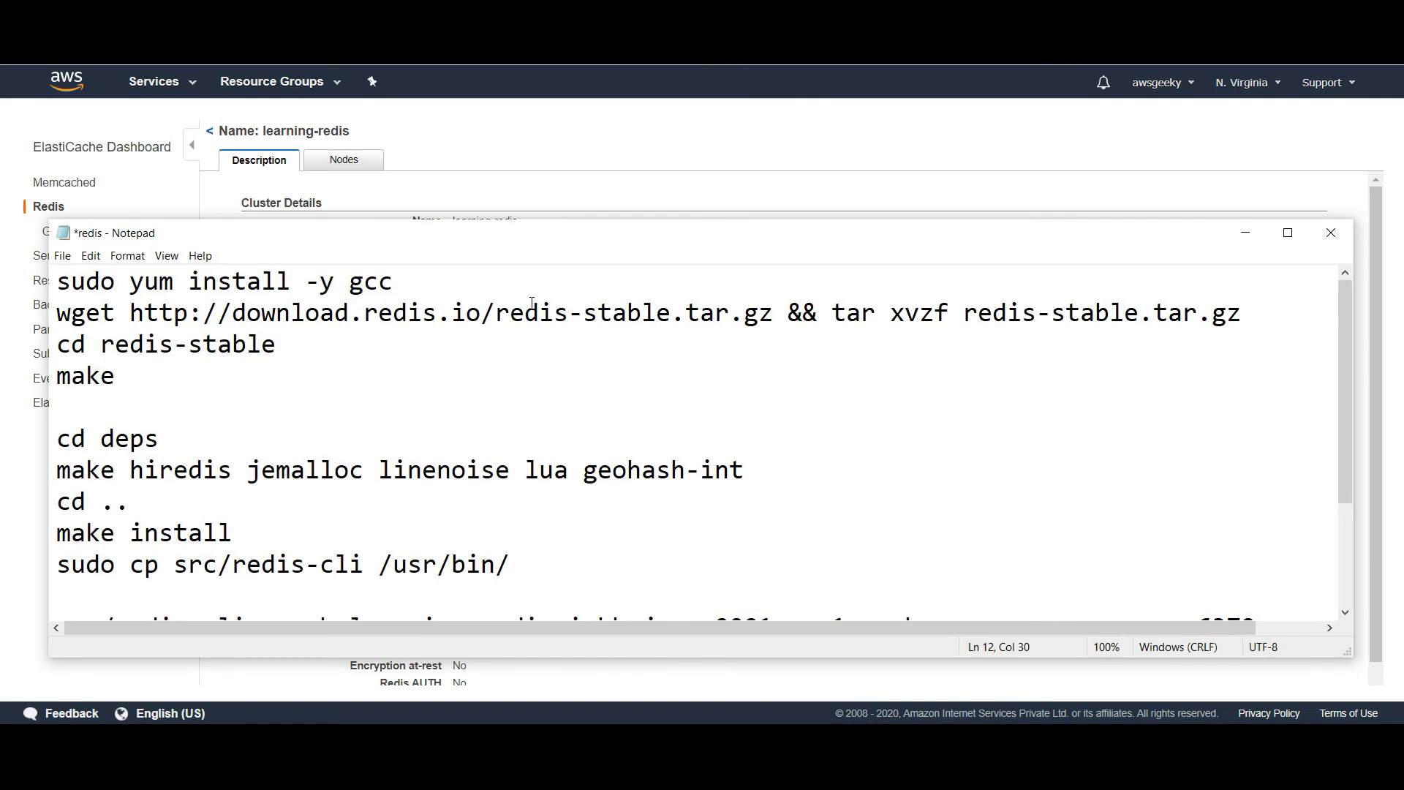
click(528, 304)
click(1239, 233)
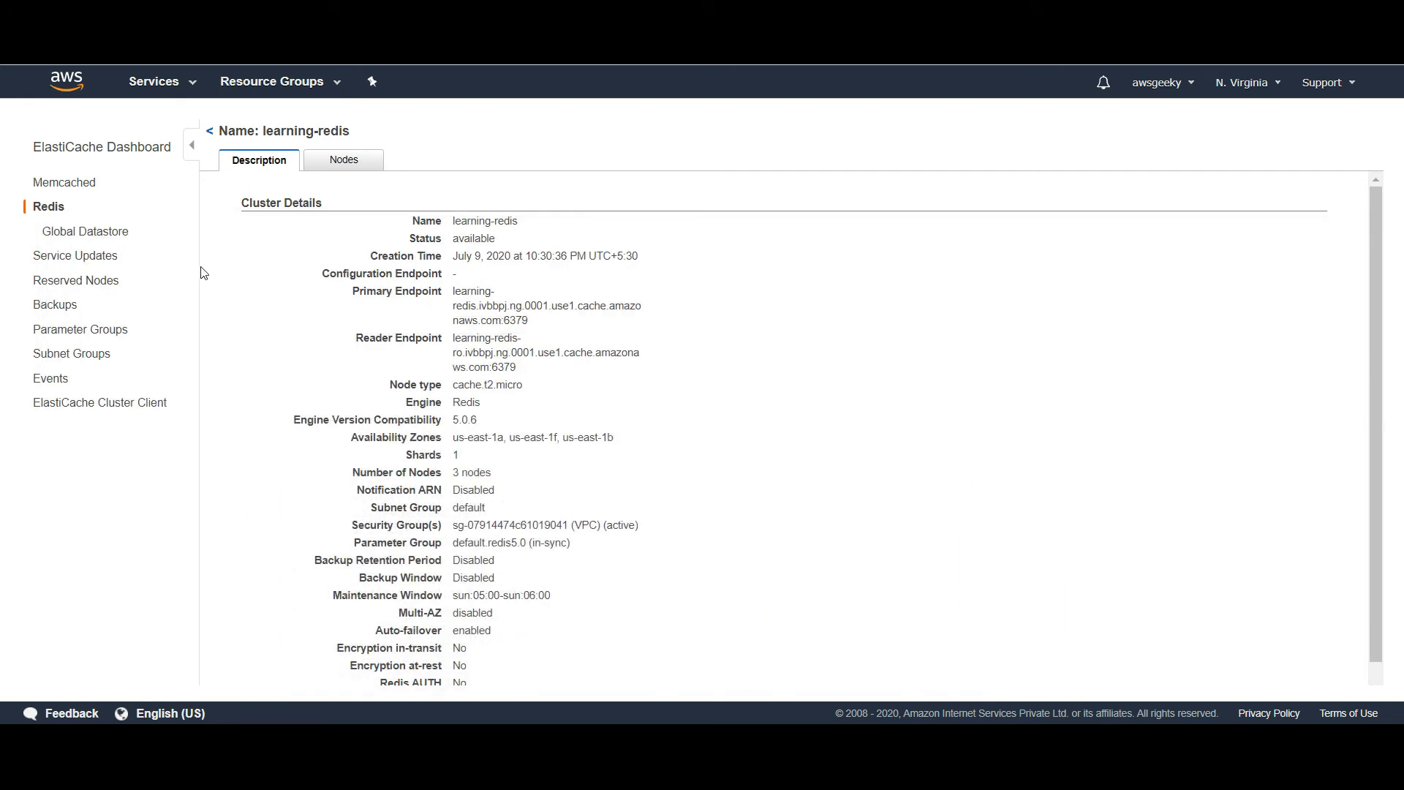
Go to the list of Redis clusters, select learning-redis and examine the actions available for it
click(44, 210)
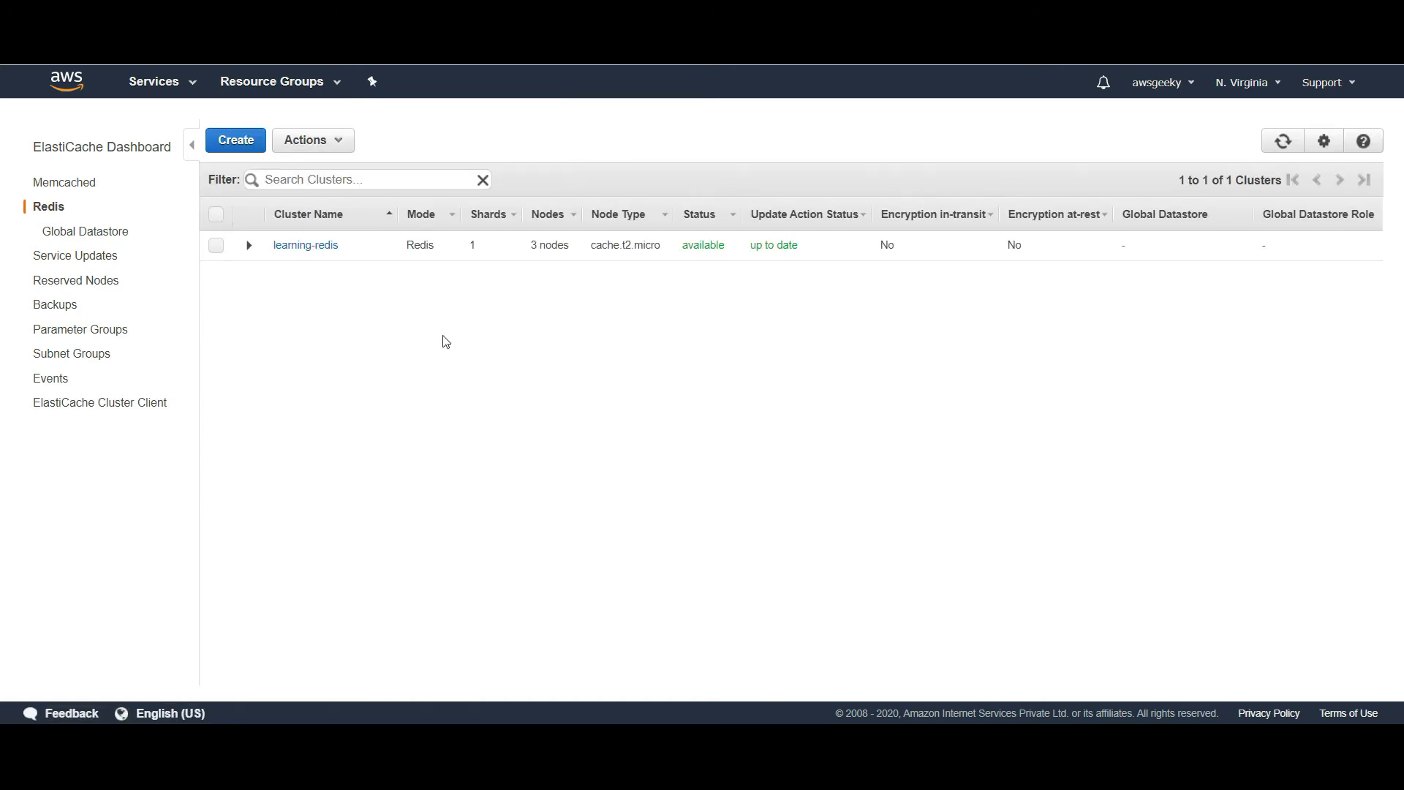
click(343, 140)
click(596, 401)
click(217, 246)
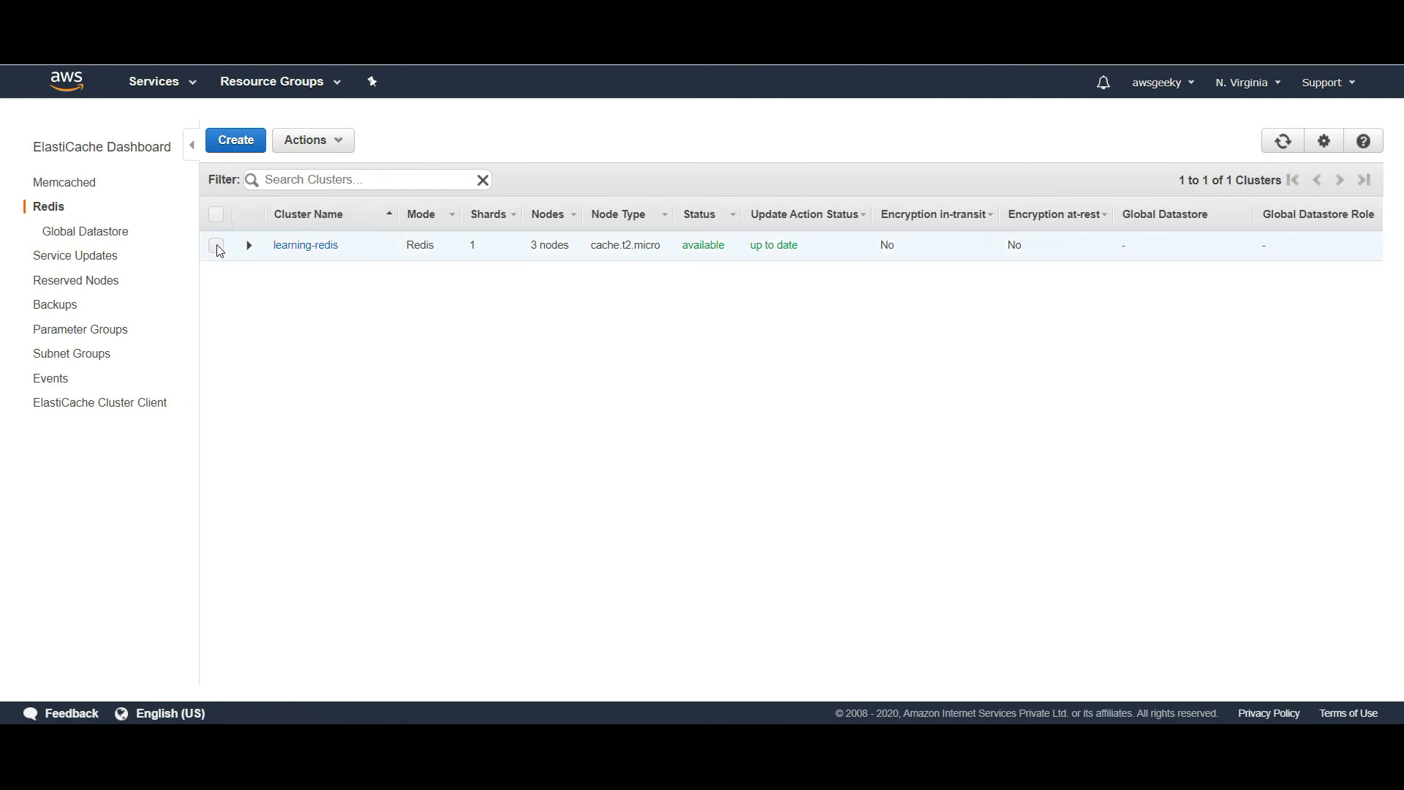
click(337, 145)
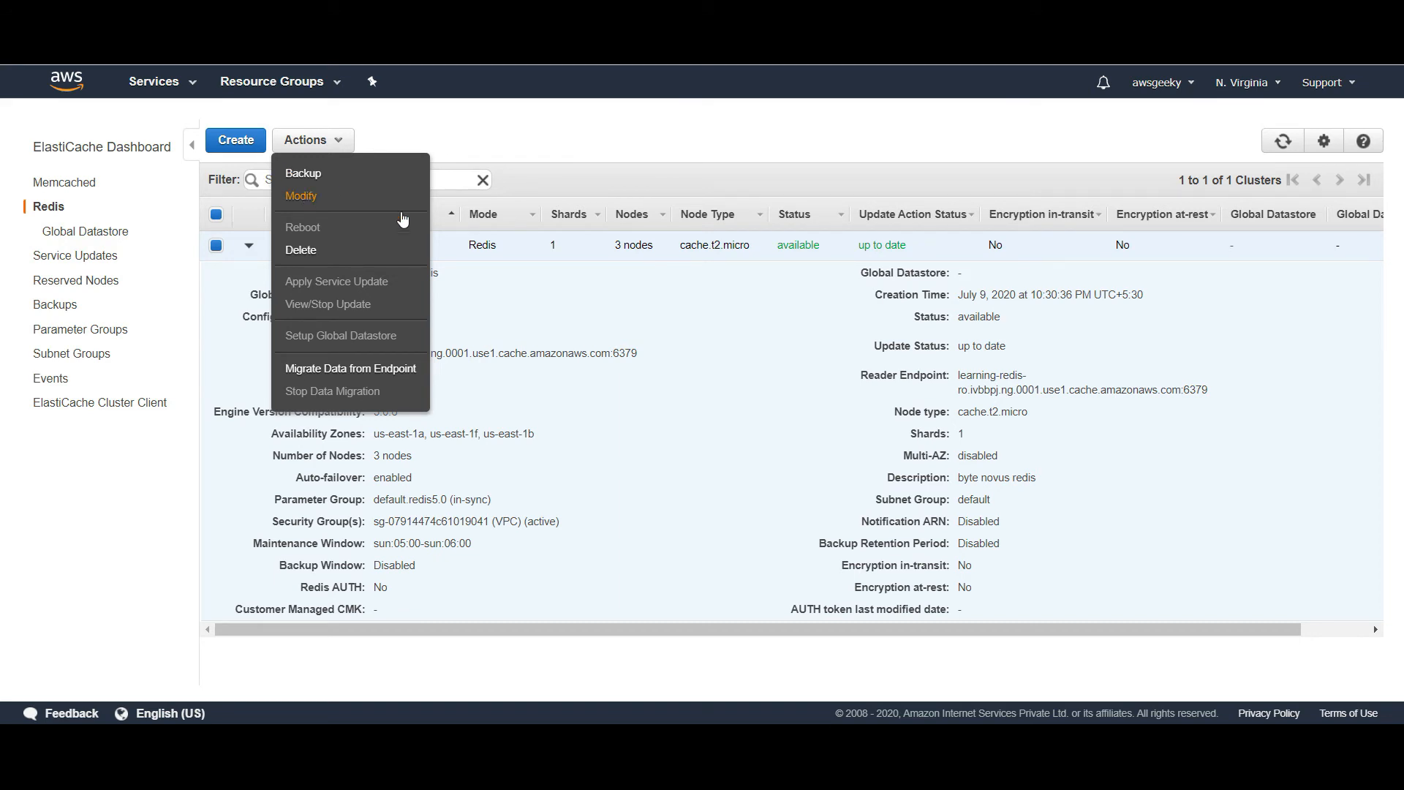
click(880, 396)
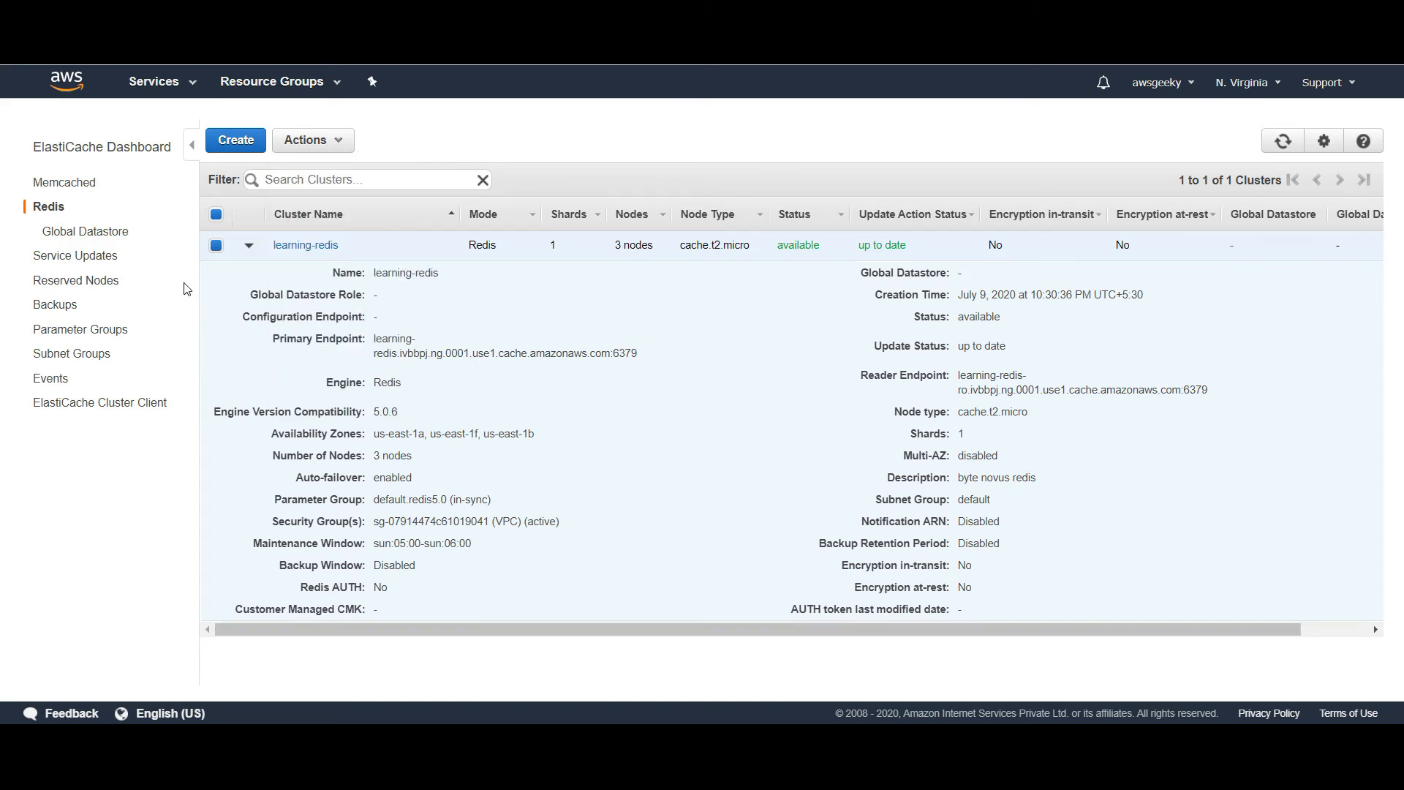
Start creating a Global Datastore, checking the existing-cluster option but keeping Create New regional cluster for the primary in US East (N. Virginia)
click(79, 236)
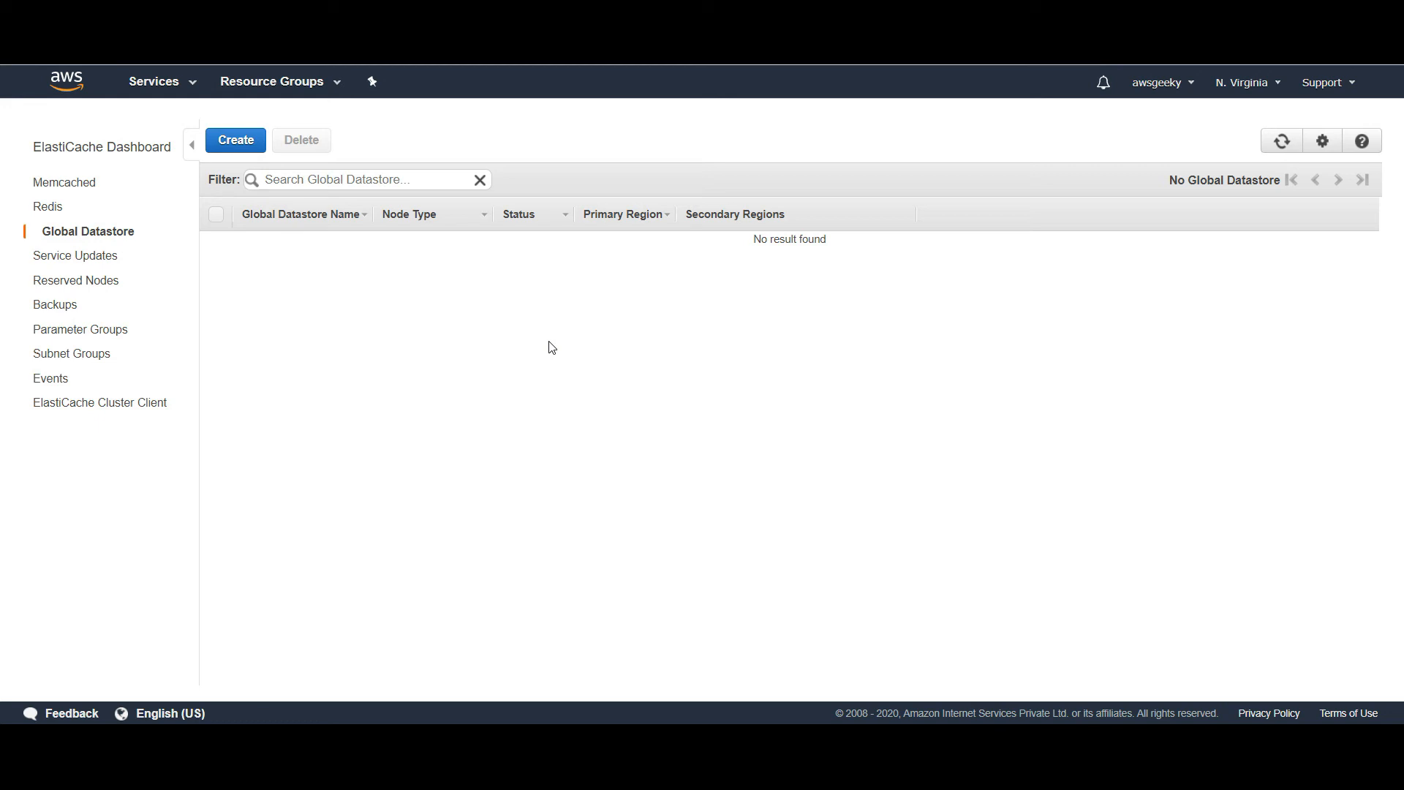
click(243, 144)
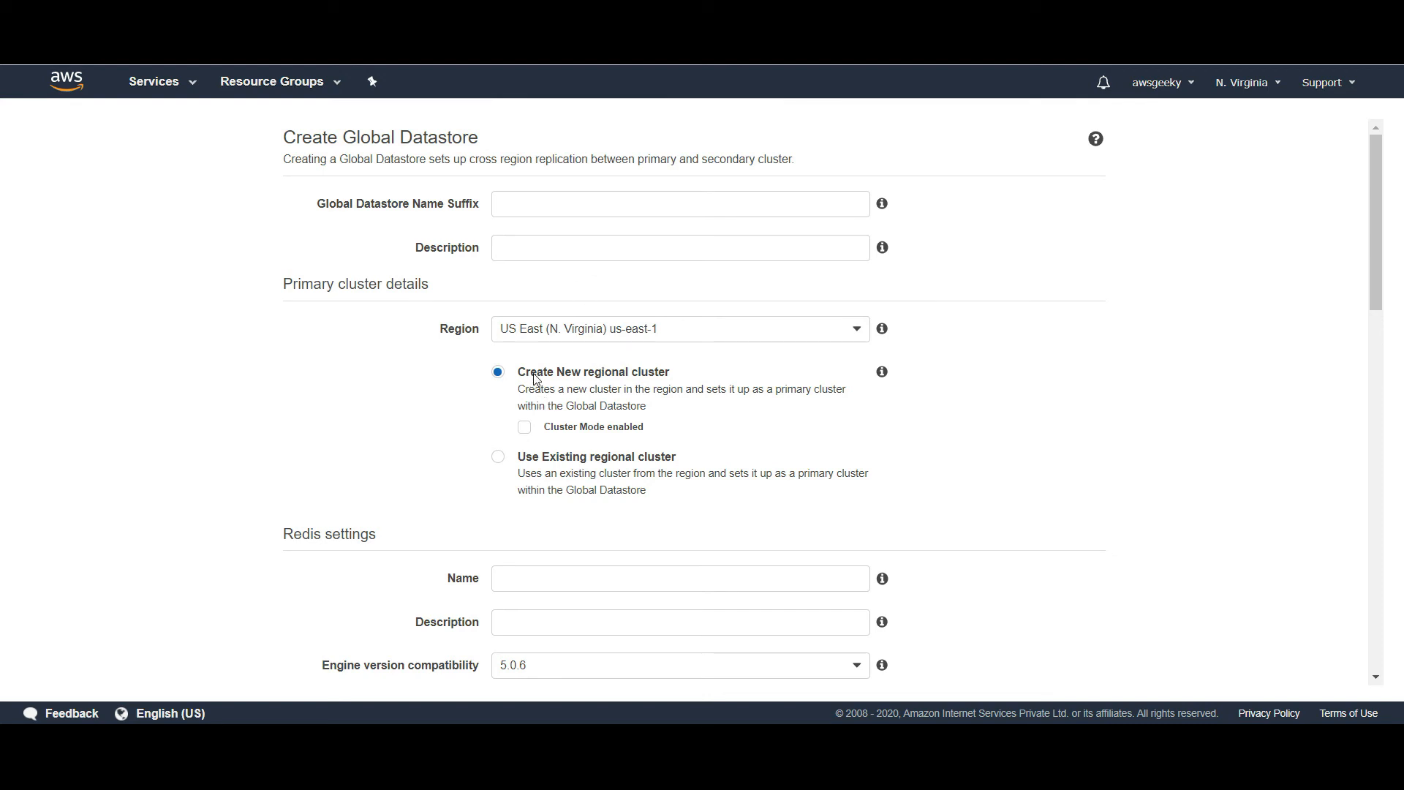
click(497, 461)
click(613, 515)
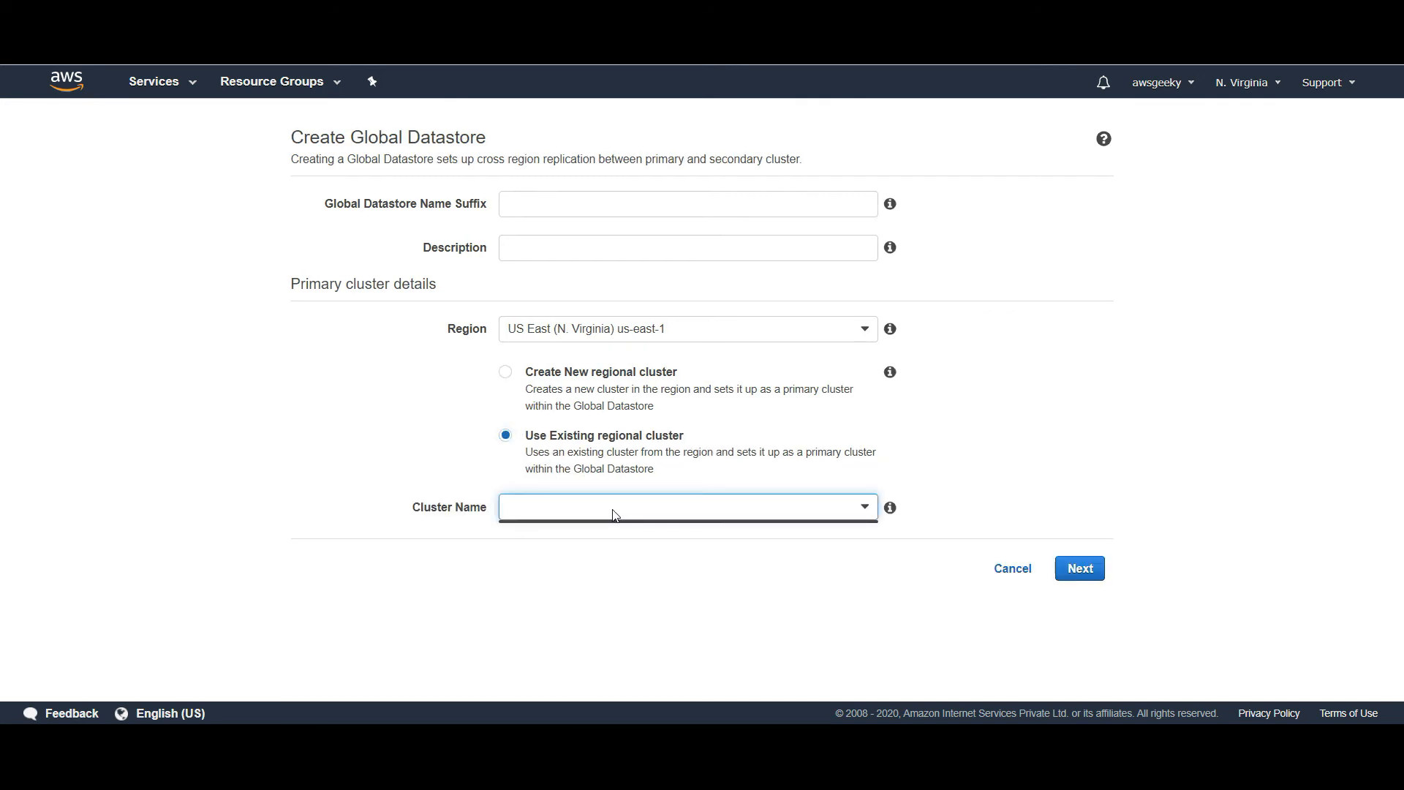
click(512, 374)
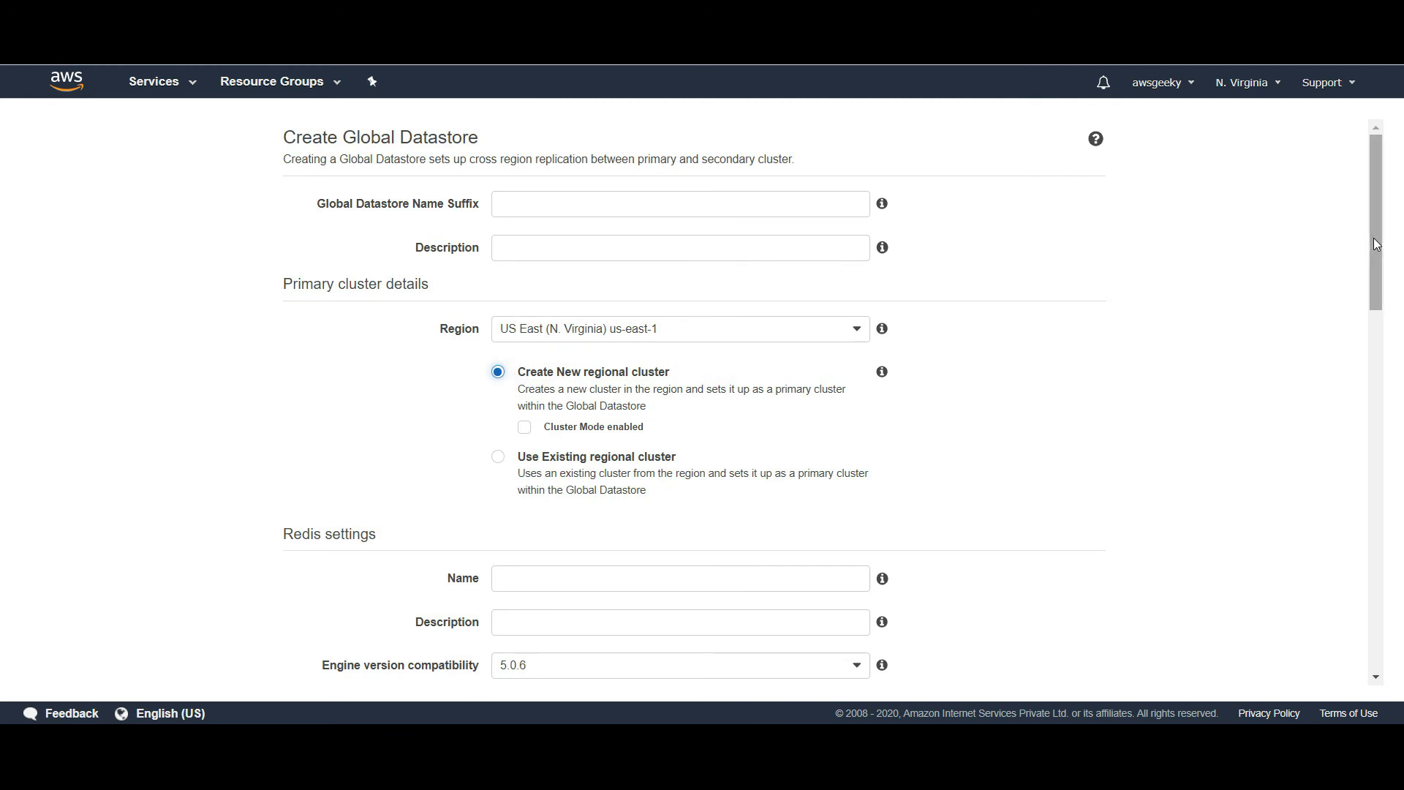
Review the new primary cluster's Redis, backup and maintenance settings, and try to continue without entering any names
drag(1376, 243, 1389, 360)
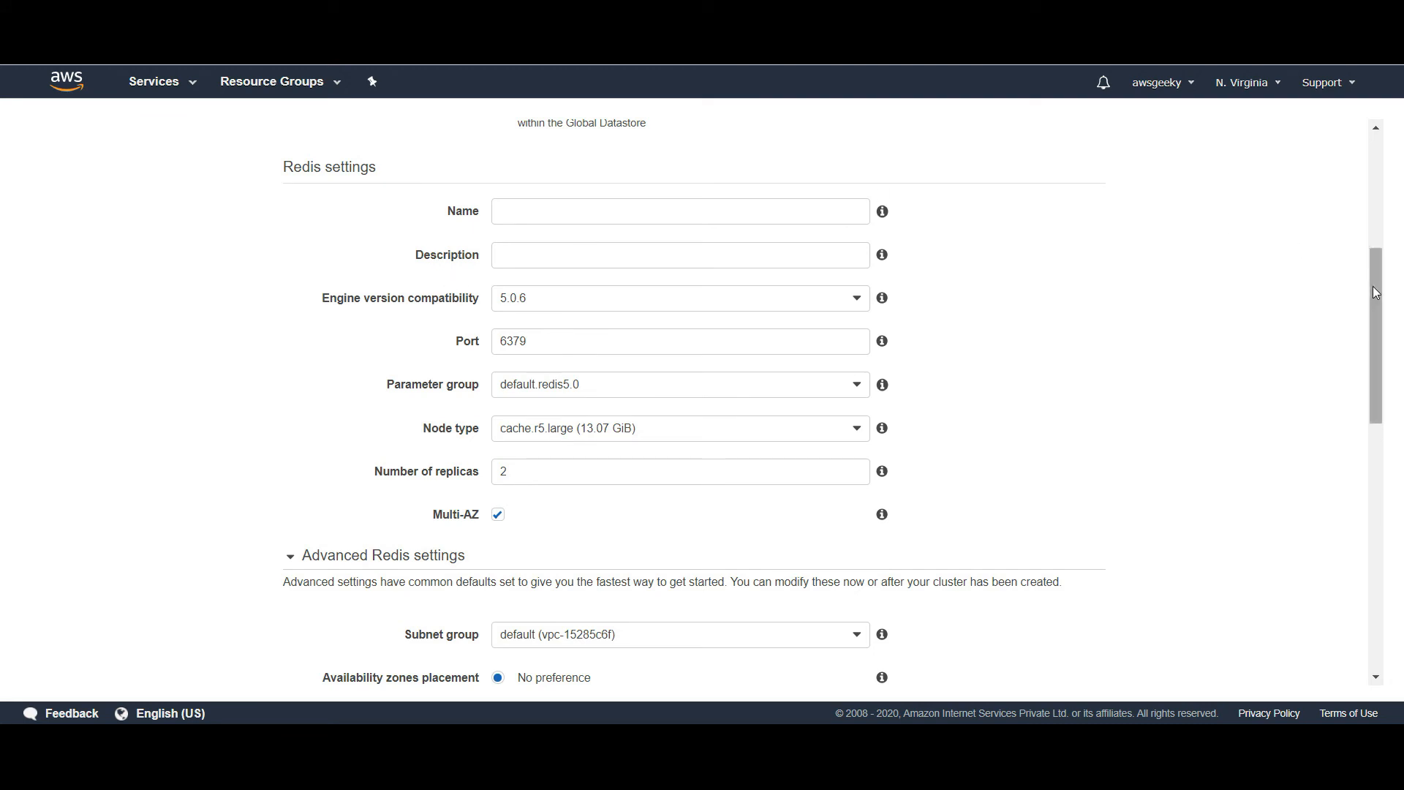
drag(1371, 287, 1365, 322)
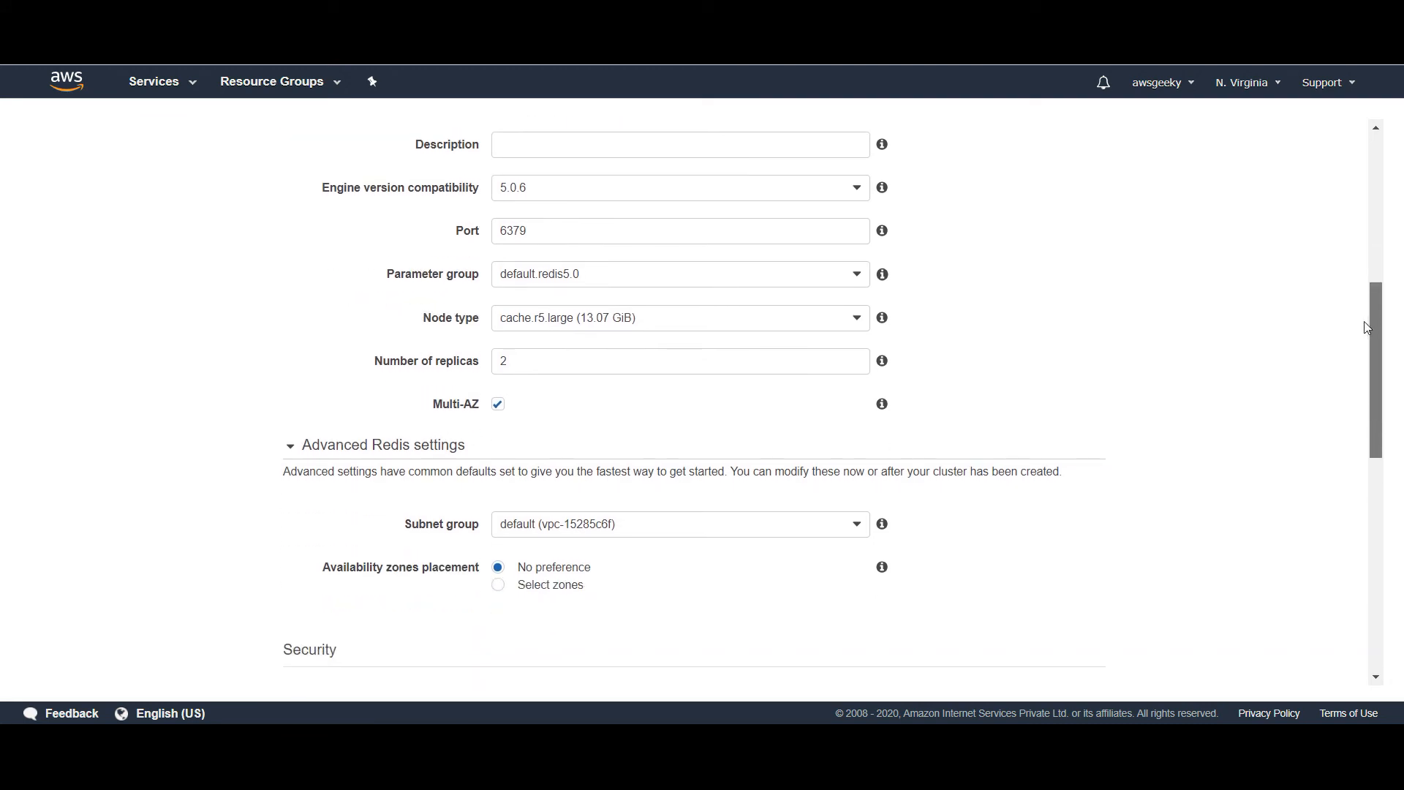
drag(1367, 327, 1358, 572)
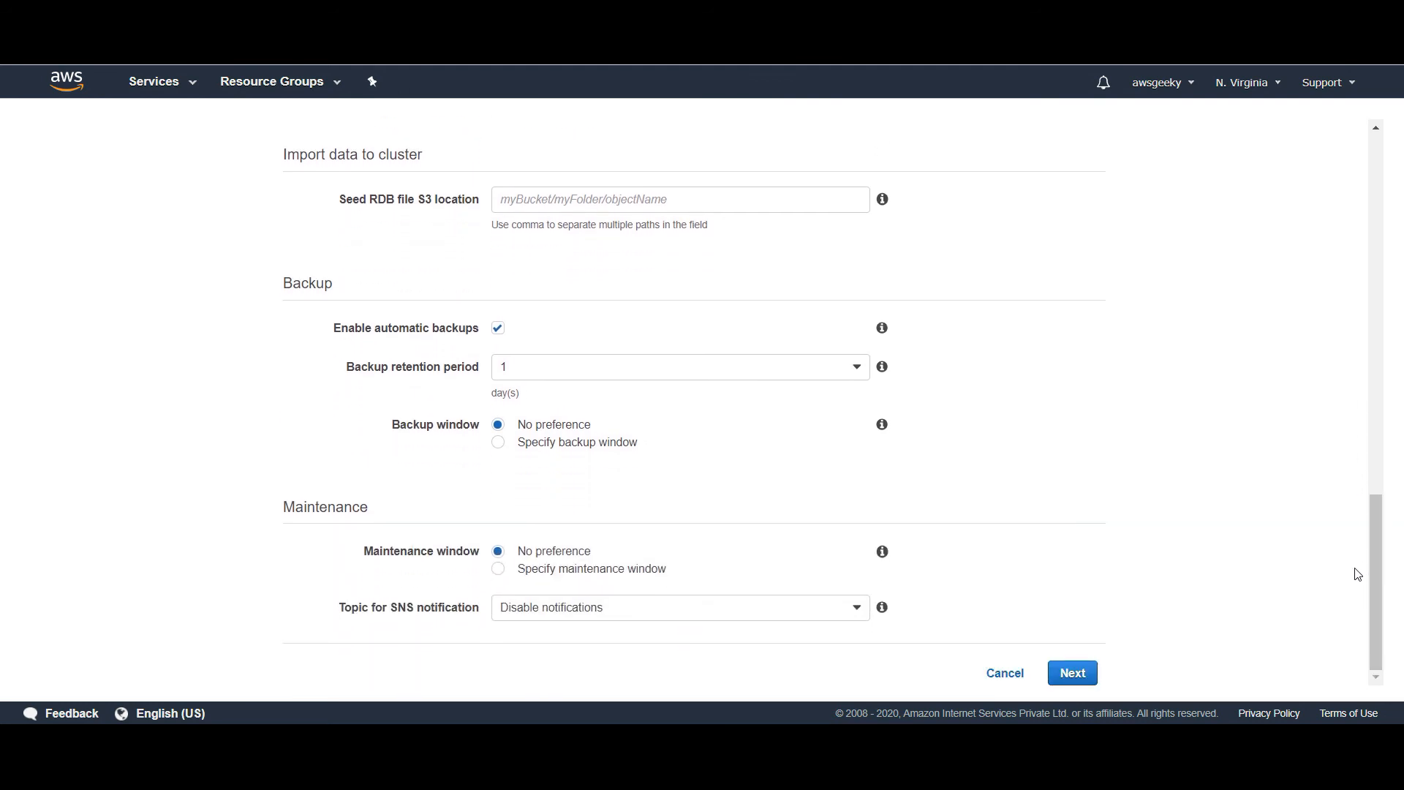
click(1089, 675)
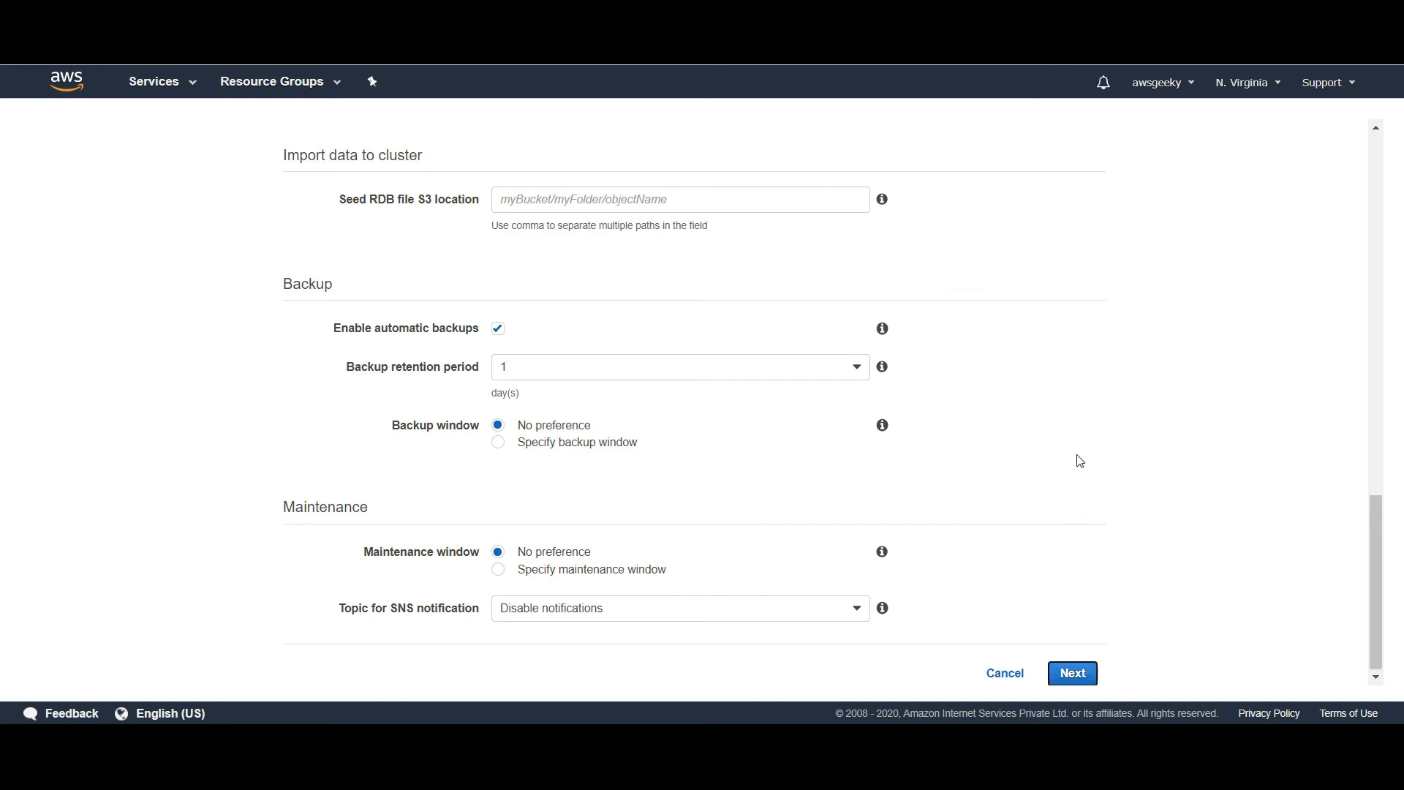
drag(1378, 522, 1366, 157)
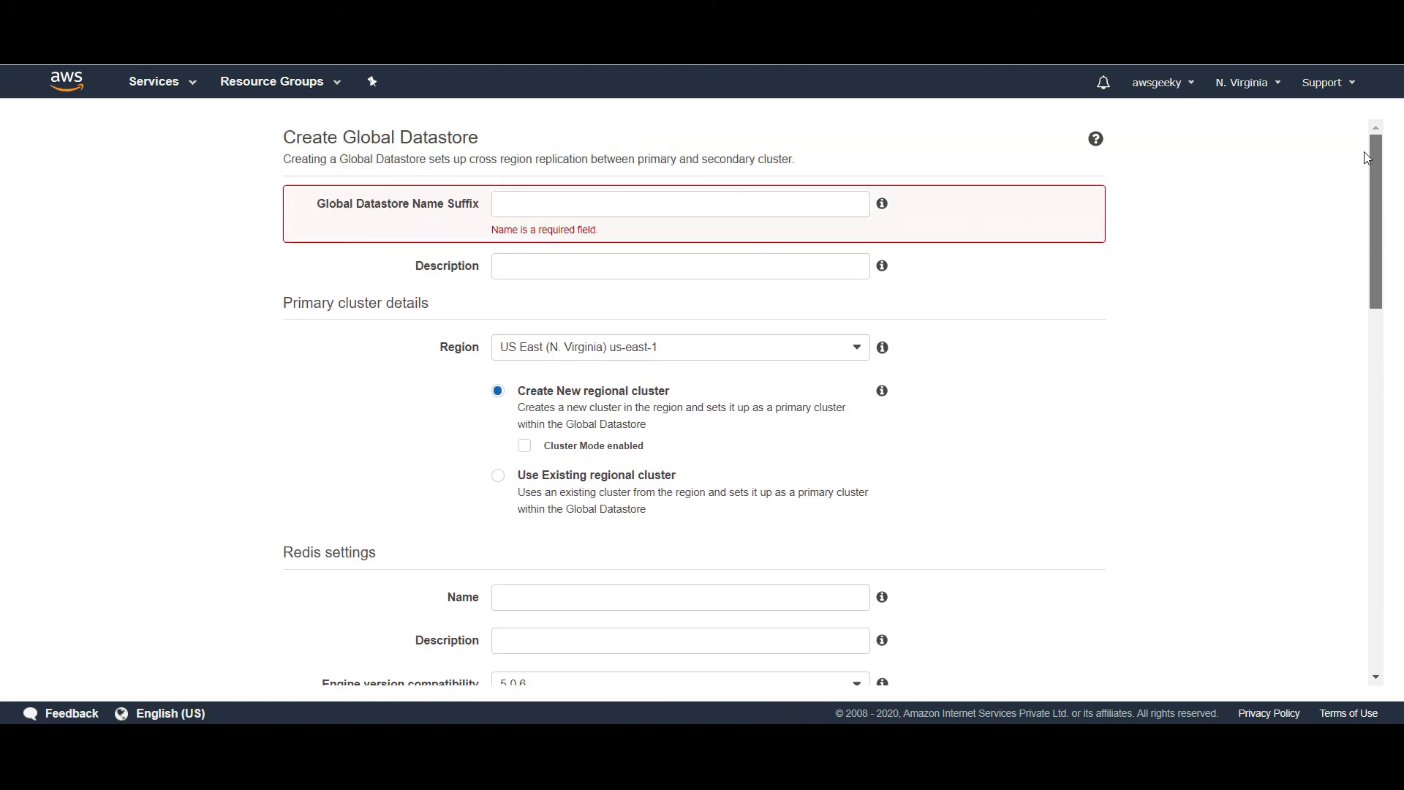
Set the Global Datastore name suffix to global and its description to tet
click(606, 204)
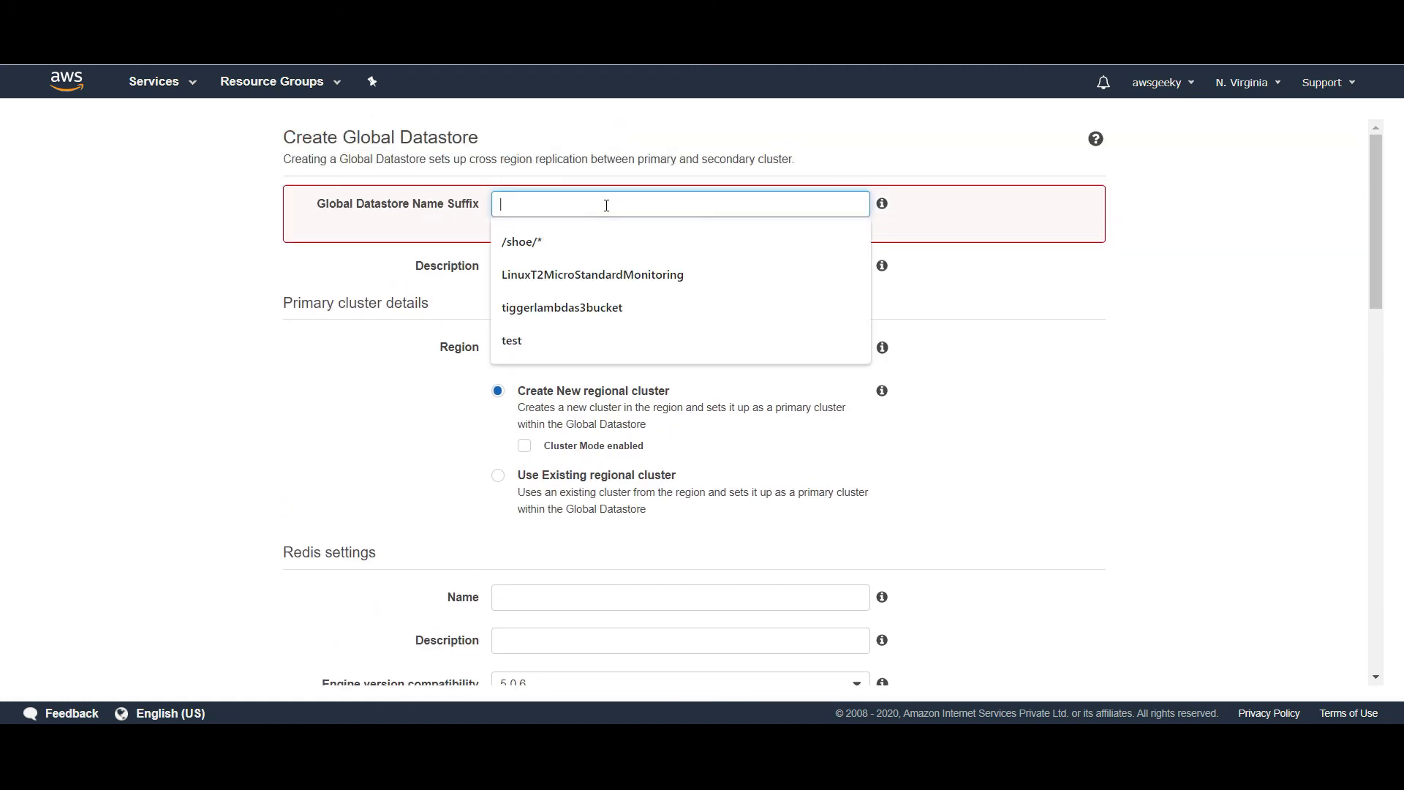
text(global)
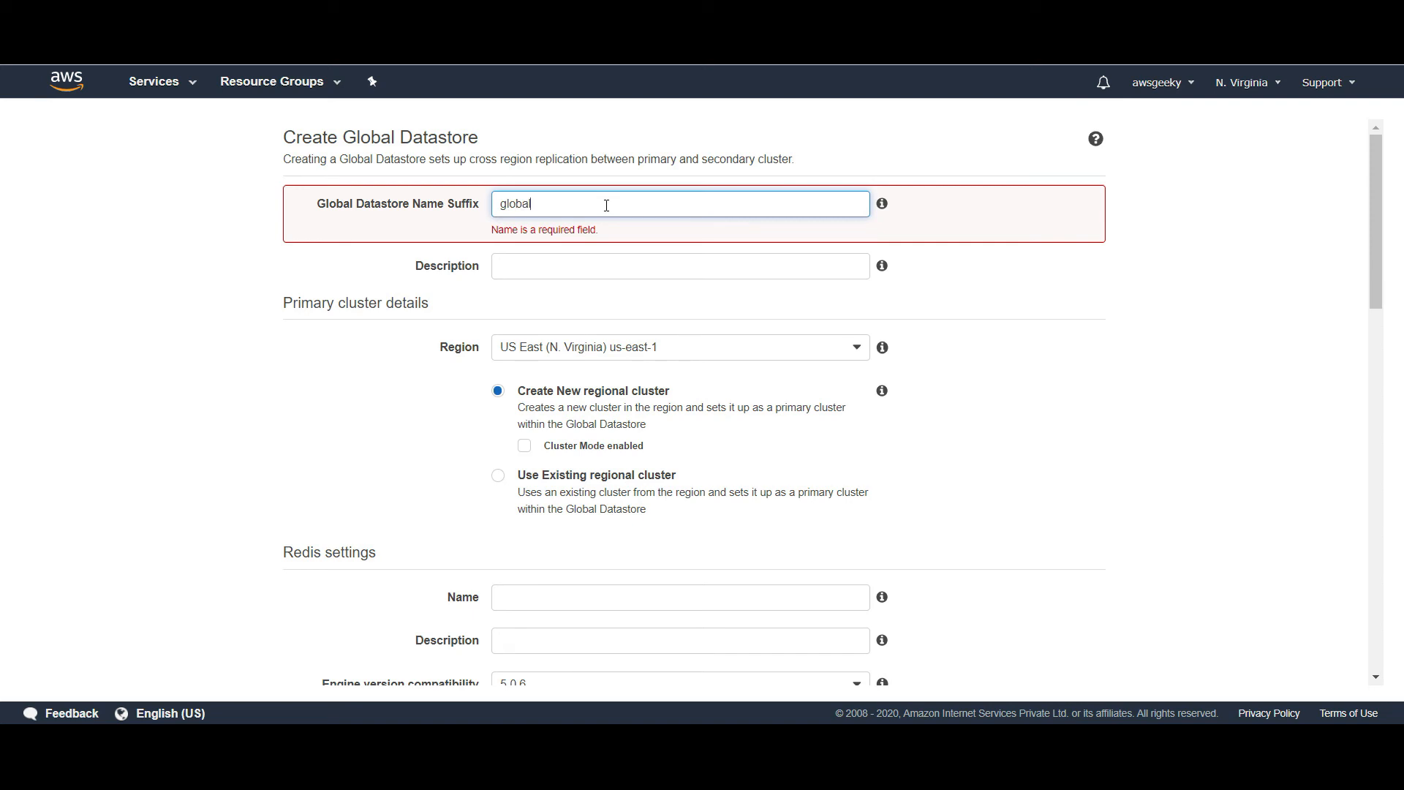
click(558, 259)
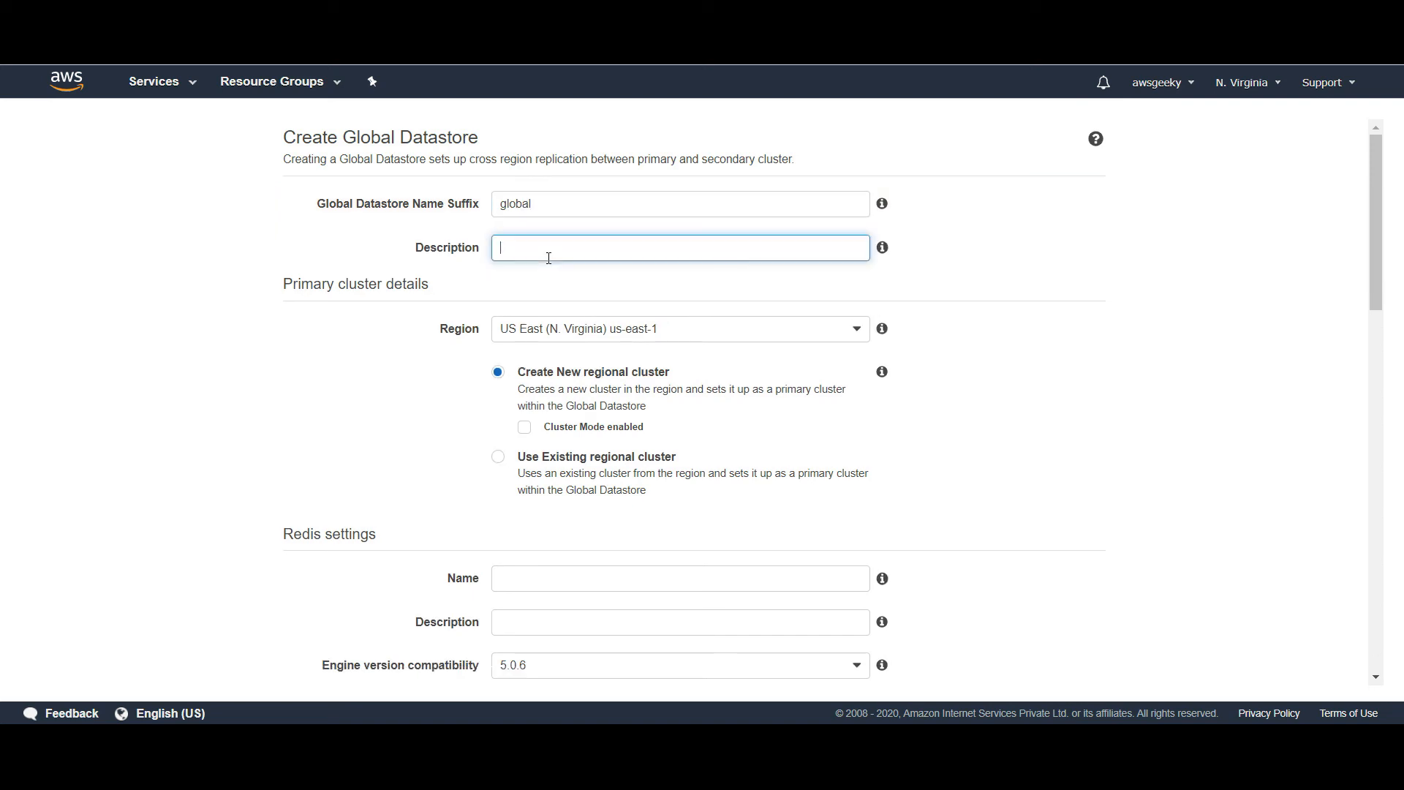
text(tet)
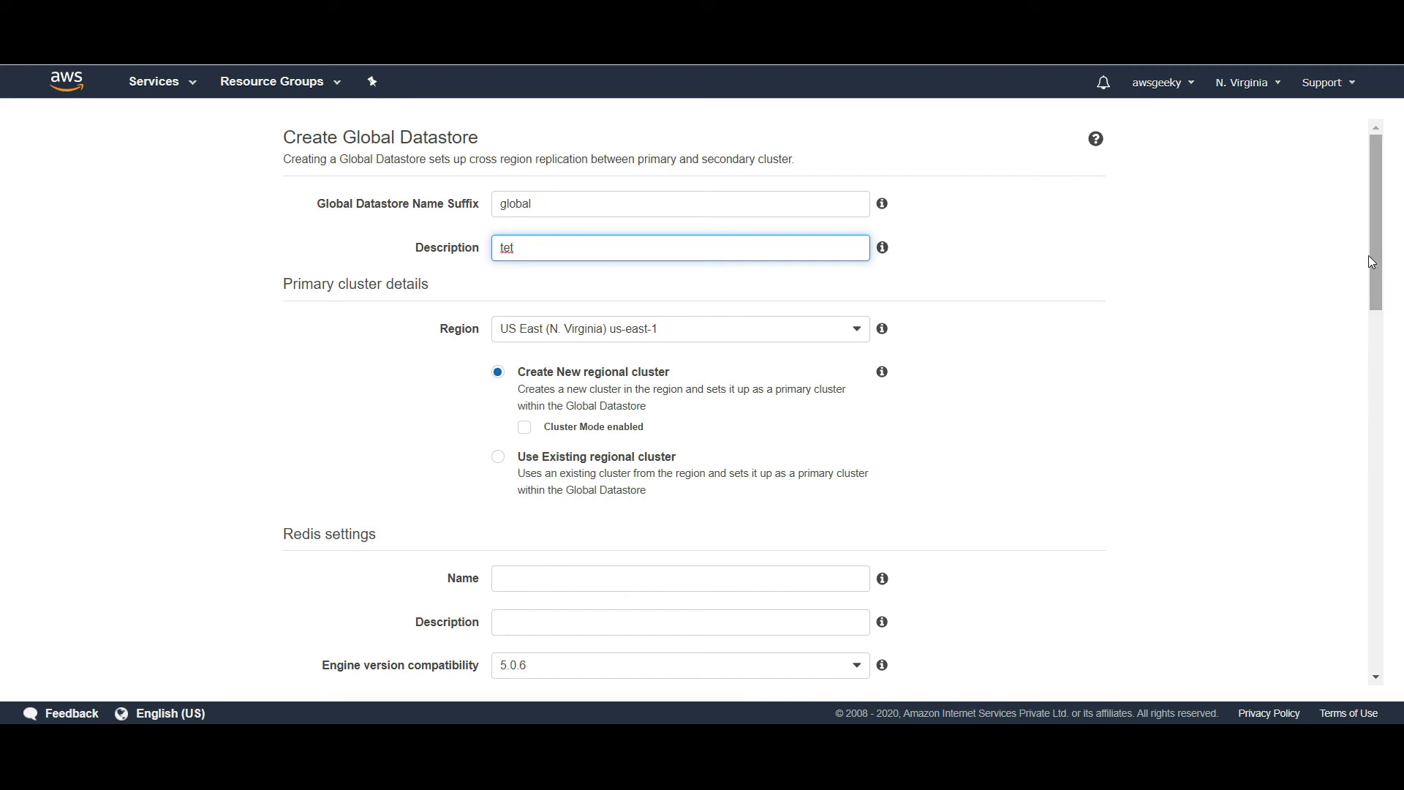
Name the primary Redis cluster "global redis rep" and try to continue to the next page
drag(1382, 256, 1381, 359)
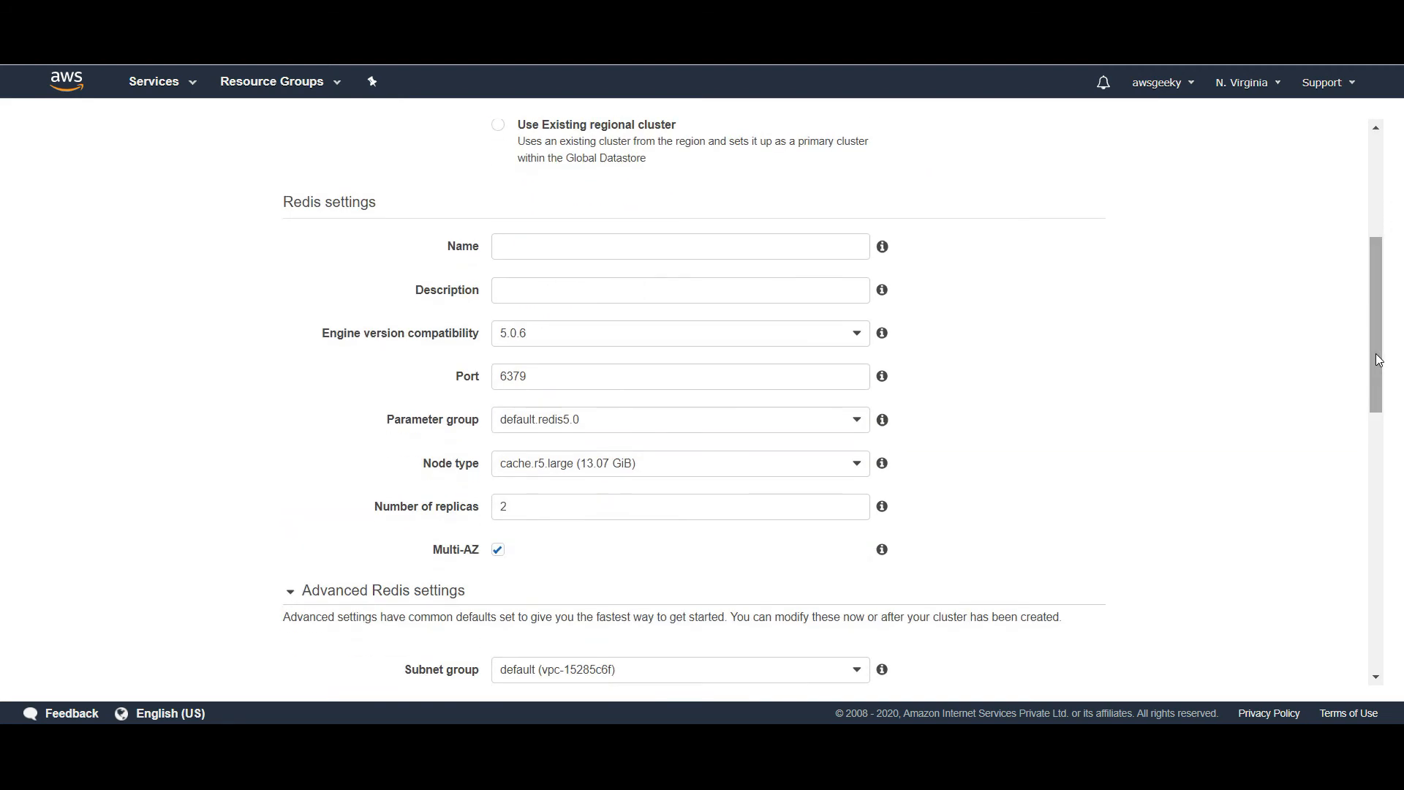
click(658, 250)
text(g)
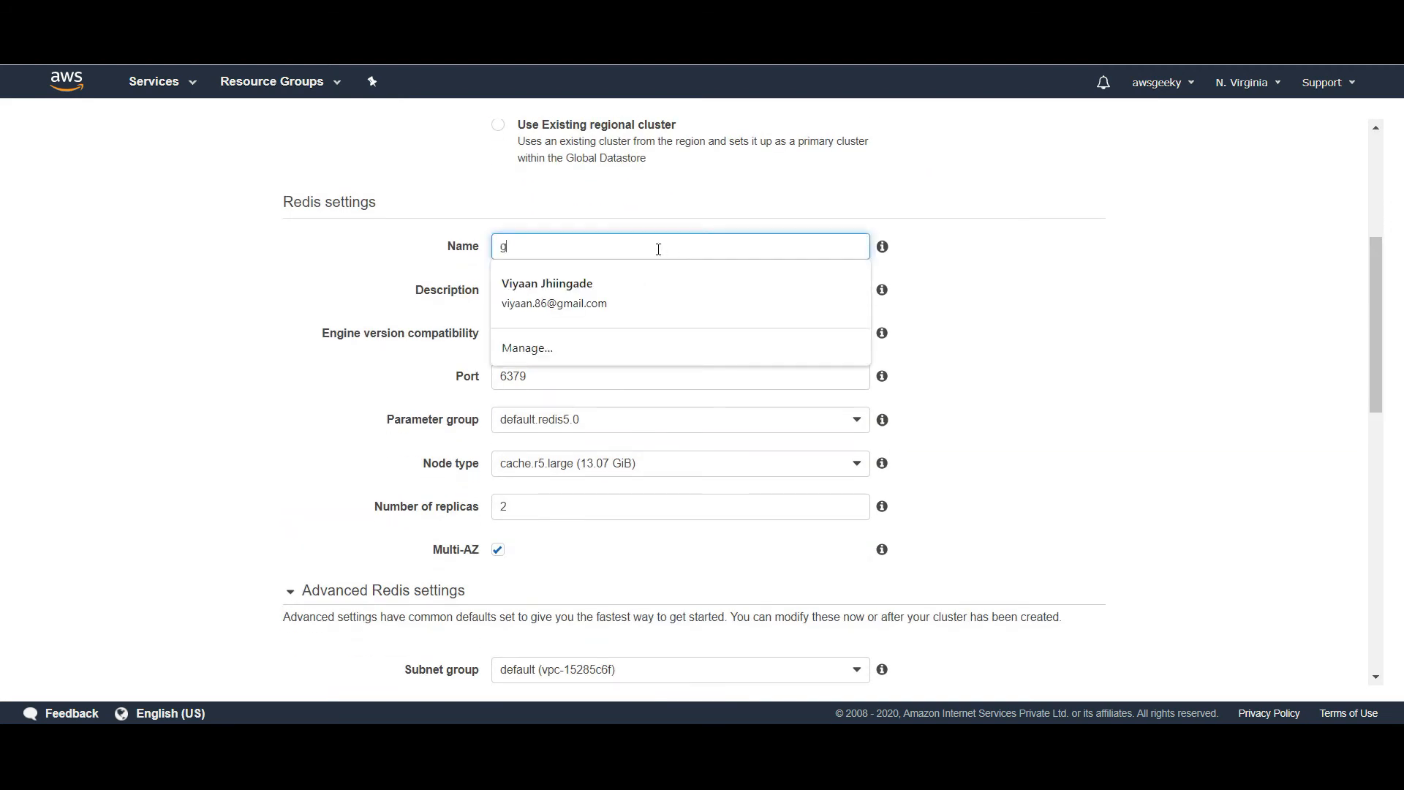
text(lobal)
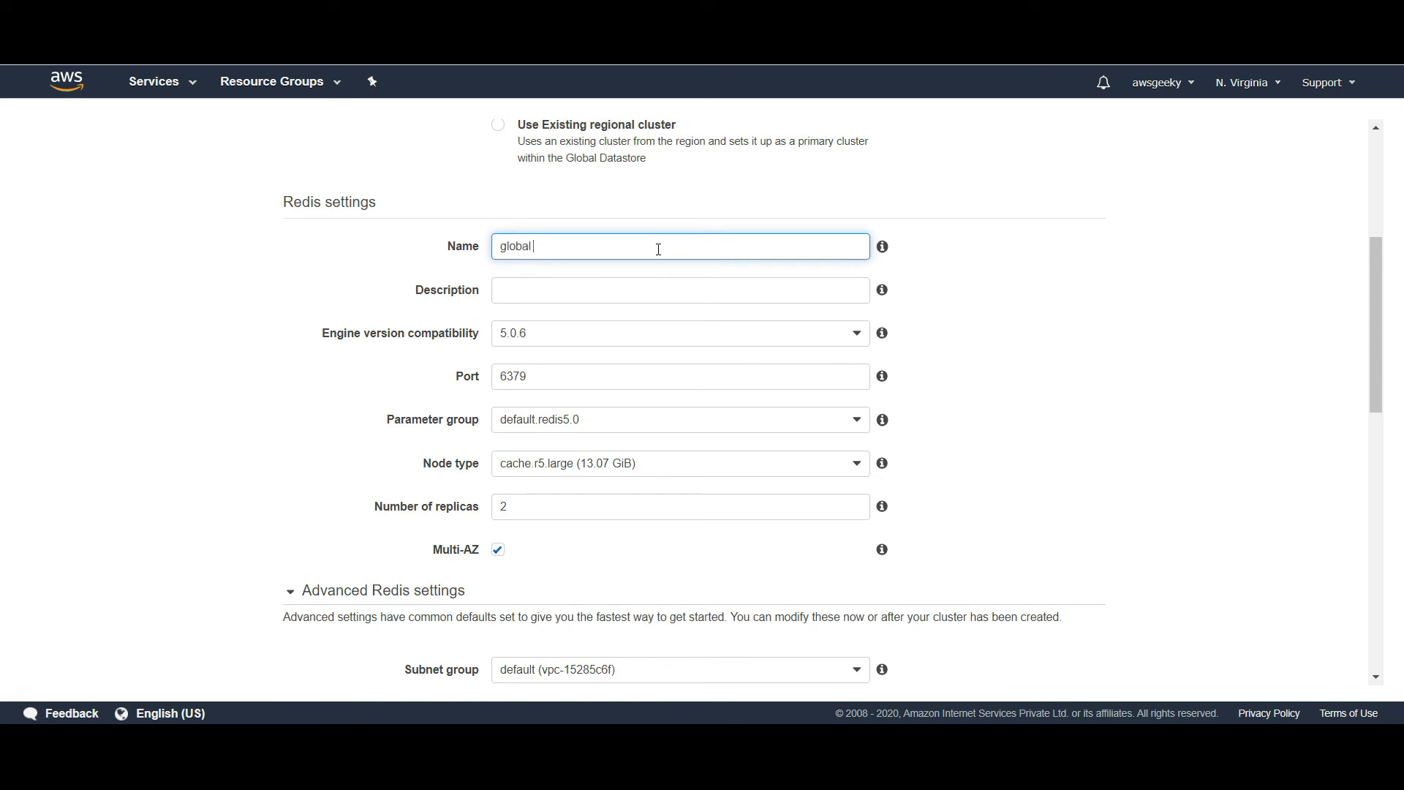
text( redis rep)
click(1049, 454)
drag(1374, 327, 1329, 638)
click(1077, 678)
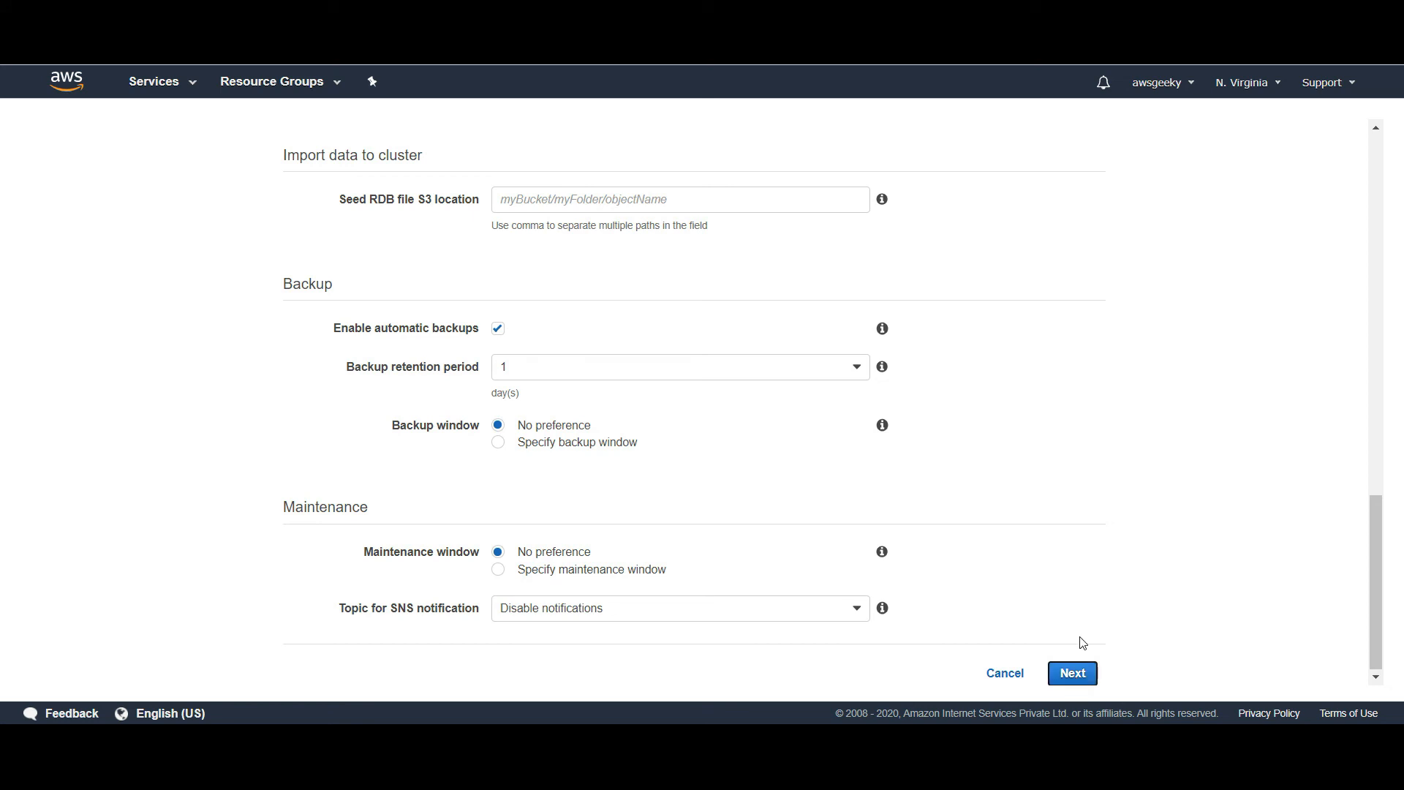
Correct the primary Redis cluster's name to use only letters, digits or hyphens, and continue to the secondary cluster settings
drag(1378, 548, 1364, 231)
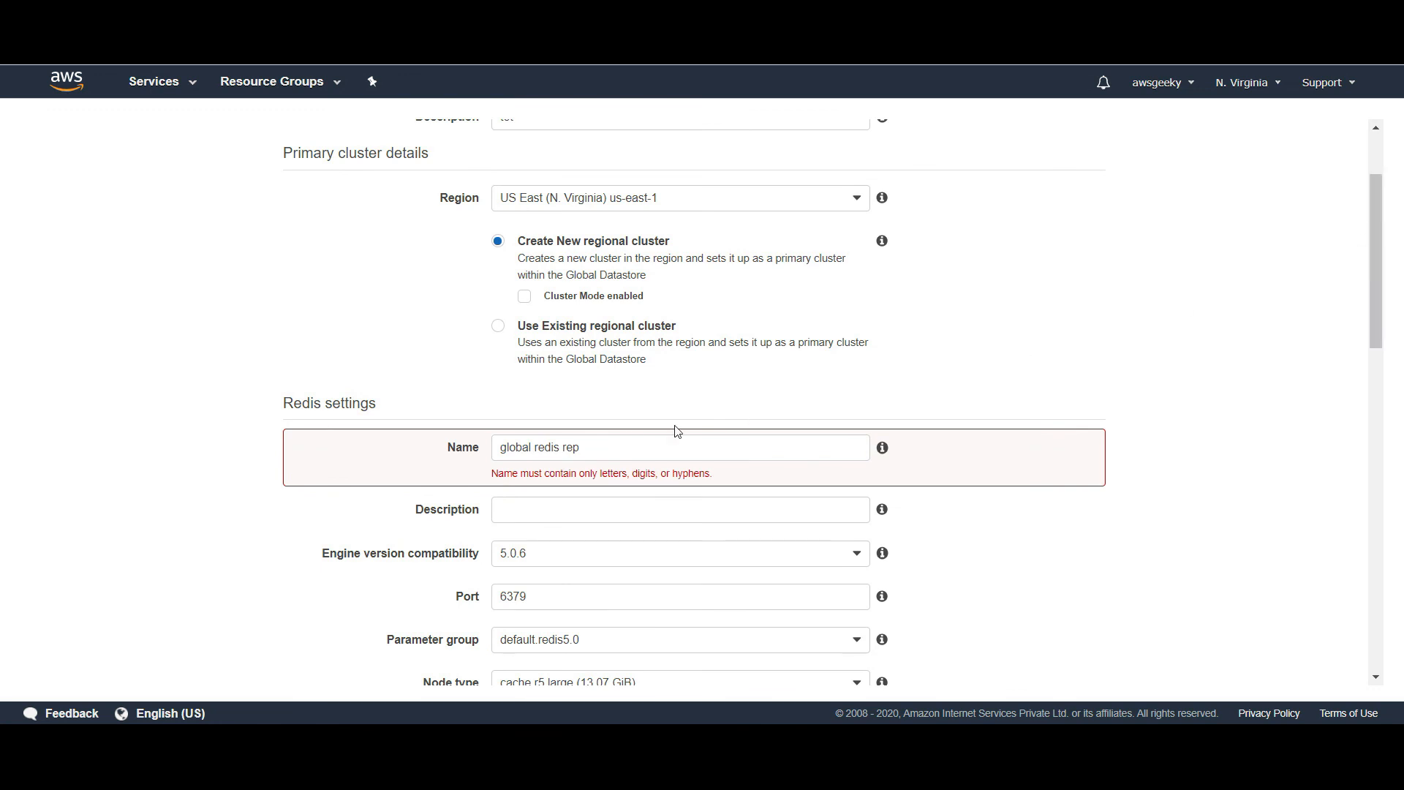
click(597, 454)
key(BackSpace)
key(BackSpace)
key(BackSpace)
key(BackSpace)
key(BackSpace)
key(BackSpace)
text(red)
click(1127, 433)
drag(1378, 253, 1337, 629)
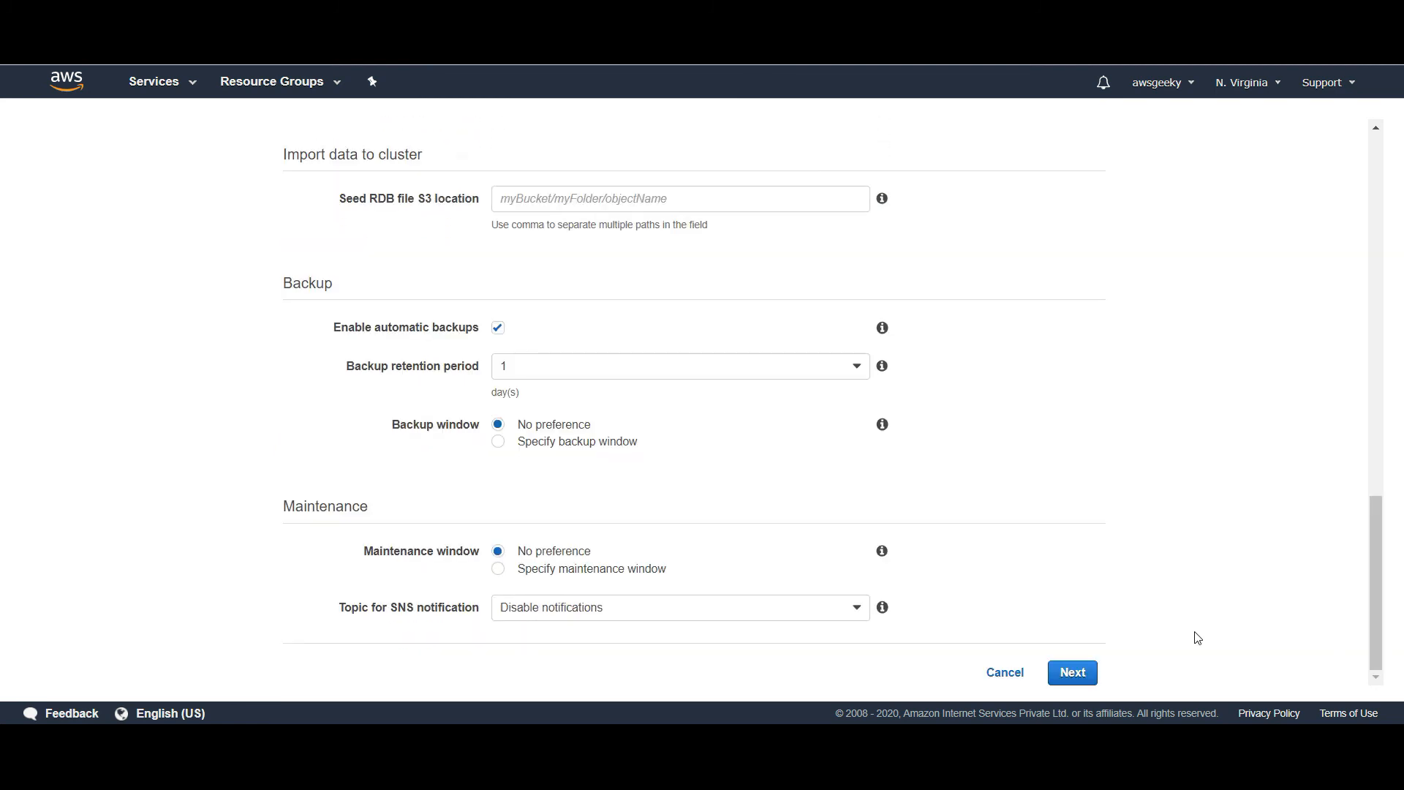
click(1072, 669)
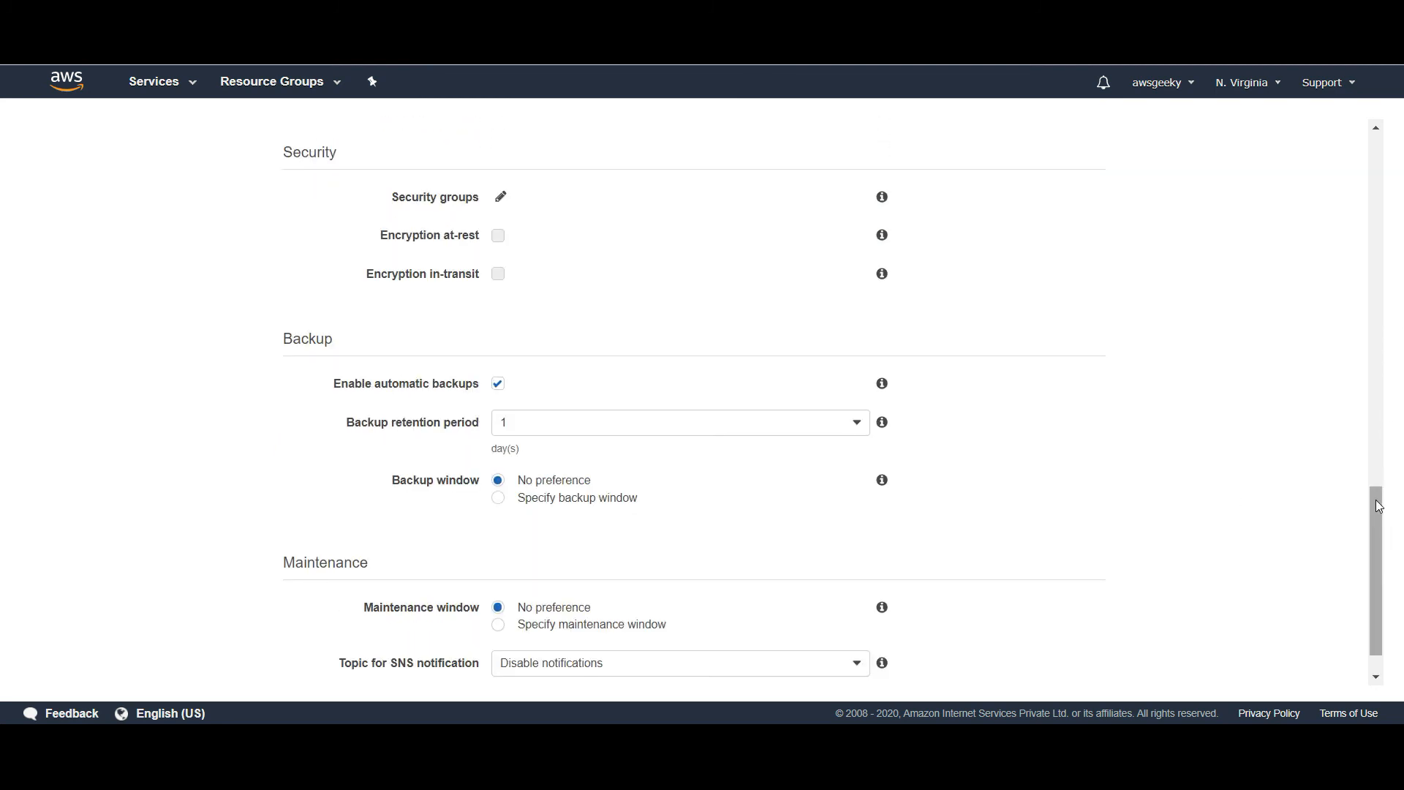
Define a new subnet group named tesr for the secondary cluster, and include all three us-east-2 subnets of its VPC
scroll(1375, 500, down, 1)
click(1371, 330)
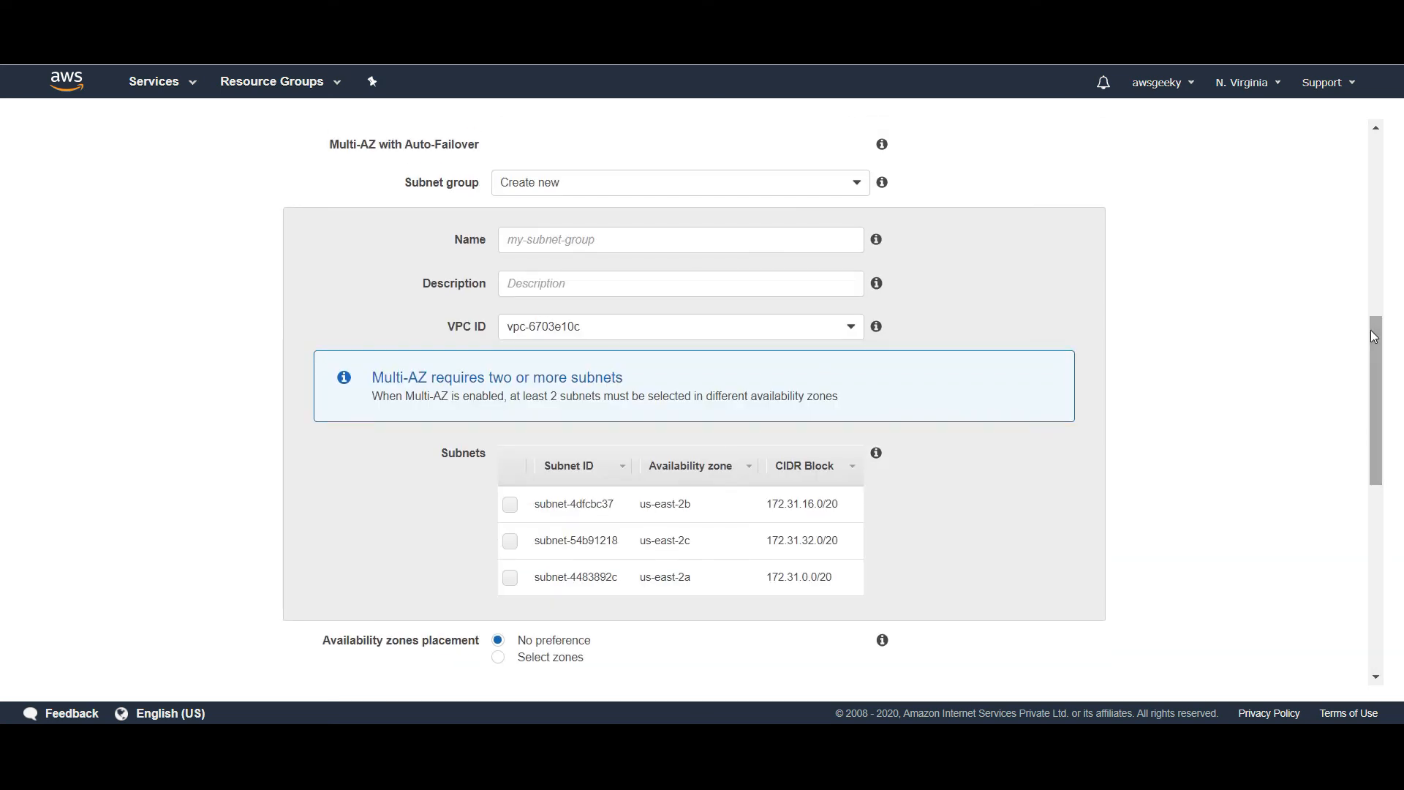
click(734, 192)
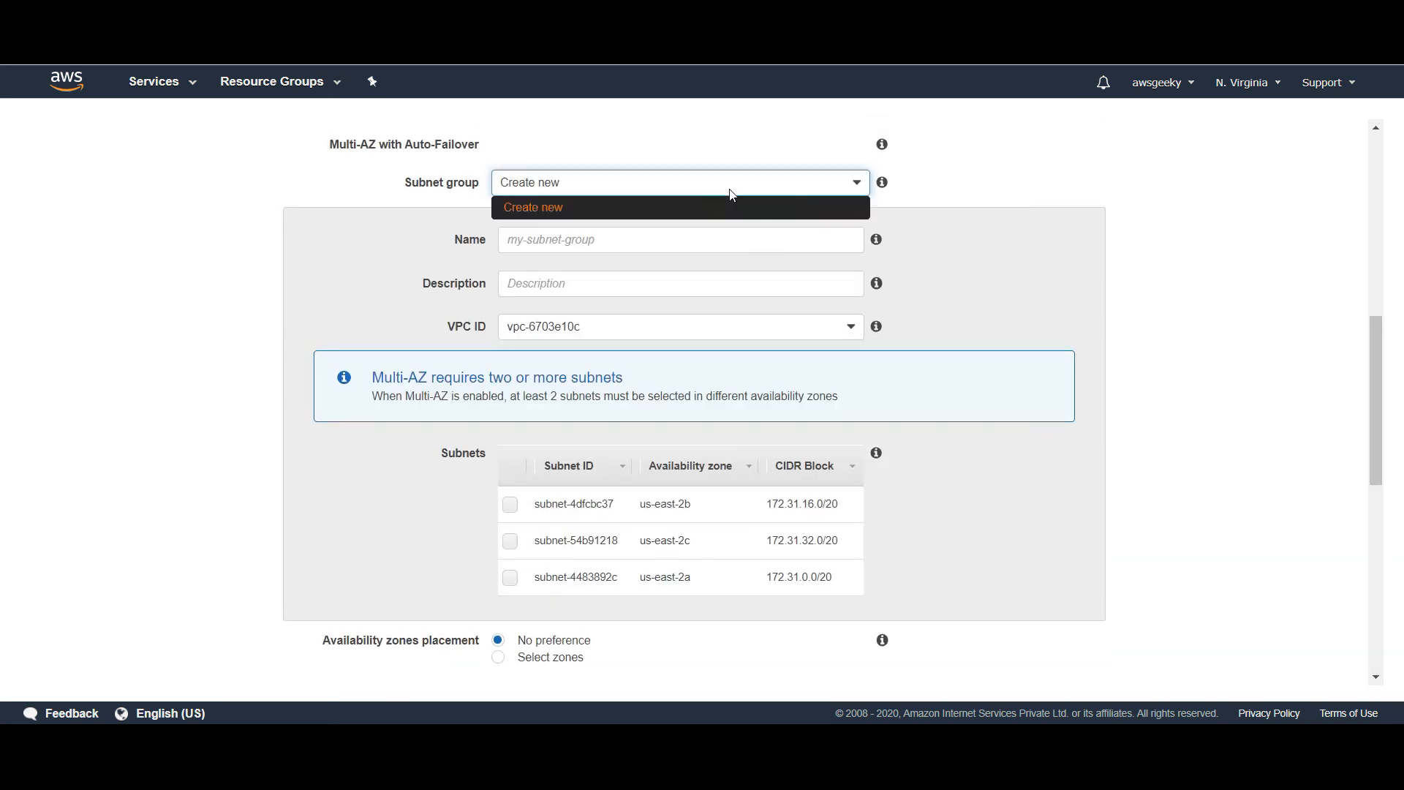
click(707, 237)
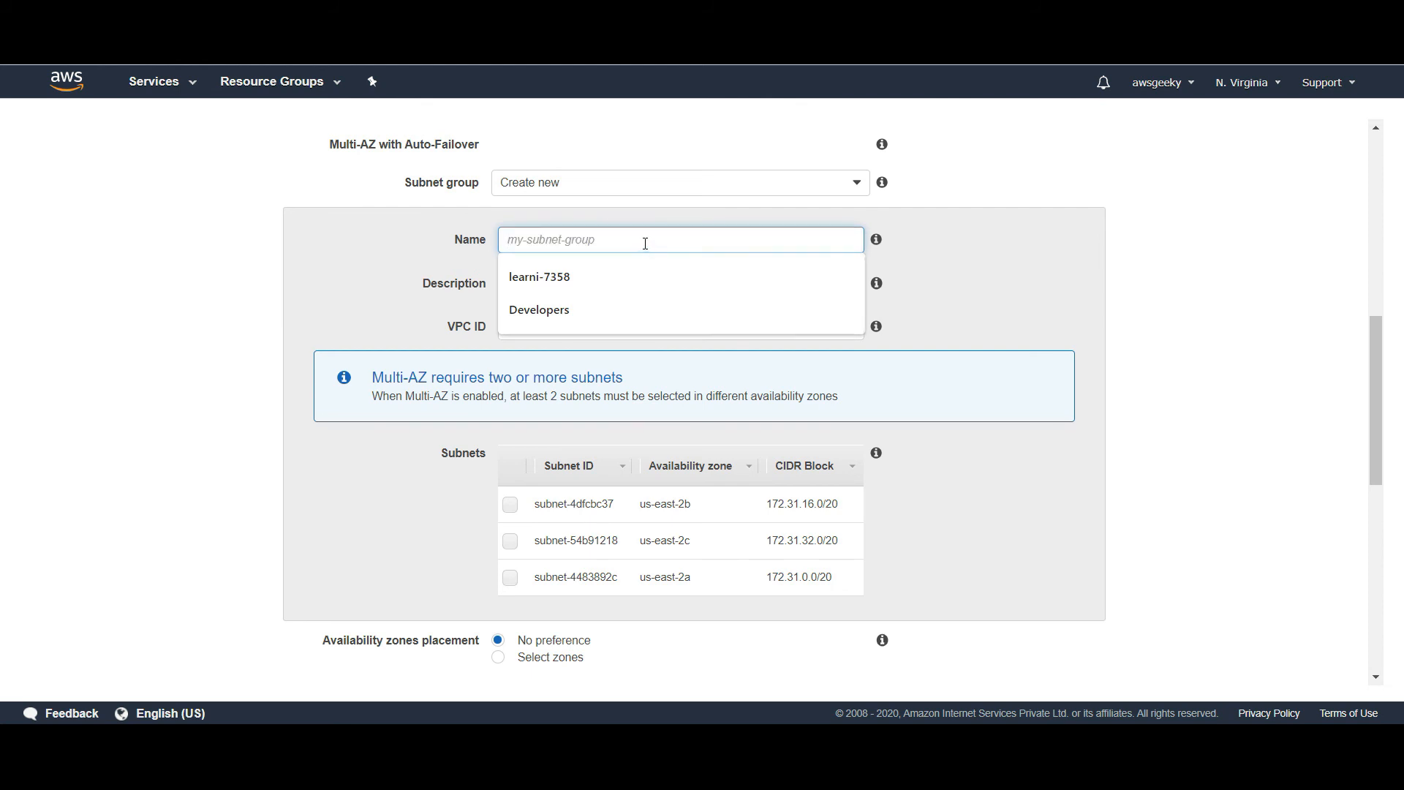
text(test)
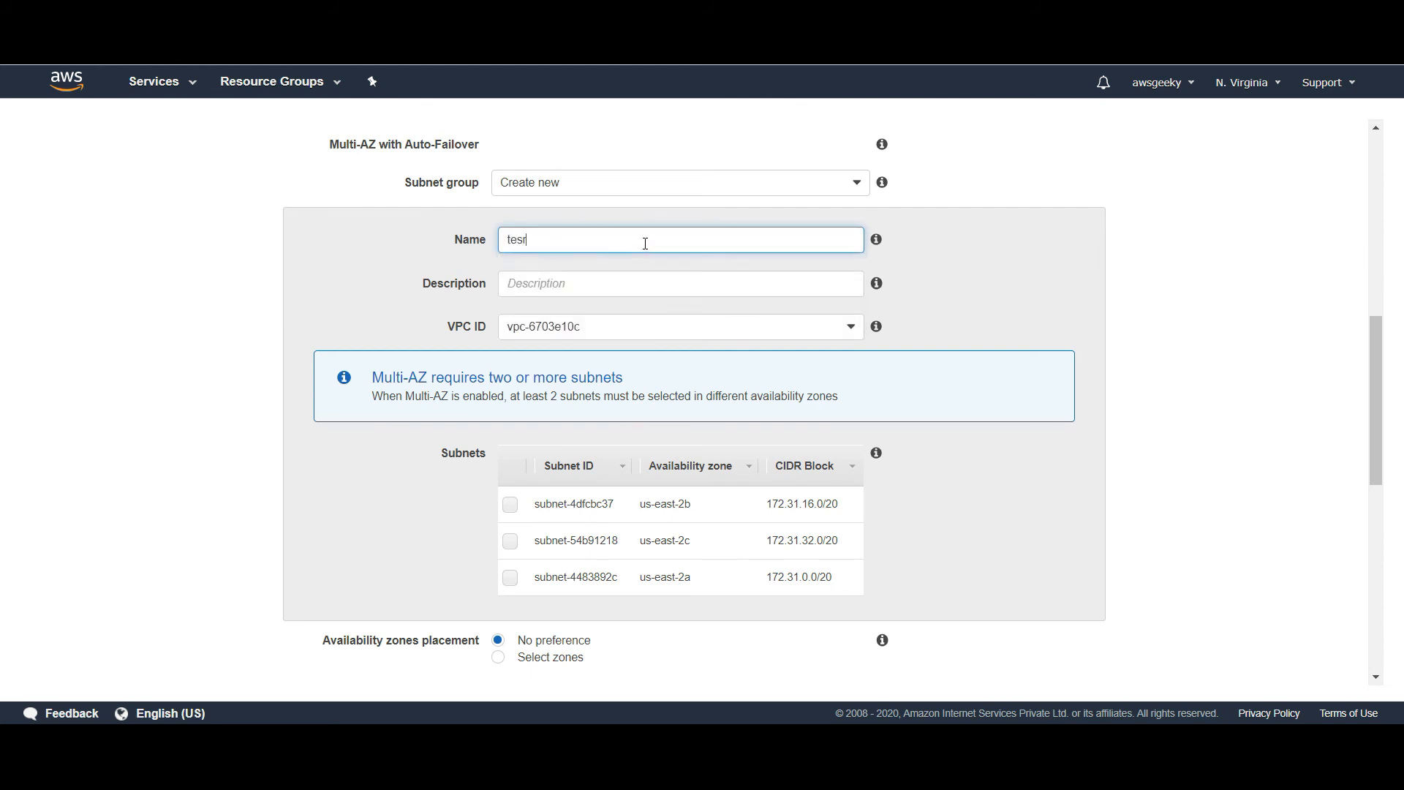
click(509, 504)
click(514, 542)
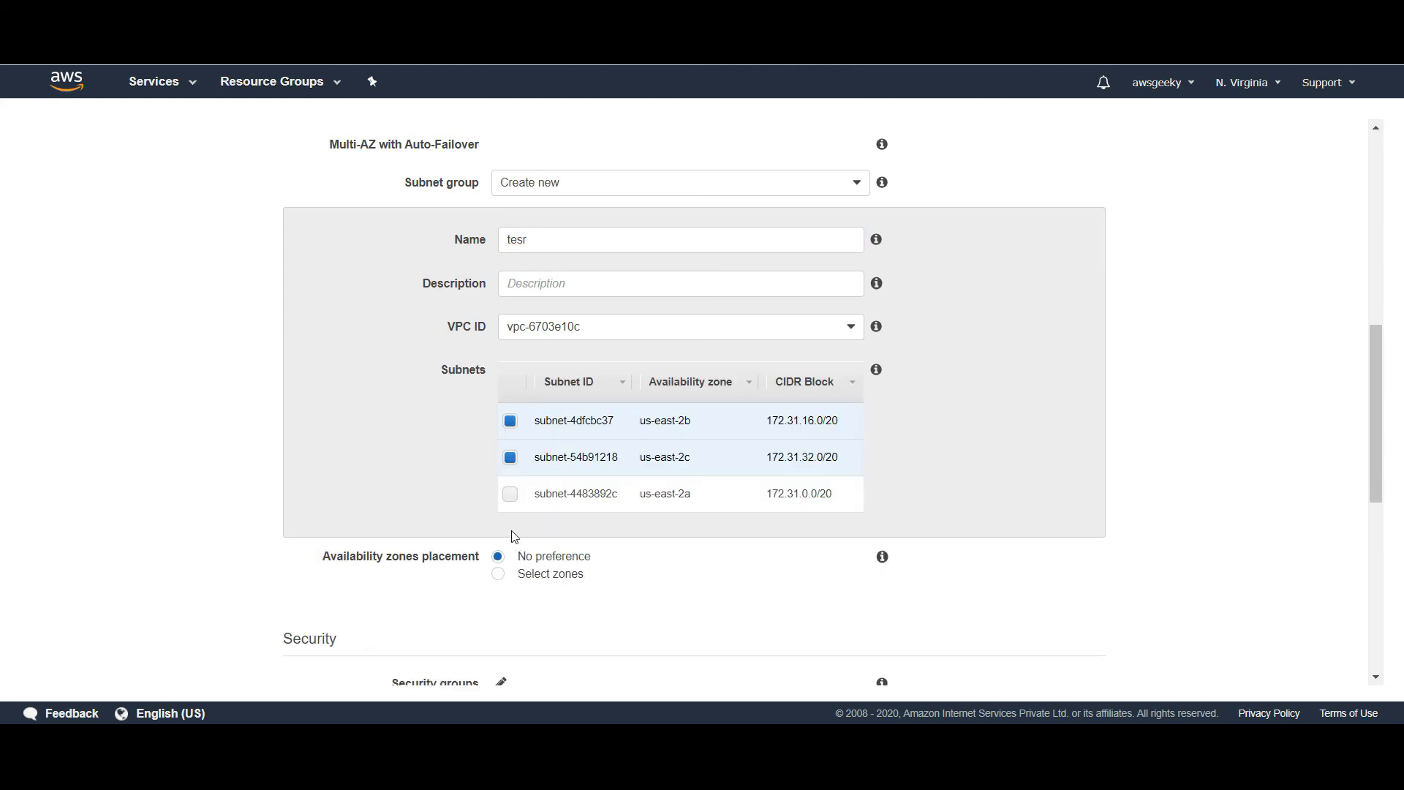
click(510, 502)
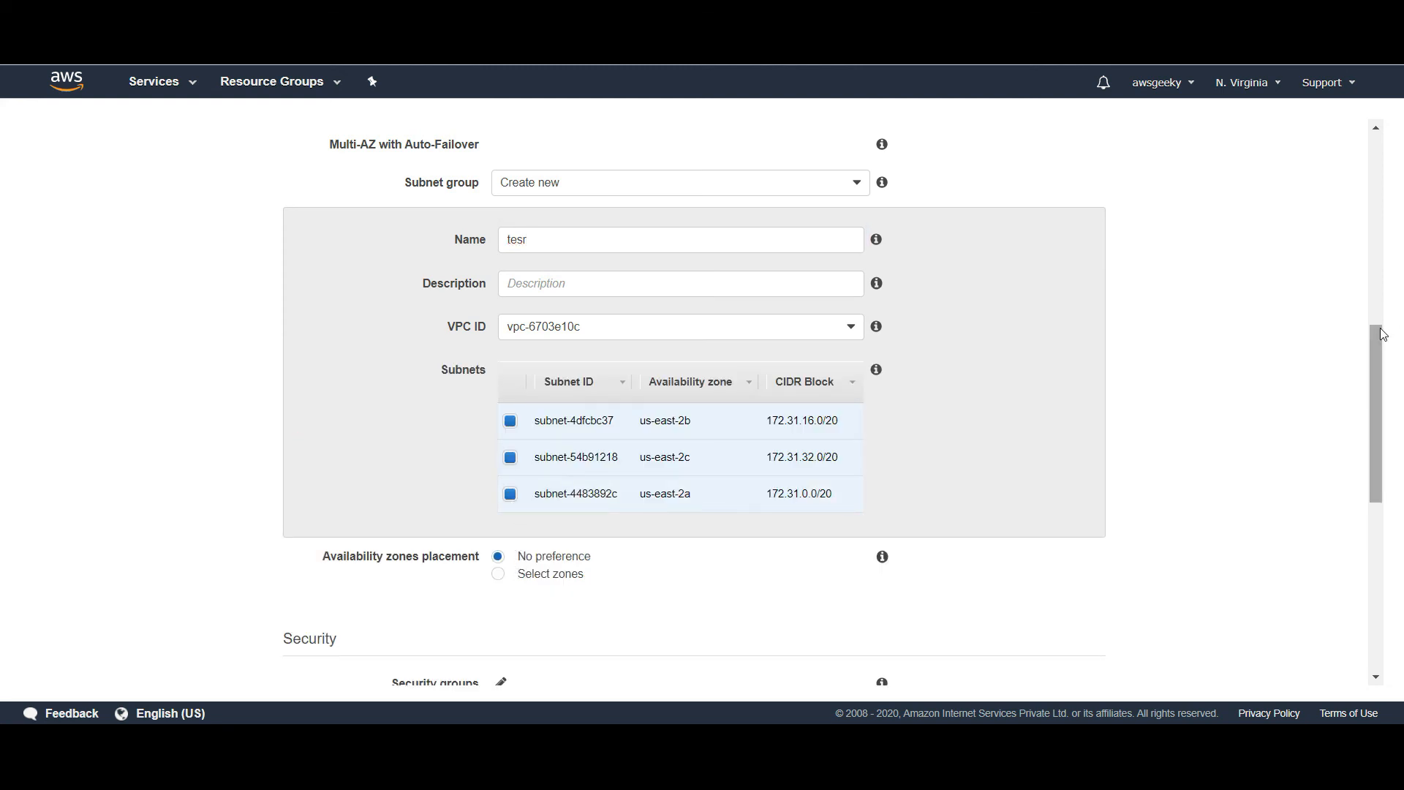
Set the secondary cluster's name and description to test, and submit the Global Datastore for creation
drag(1381, 337, 1383, 559)
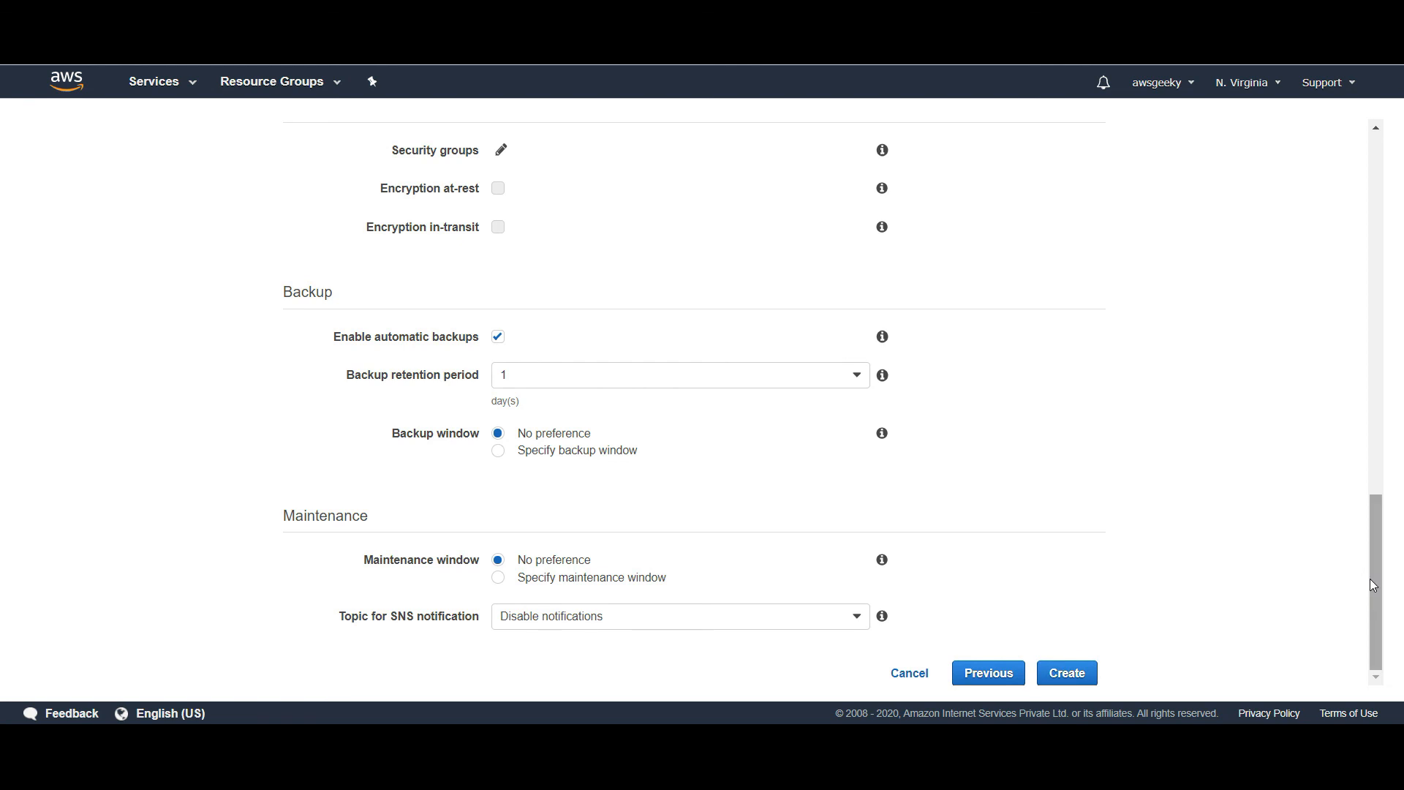
drag(1375, 581, 1328, 228)
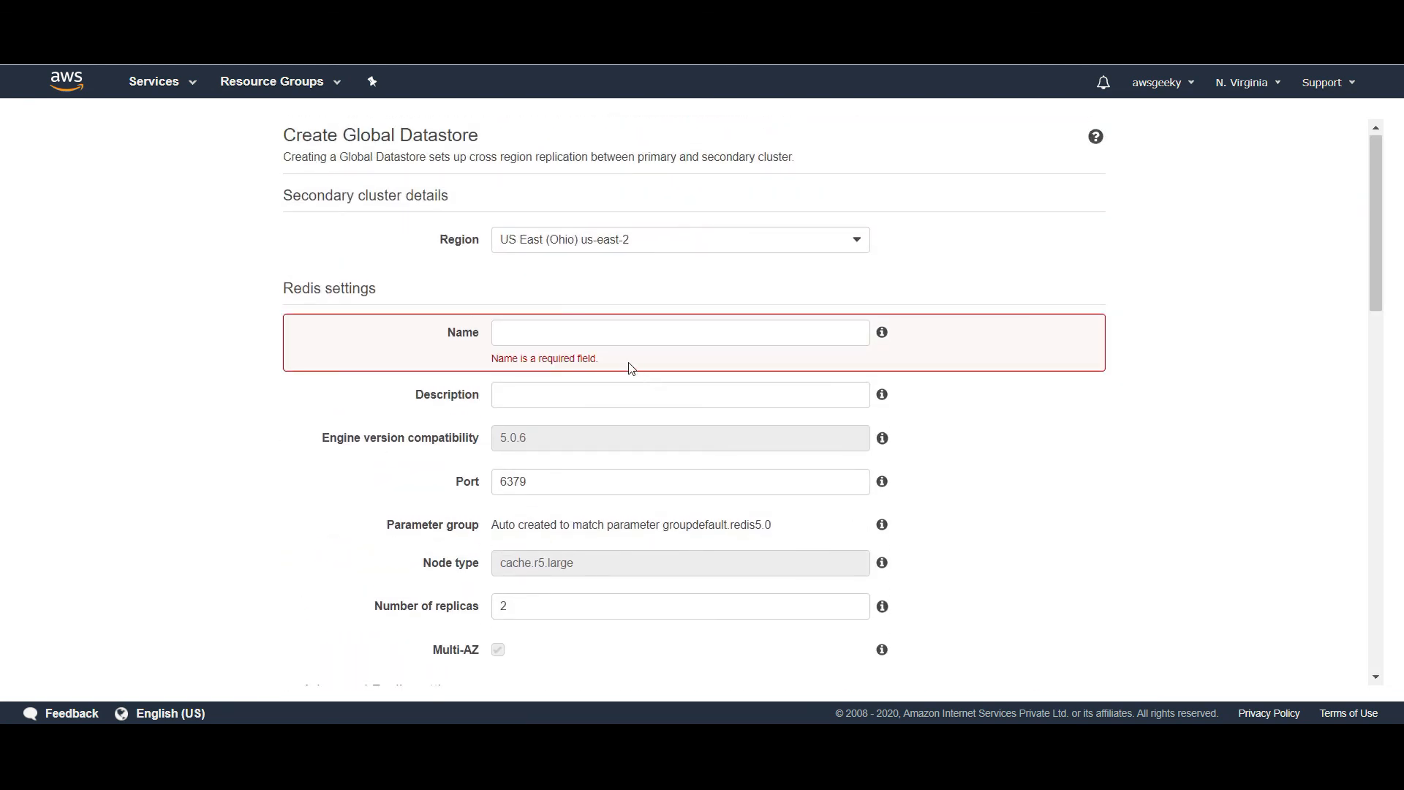
click(603, 337)
text(test)
key(Tab)
text(test)
click(1261, 330)
drag(1372, 254, 1353, 506)
scroll(1352, 506, down, 5)
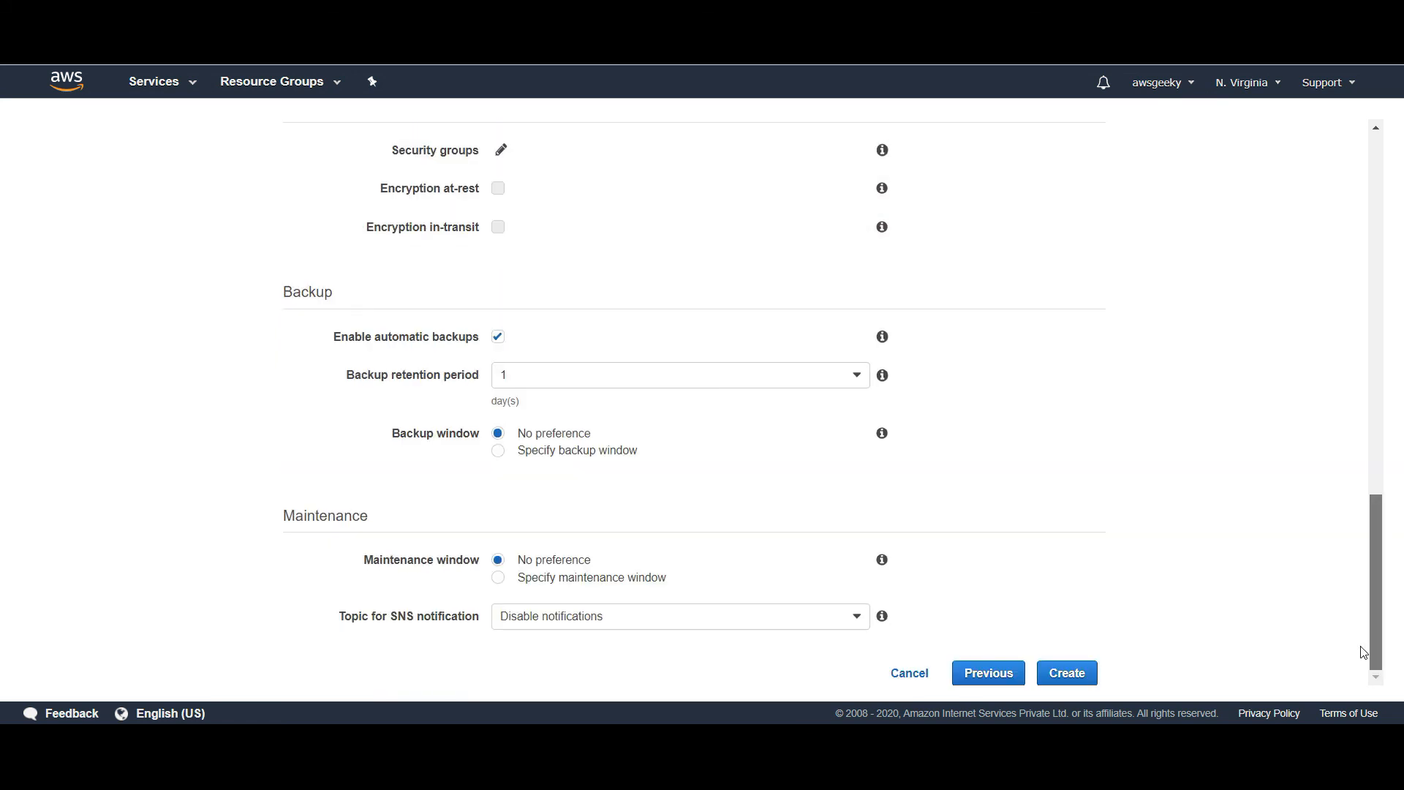
click(1083, 673)
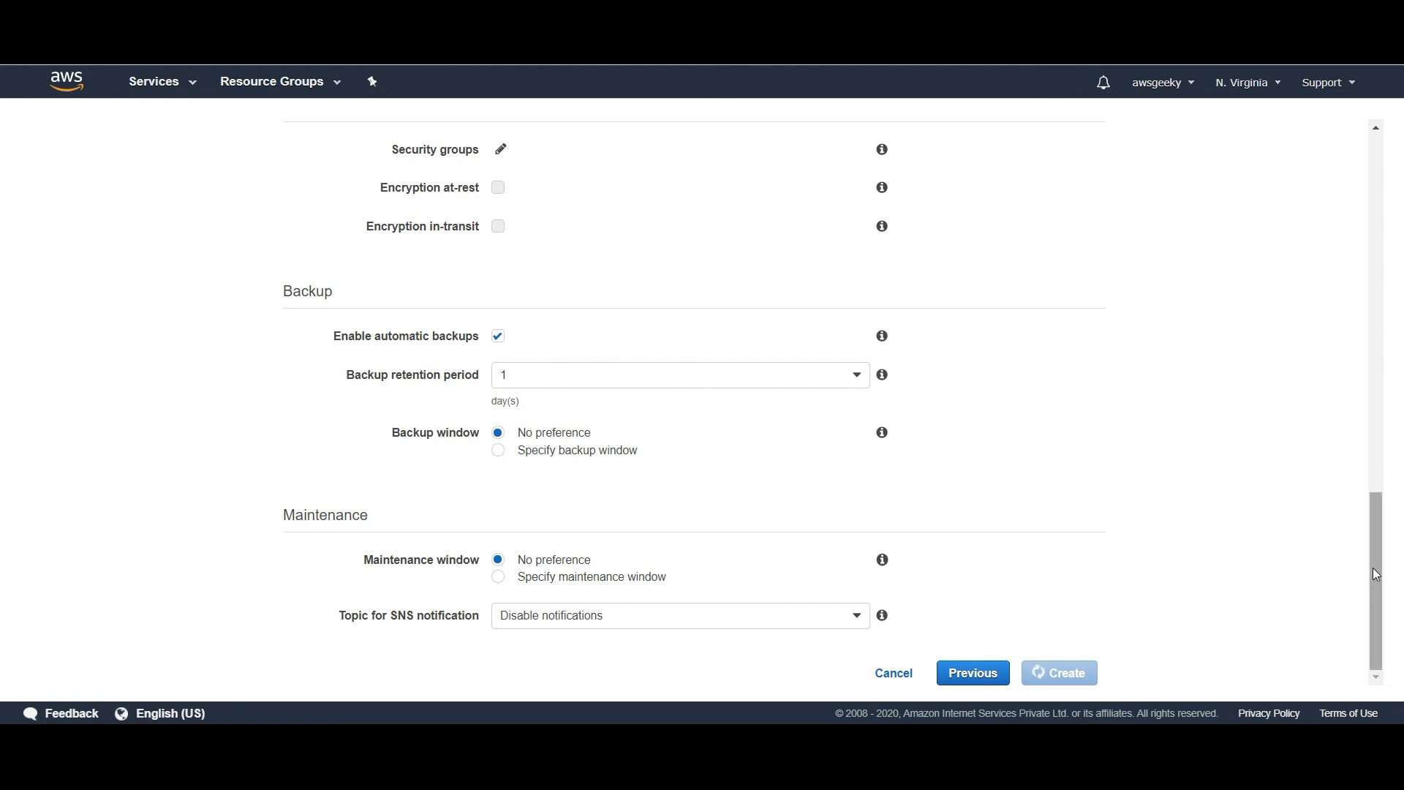
Try EU (London) eu-west-2 as the secondary cluster's region, and leave the form for the Global Datastore list
drag(1373, 568, 1350, 163)
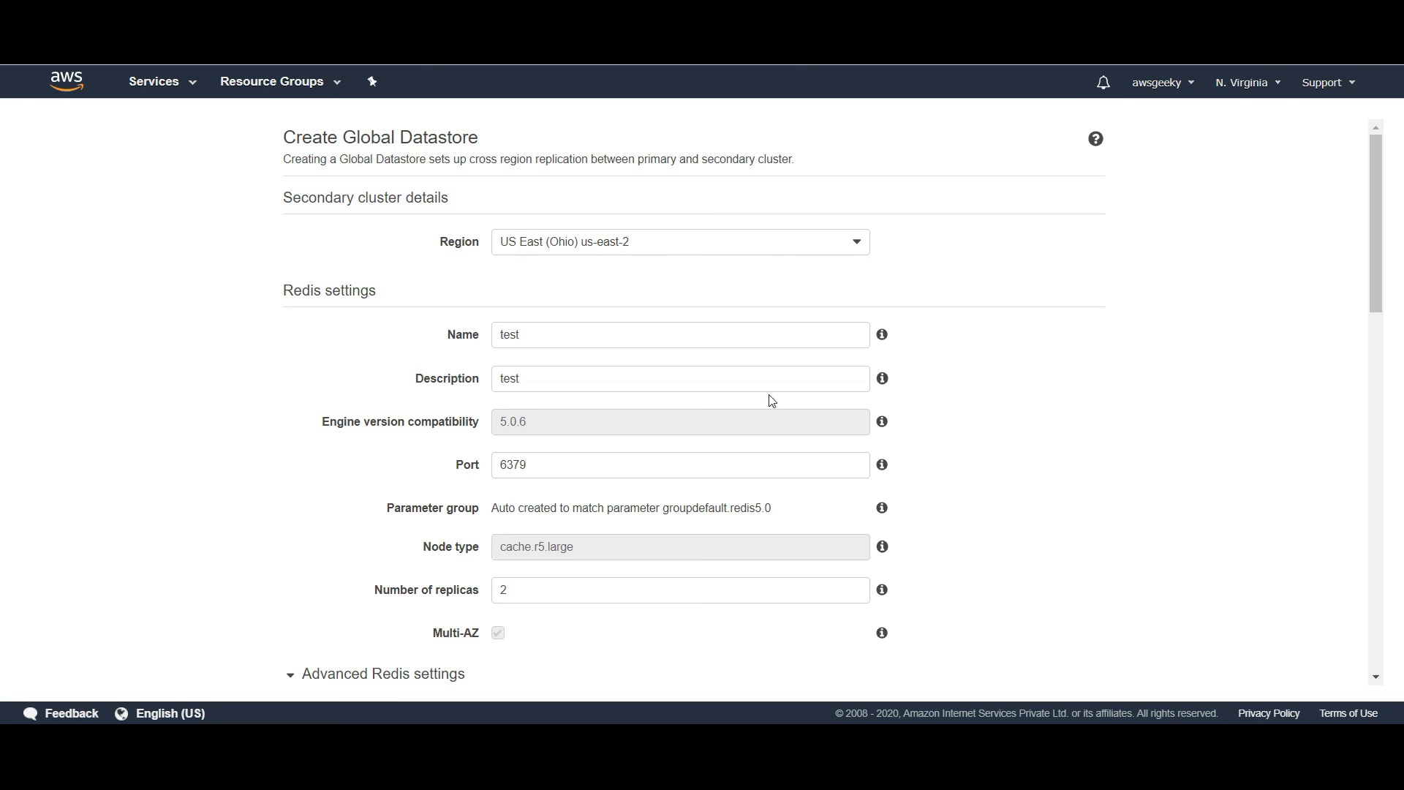
click(746, 241)
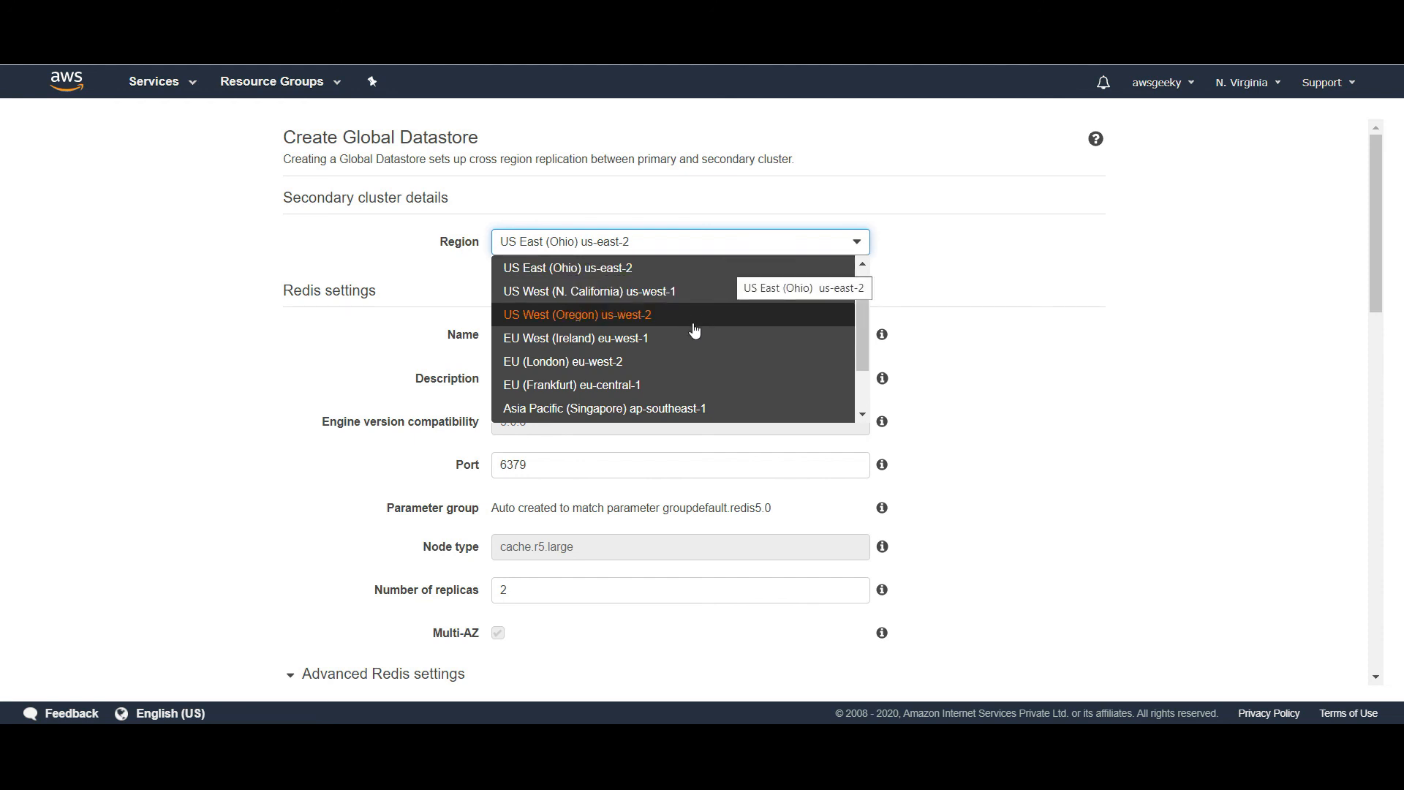
click(674, 371)
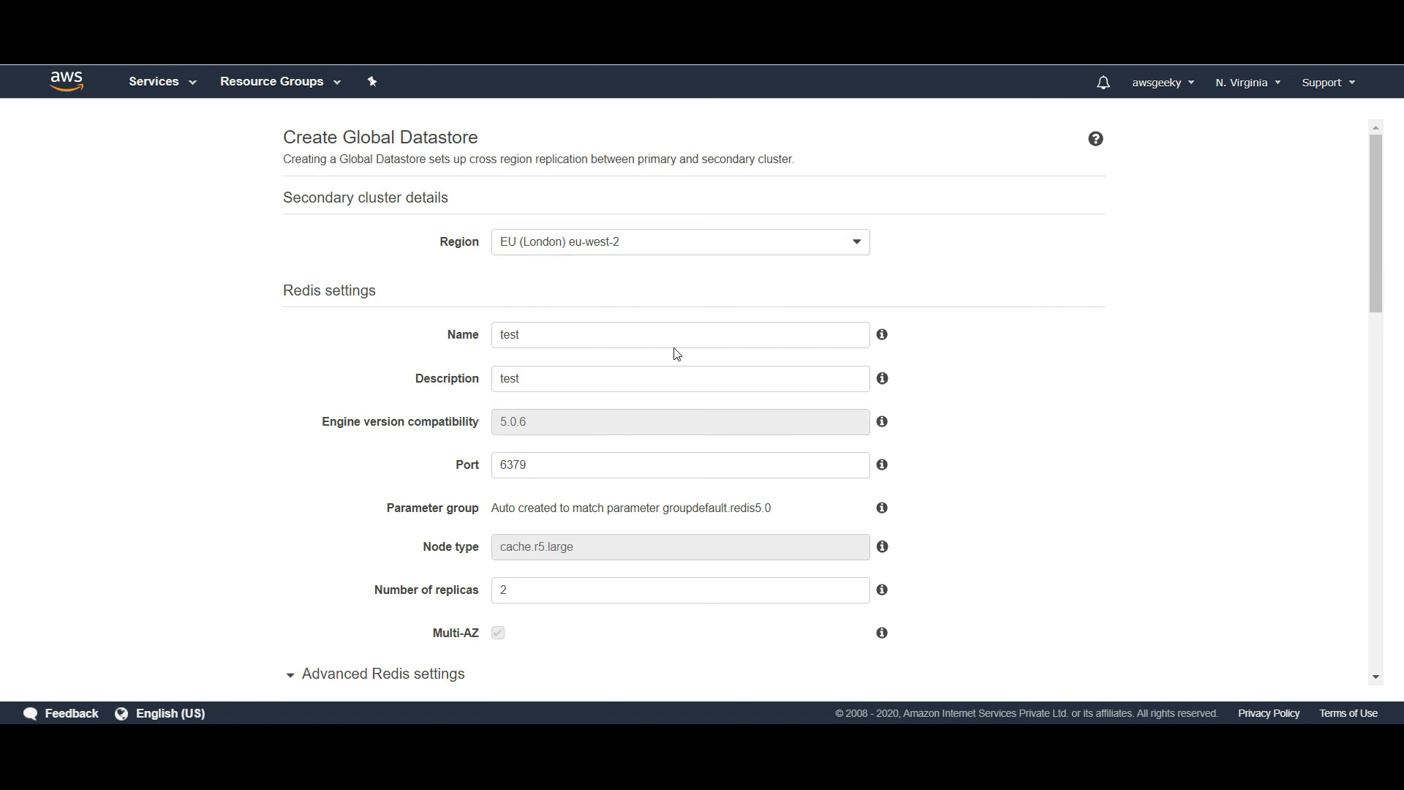
scroll(1372, 280, down, 1)
drag(1371, 280, 1361, 154)
key(alt+Left)
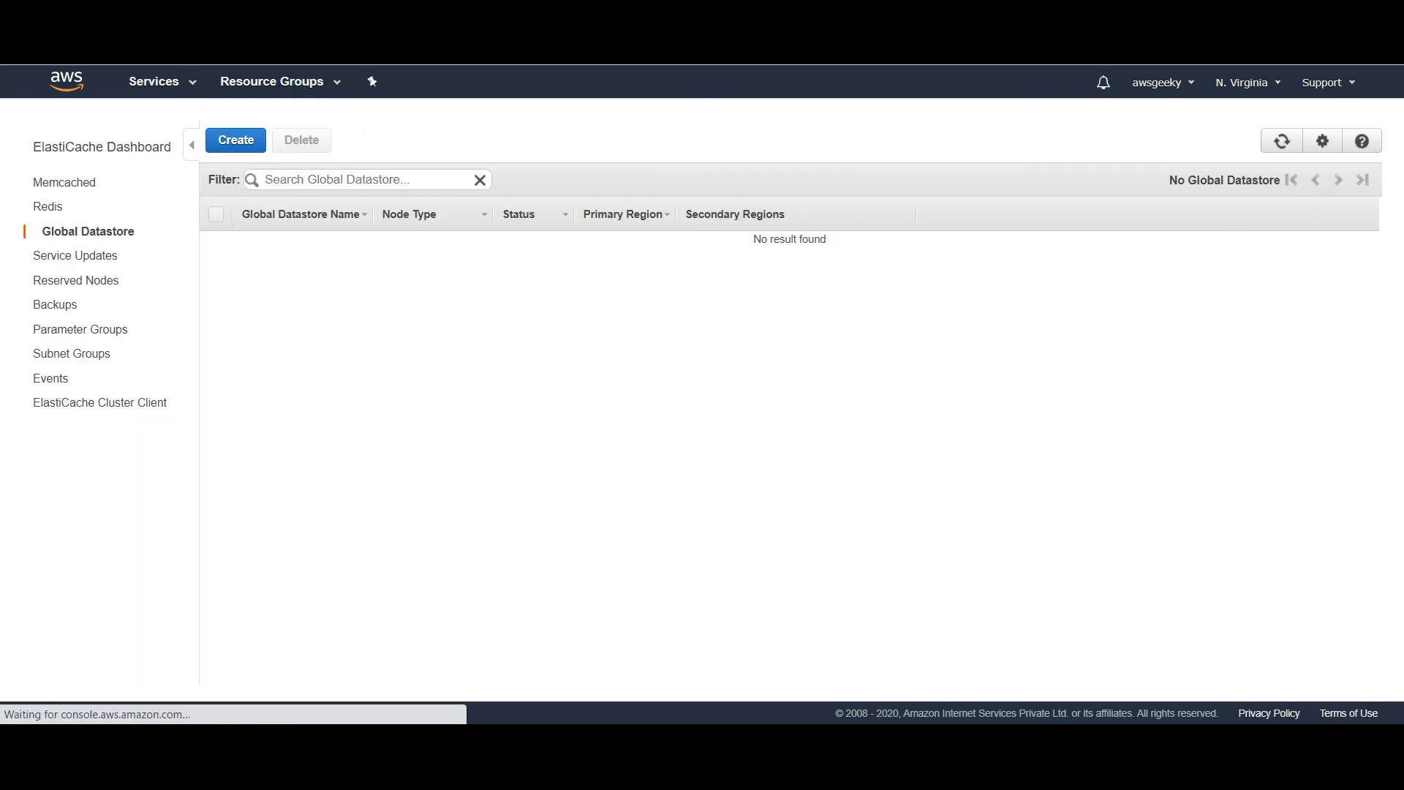
Look through the ElastiCache service updates, reserved nodes and manual backups
click(90, 256)
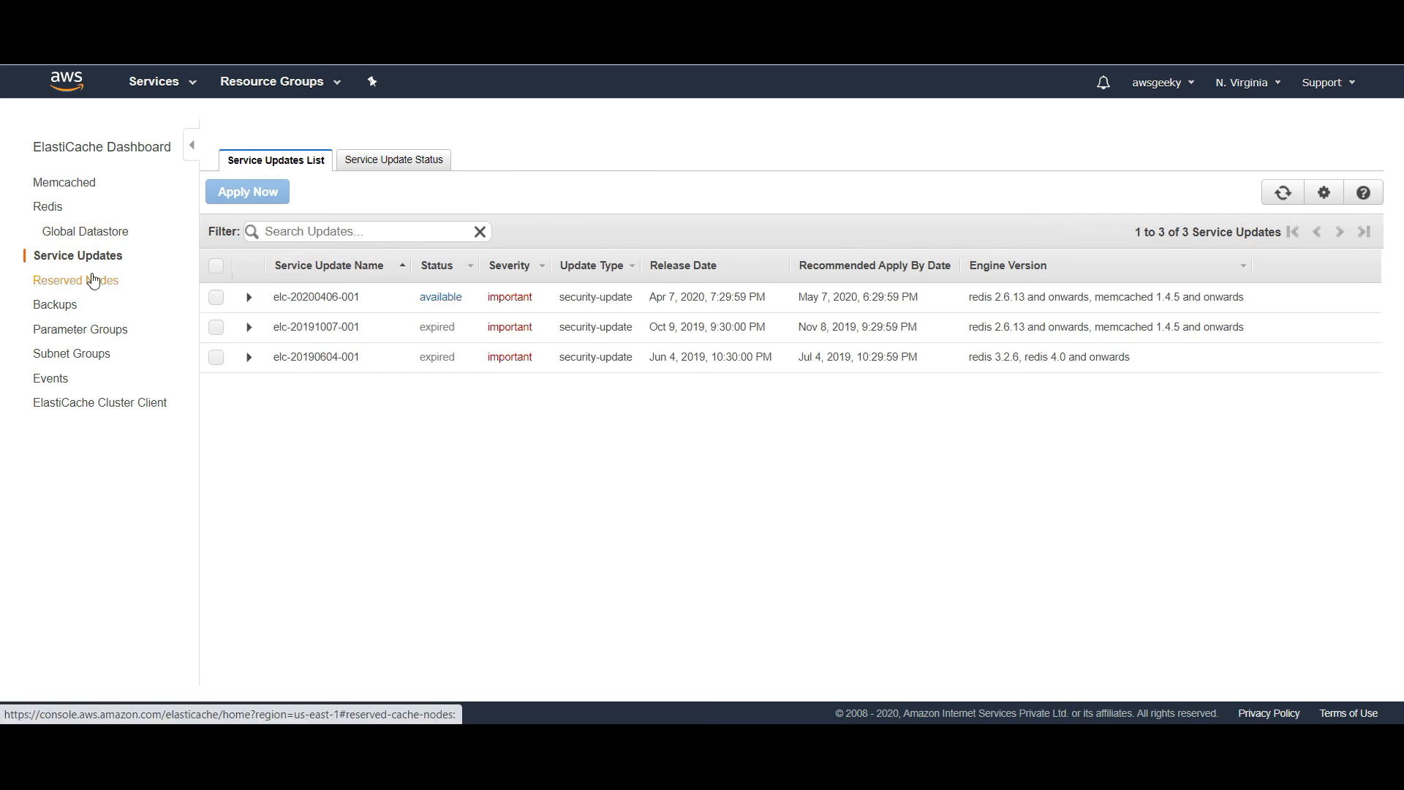
click(94, 280)
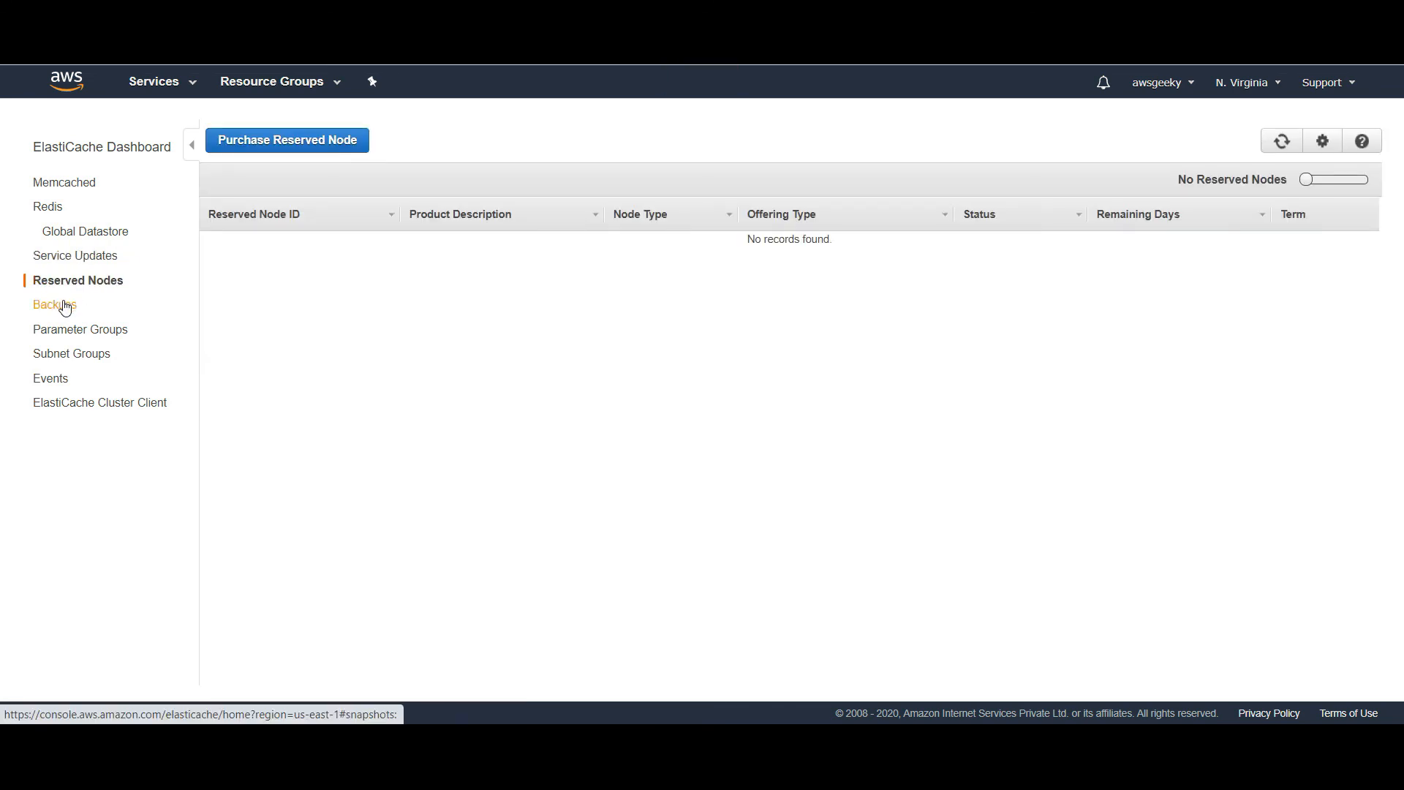
click(63, 306)
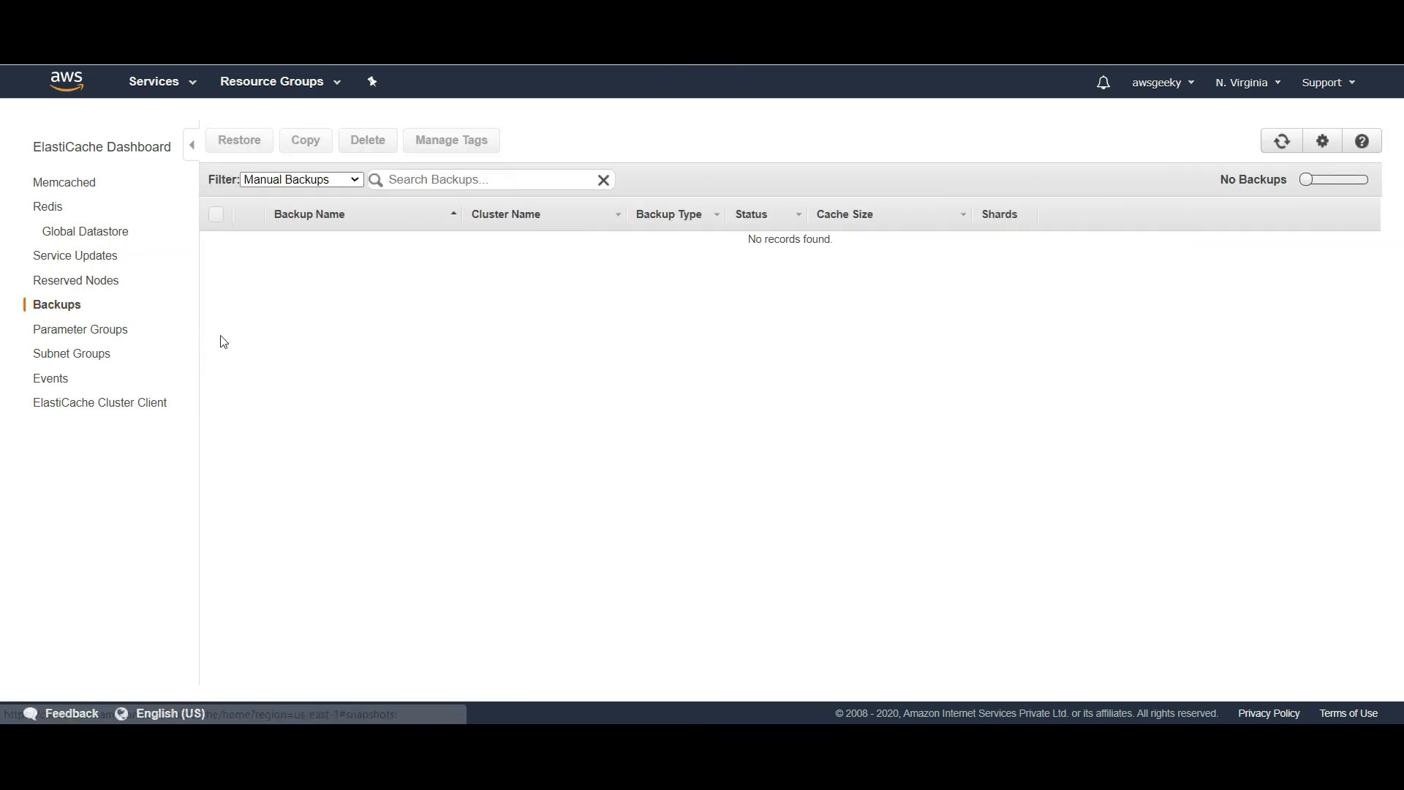
Review the available parameter groups and inspect the details of the default subnet group
click(77, 334)
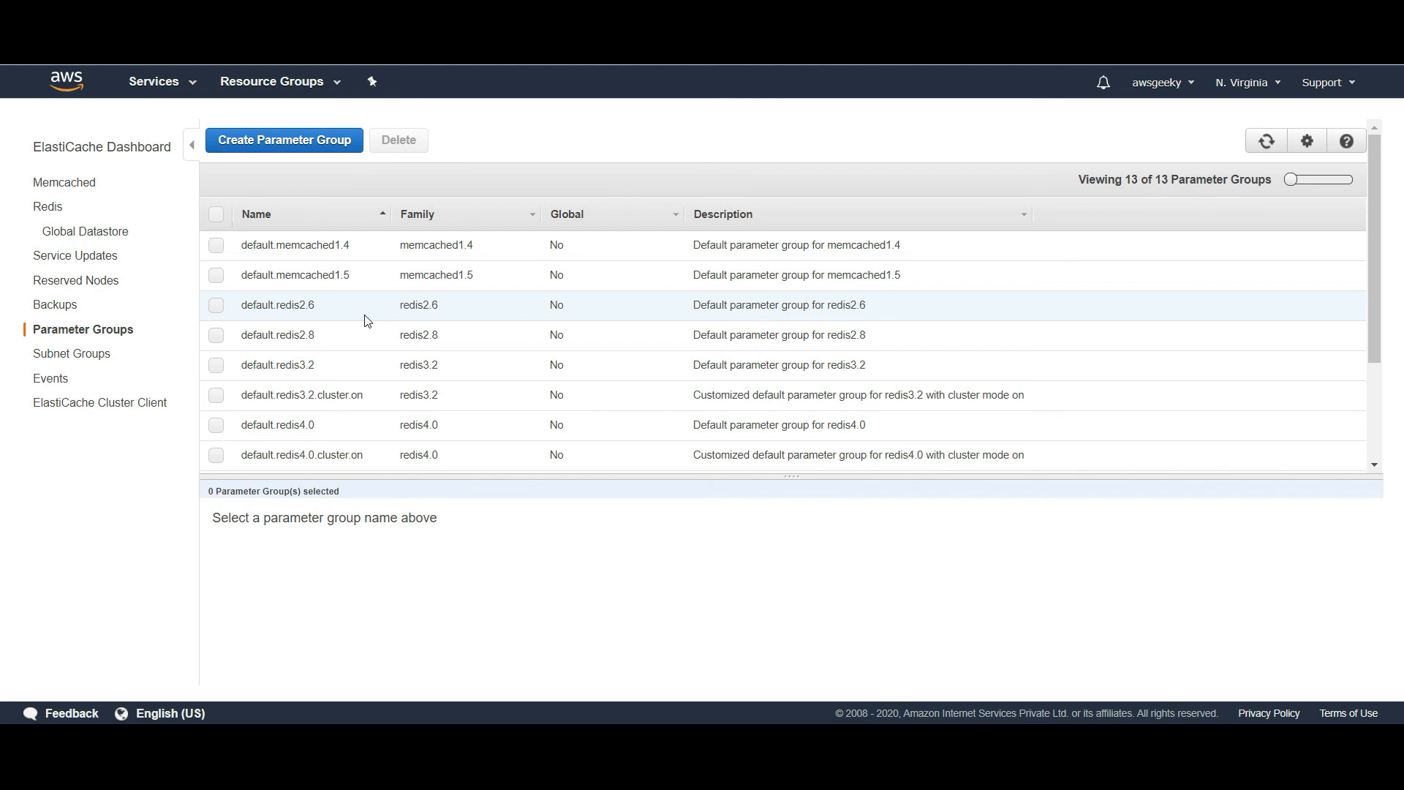
click(81, 357)
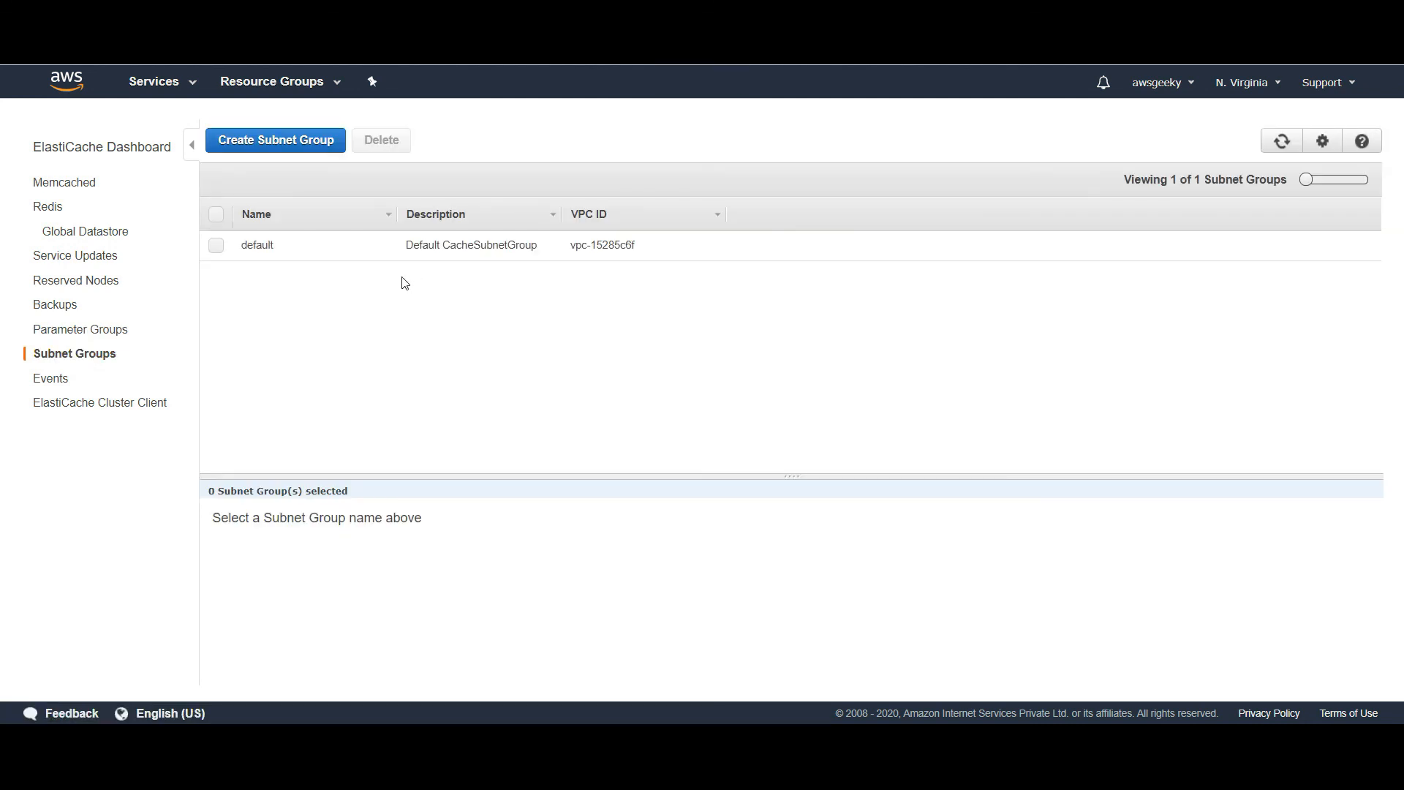
click(220, 249)
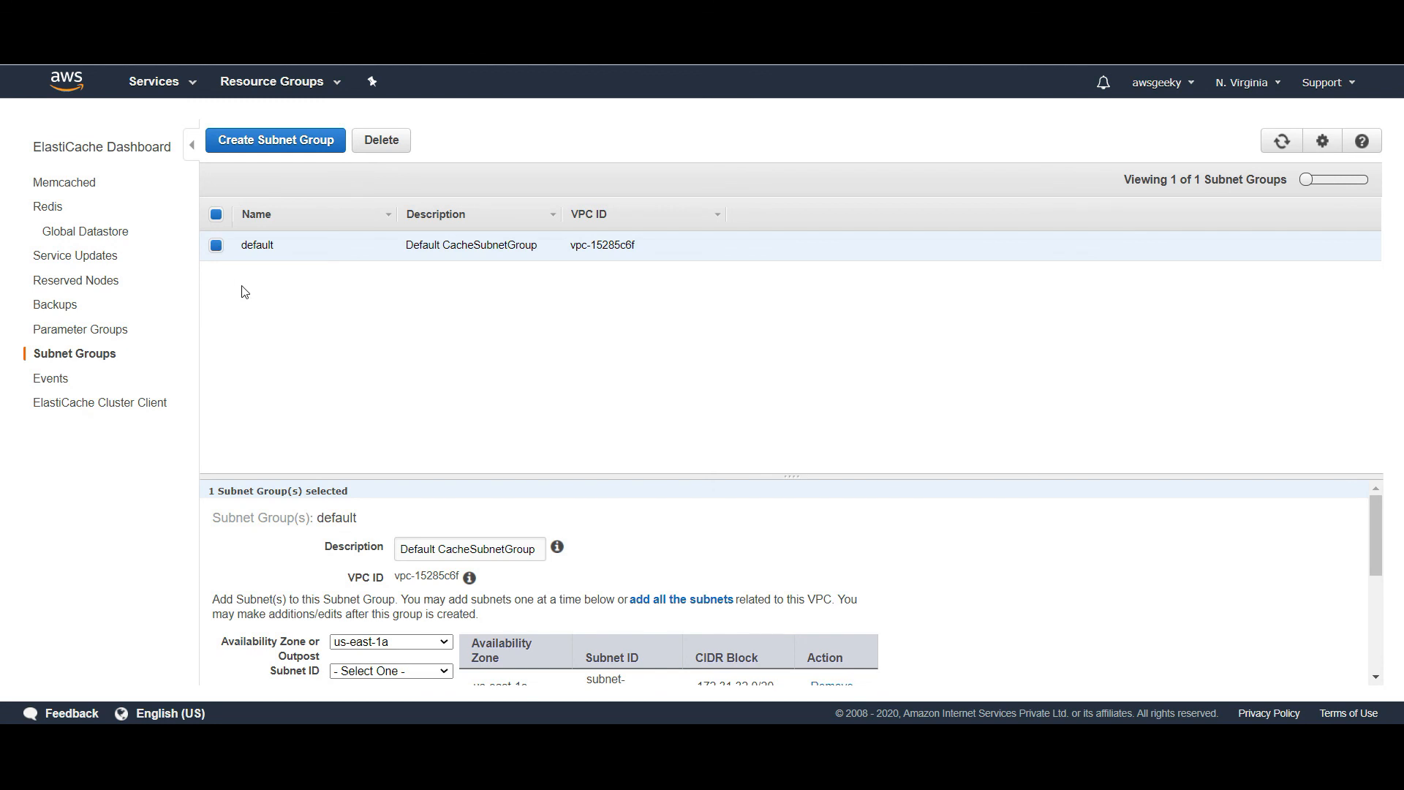
Review the ElastiCache event log and check the Redis and Memcached cluster lists
click(58, 380)
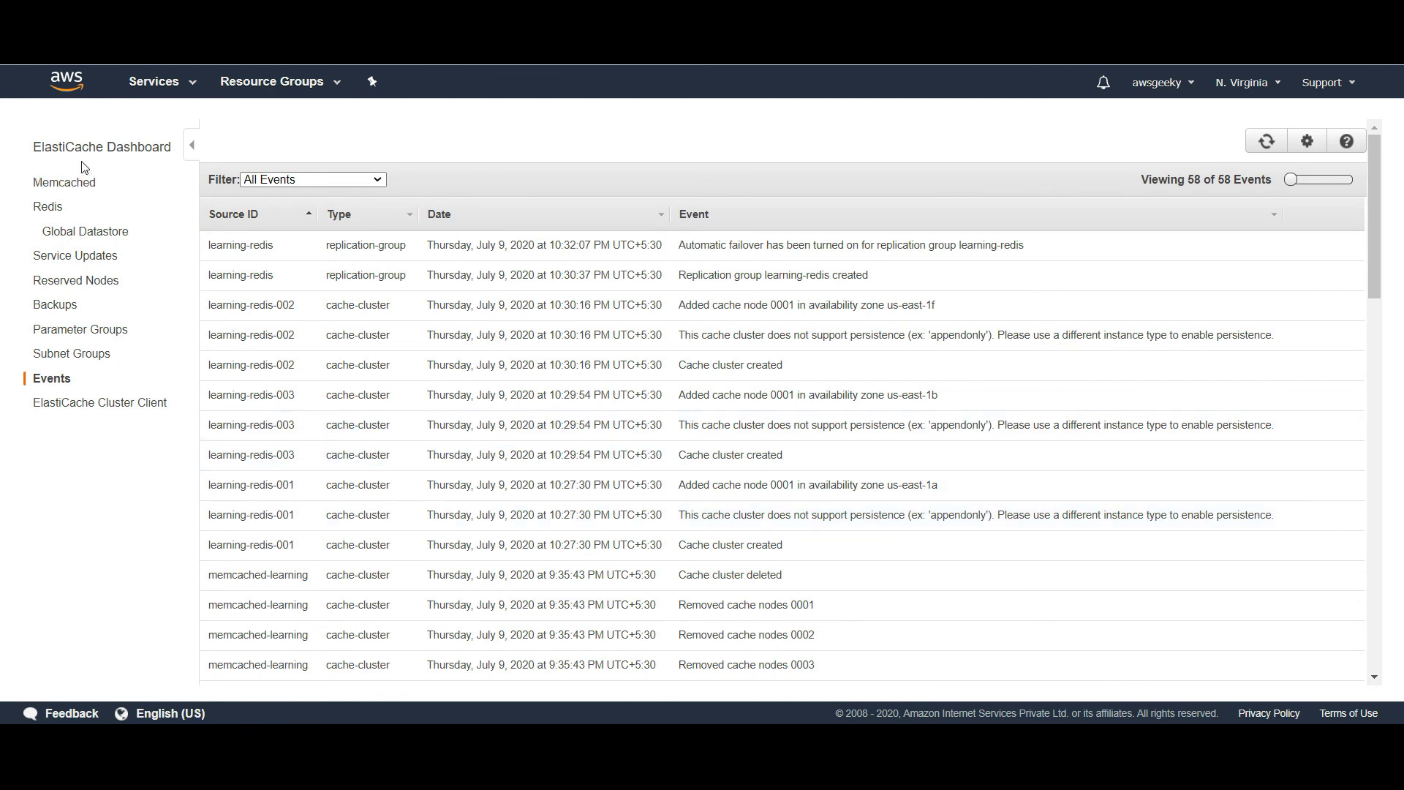
click(51, 210)
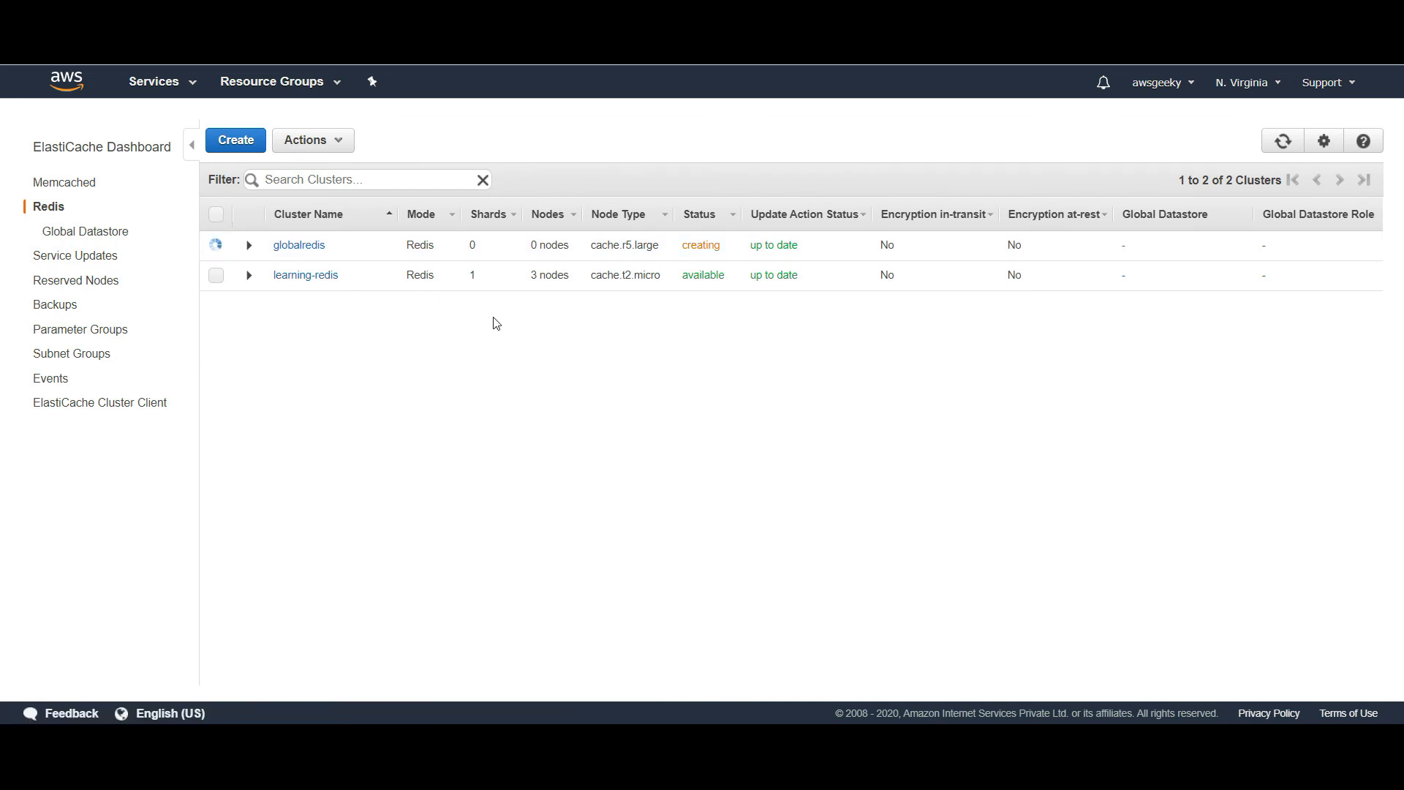
click(77, 188)
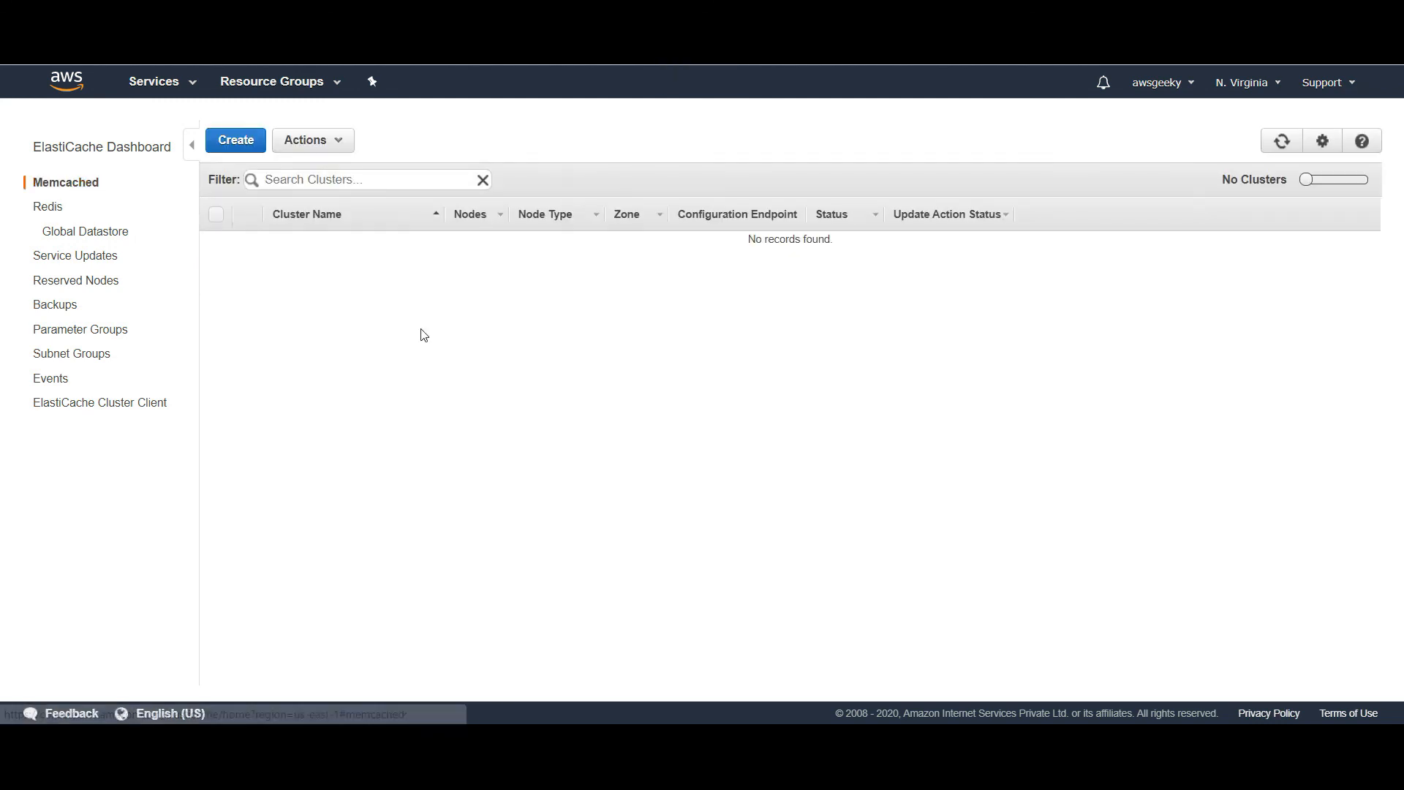